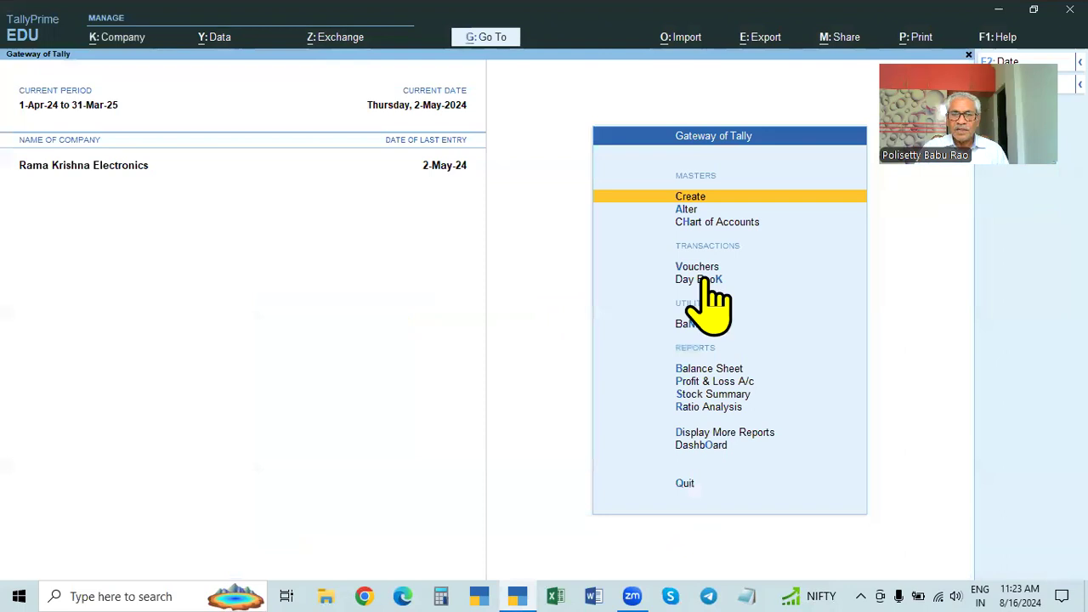
Step: List the Day Book entries from 1-Apr-24, then return to the Gateway
key(F2)
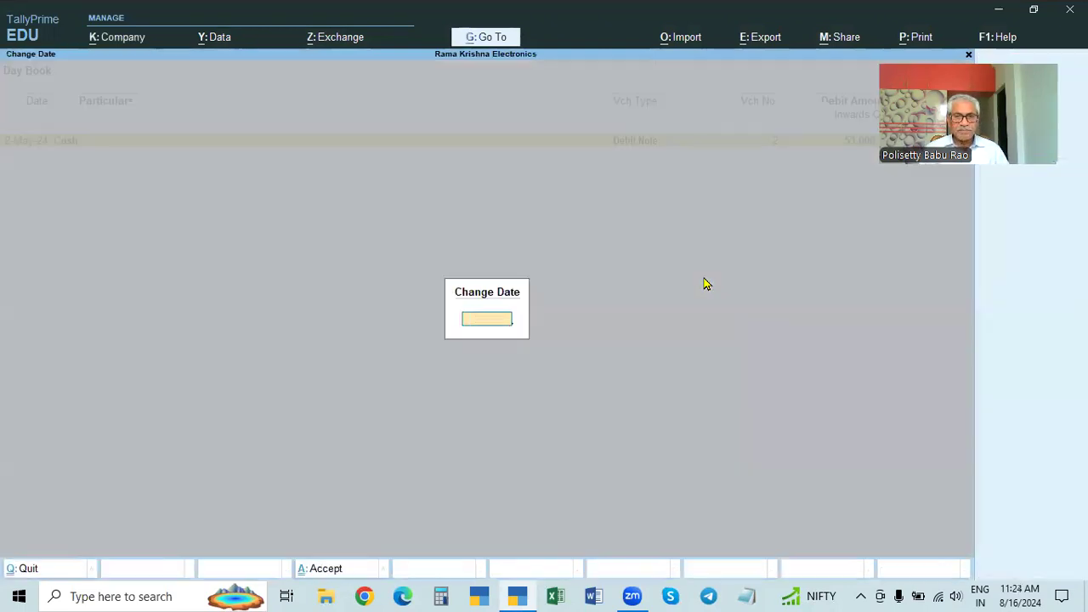
key(Return)
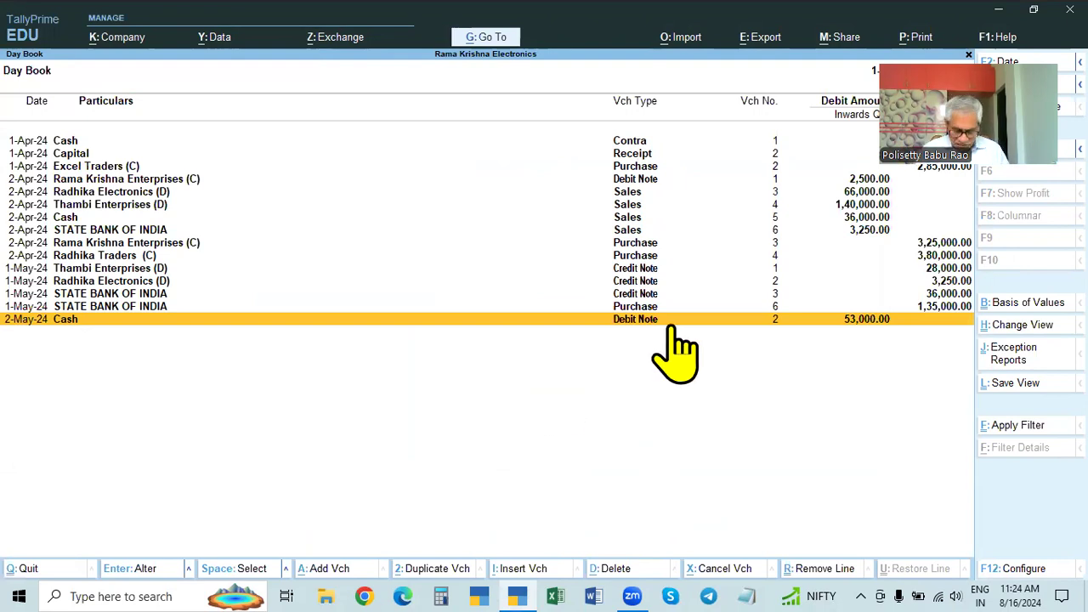
key(Escape)
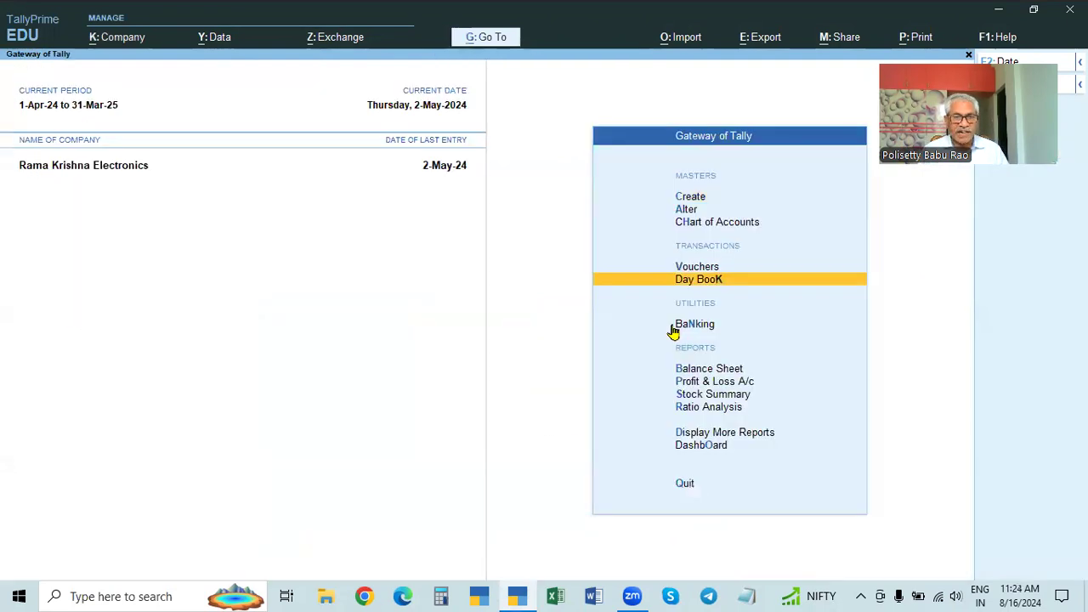
Step: Shut Rama Krishna Electronics, open Sangvi Enterprises, then shut Sangvi Enterprises too
key(ctrl+F3)
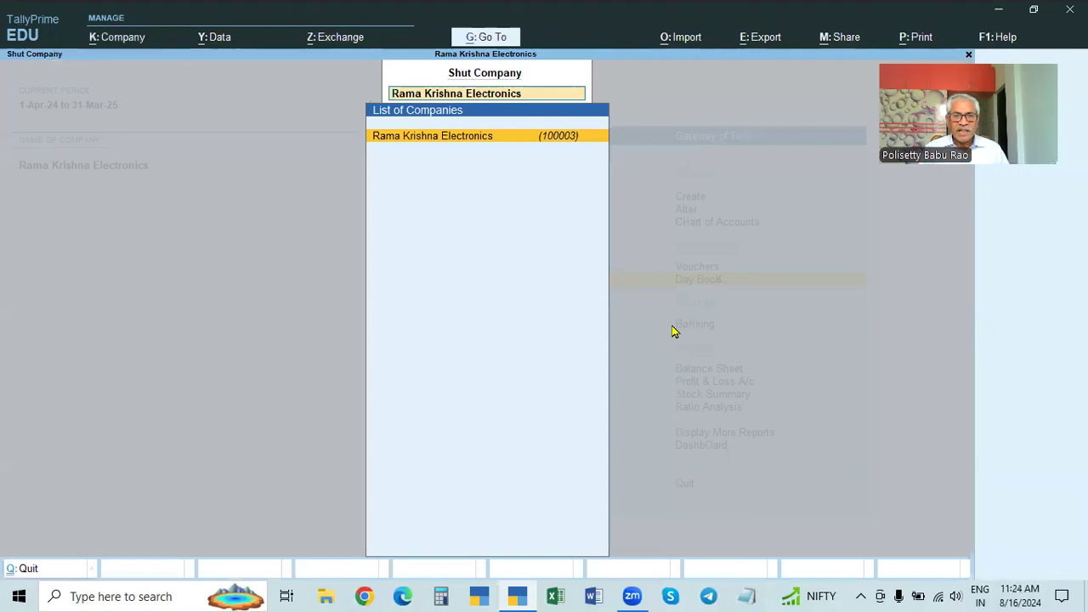
key(Return)
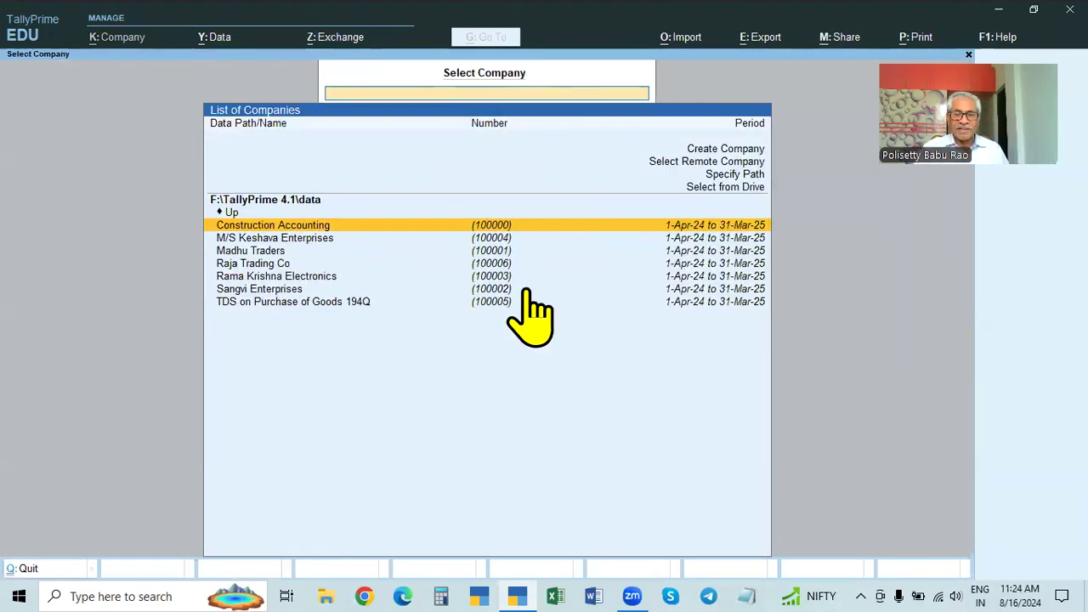
key(Down)
key(Down)
key(Down)
key(Down)
key(Down)
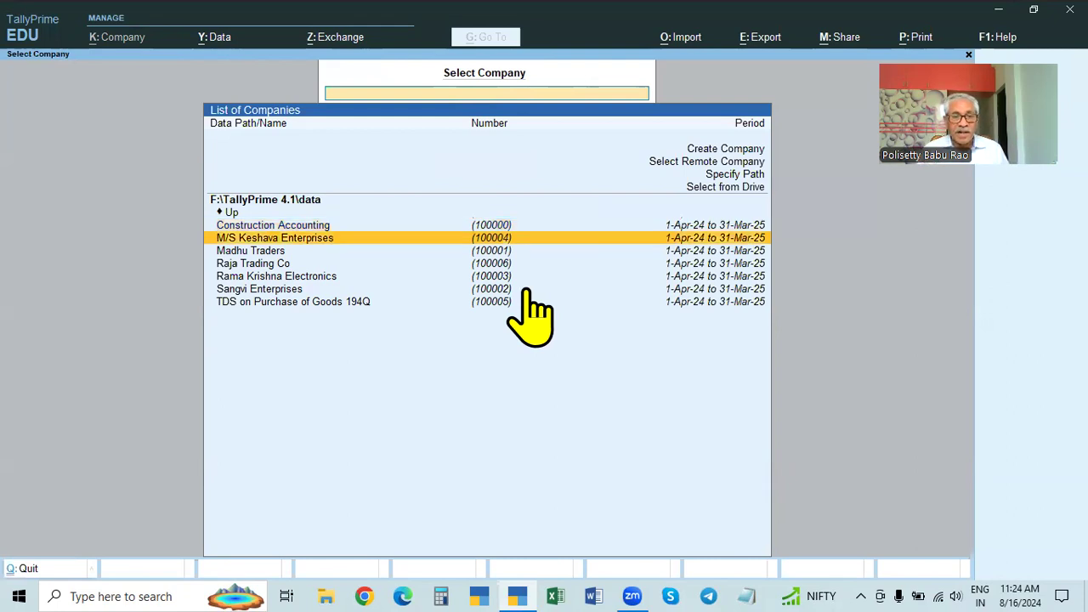
key(Return)
key(Escape)
key(Escape)
key(Escape)
key(Escape)
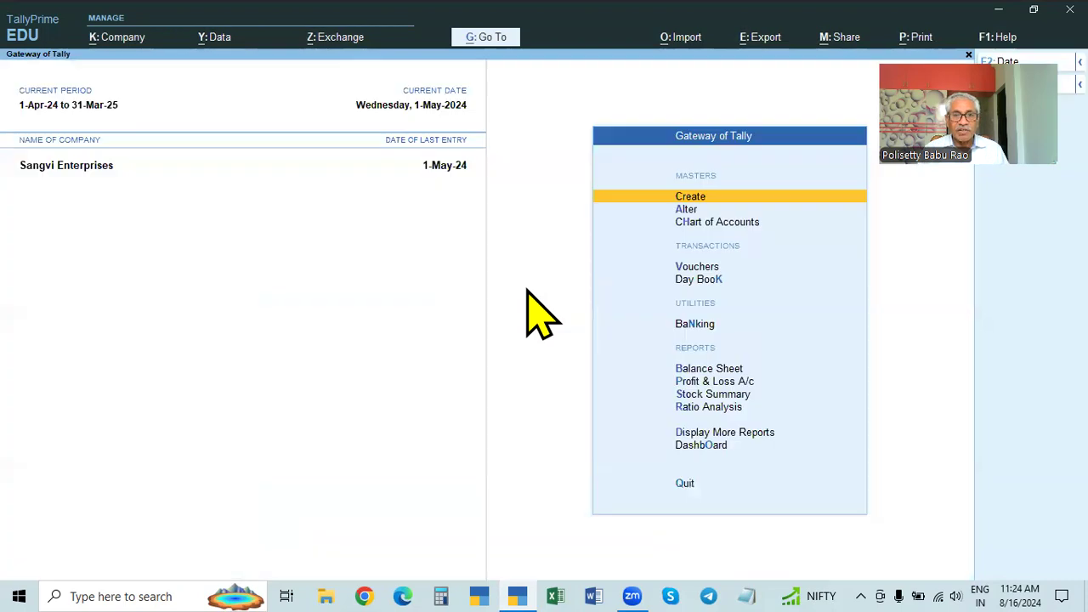
key(ctrl+F3)
key(Return)
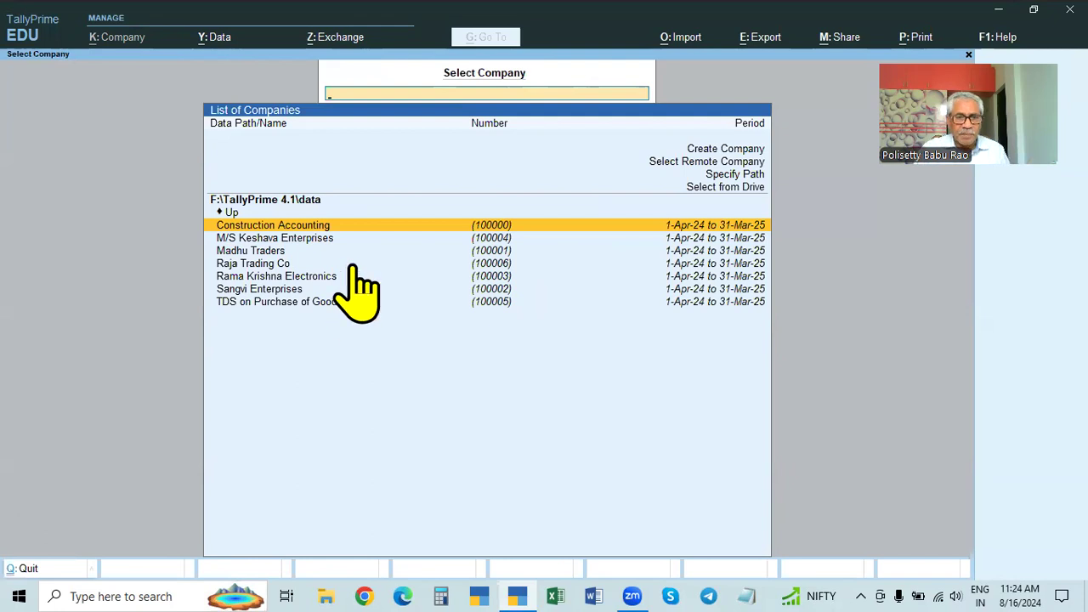
Step: Open Rama Krishna Electronics and review all its Day Book vouchers from 1-Apr-24
click(294, 278)
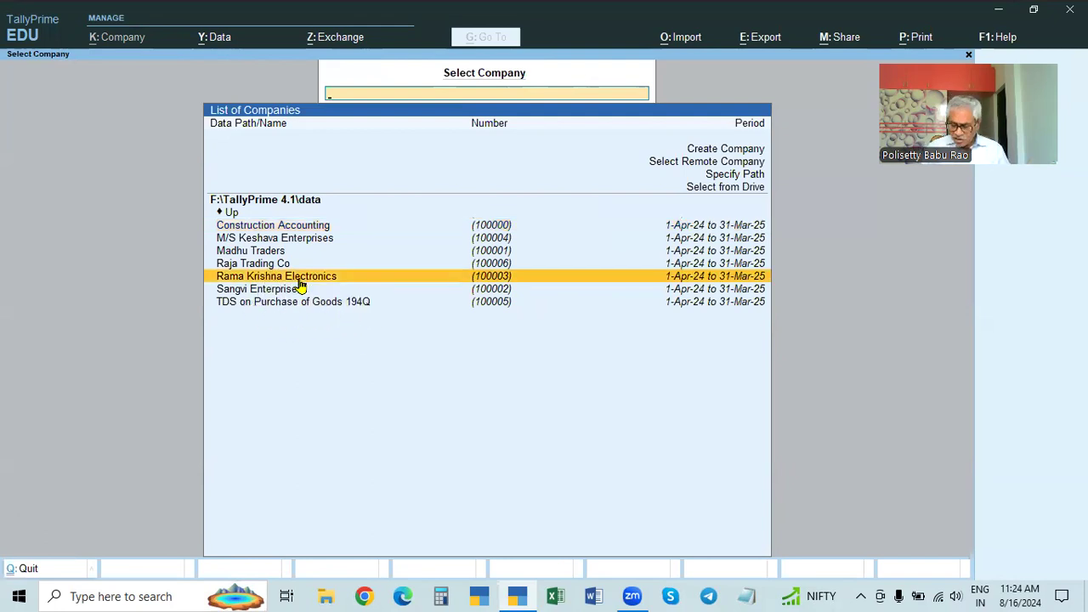
click(298, 279)
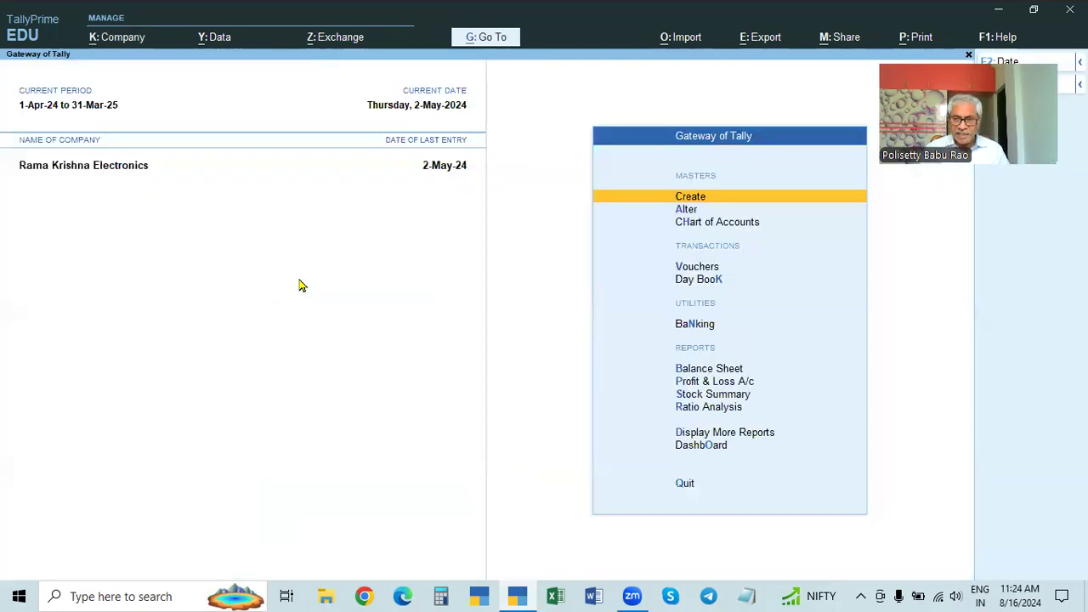
key(Down)
key(Down)
key(Down)
key(Down)
key(Return)
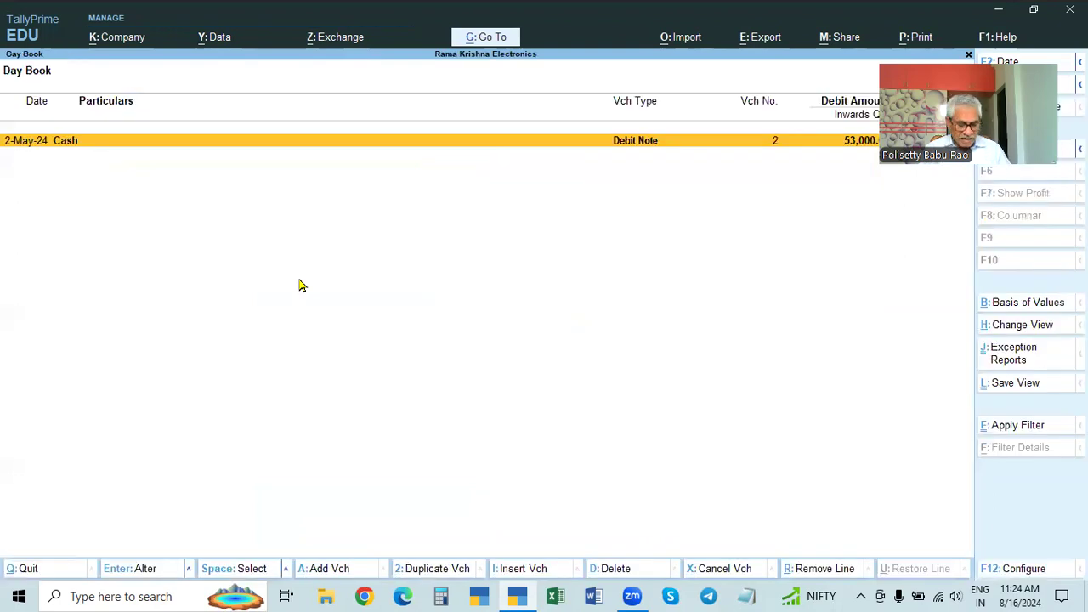
key(F2)
key(space)
key(Return)
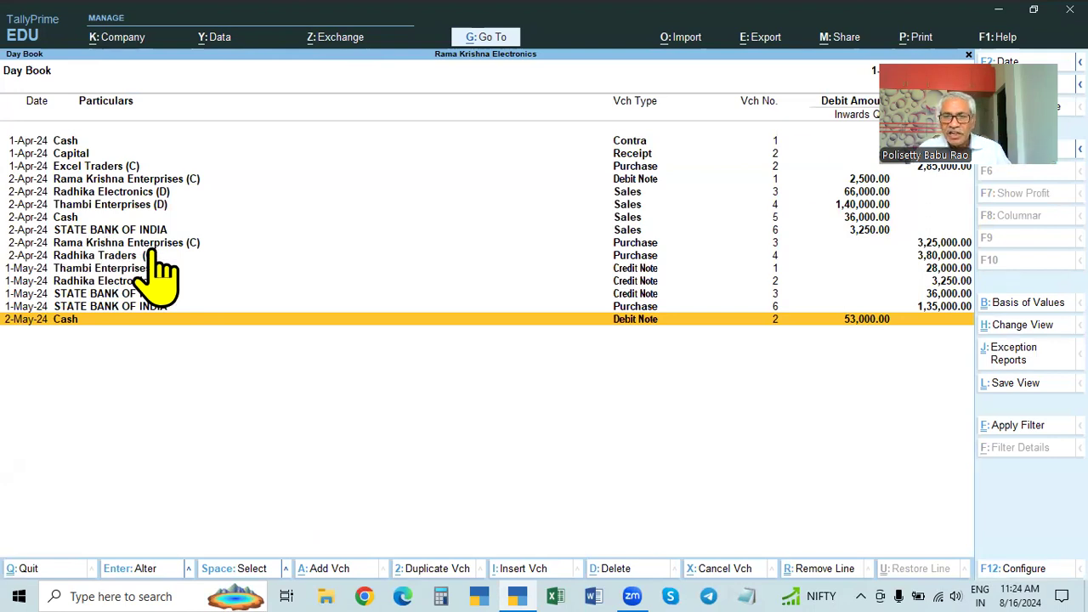
drag(935, 119, 947, 107)
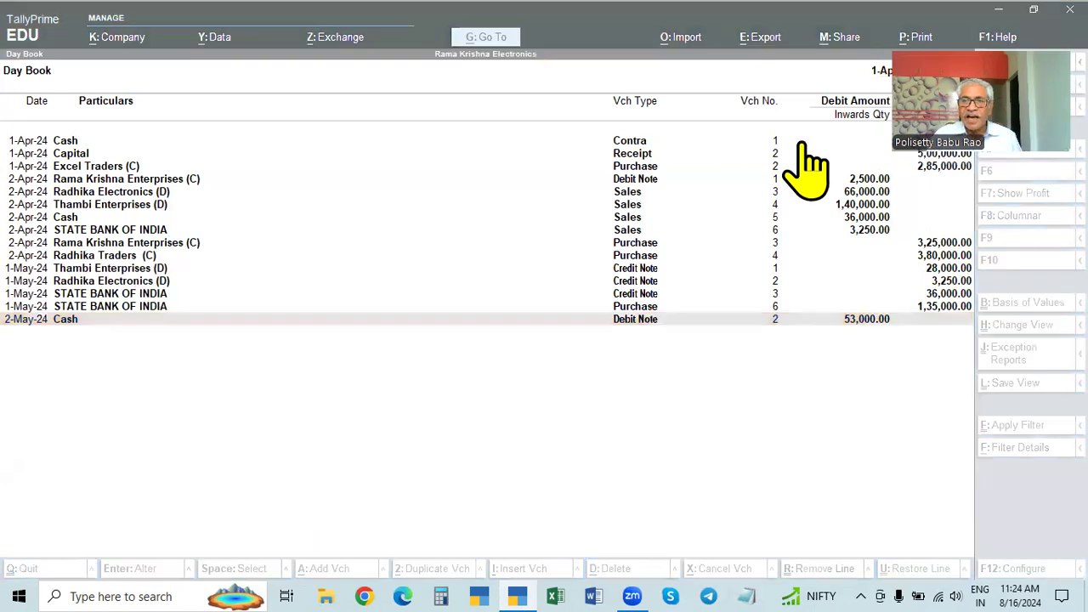
click(606, 446)
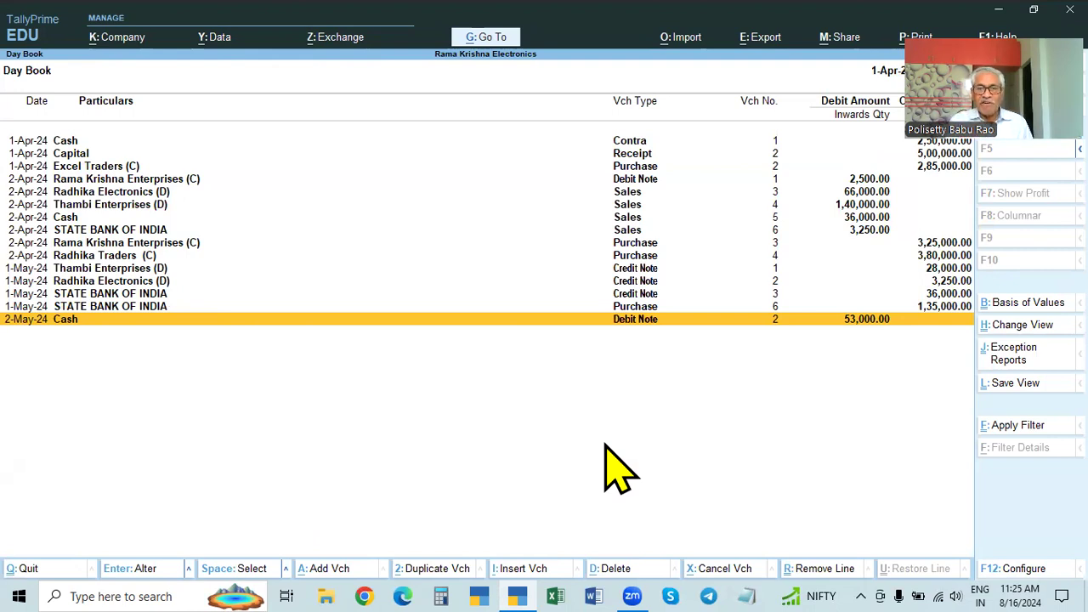
key(Escape)
key(Escape)
key(Escape)
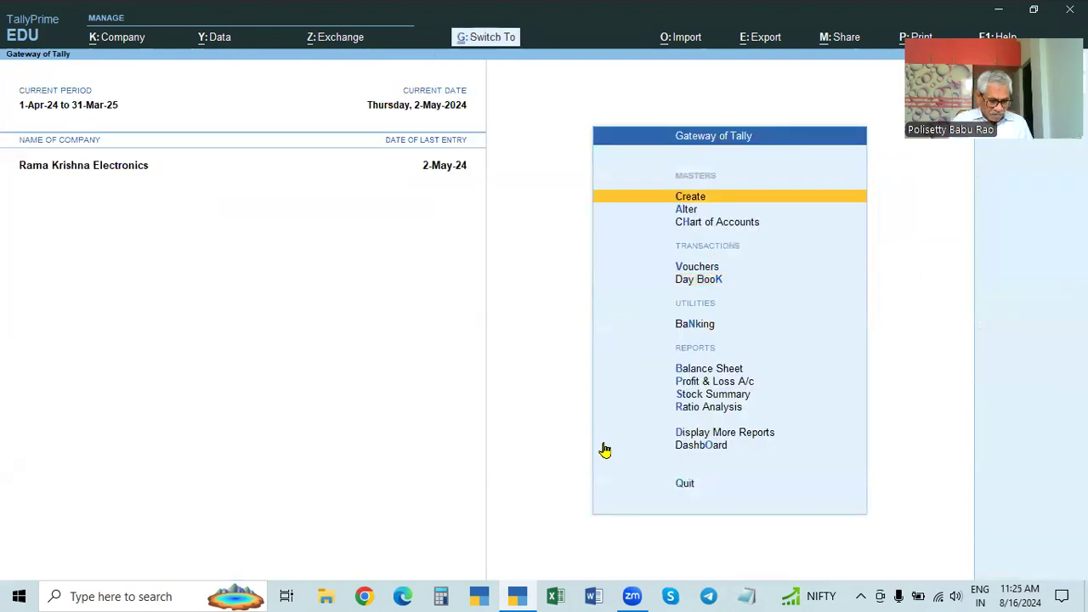
Step: Shut Rama Krishna Electronics from the Gateway using Ctrl+F3
key(ctrl+F3)
key(Return)
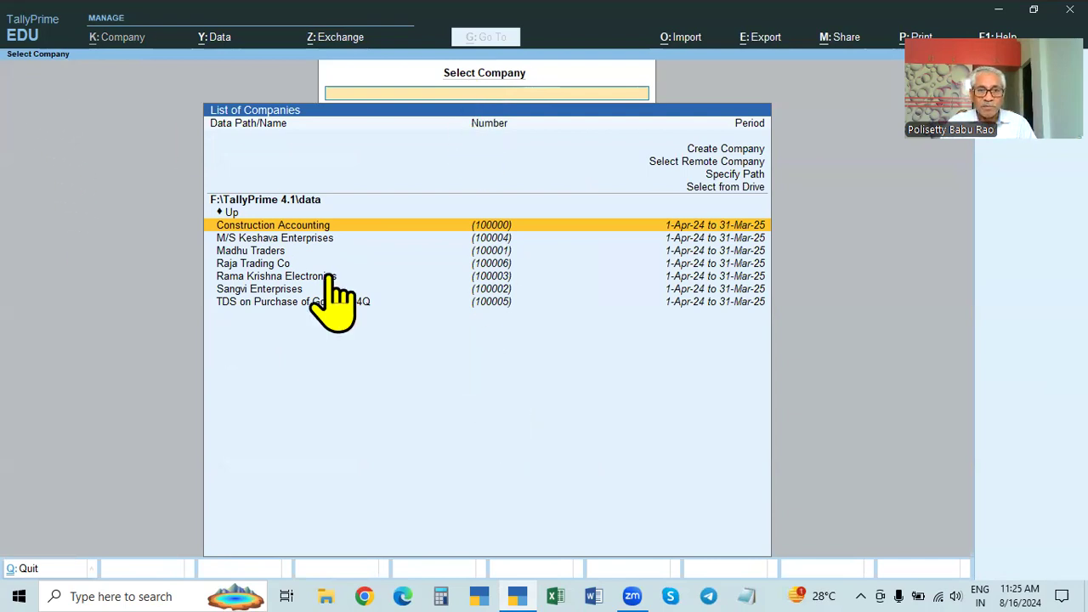
key(Up)
key(Down)
key(Down)
key(Down)
key(Up)
key(Up)
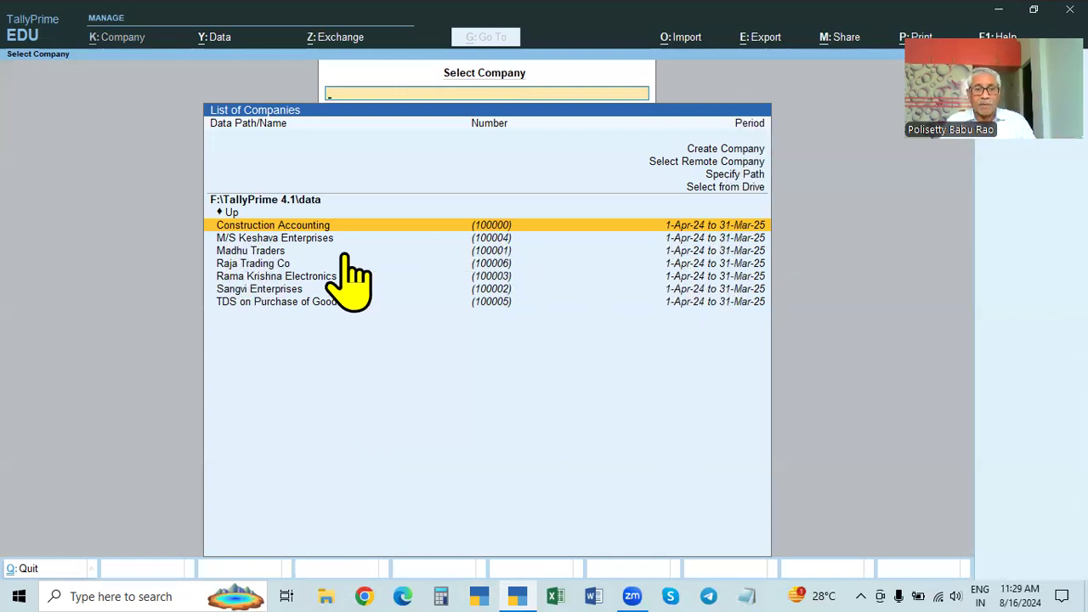
Step: Open M/S Keshava Enterprises, then quit TallyPrime and confirm with Yes
click(321, 239)
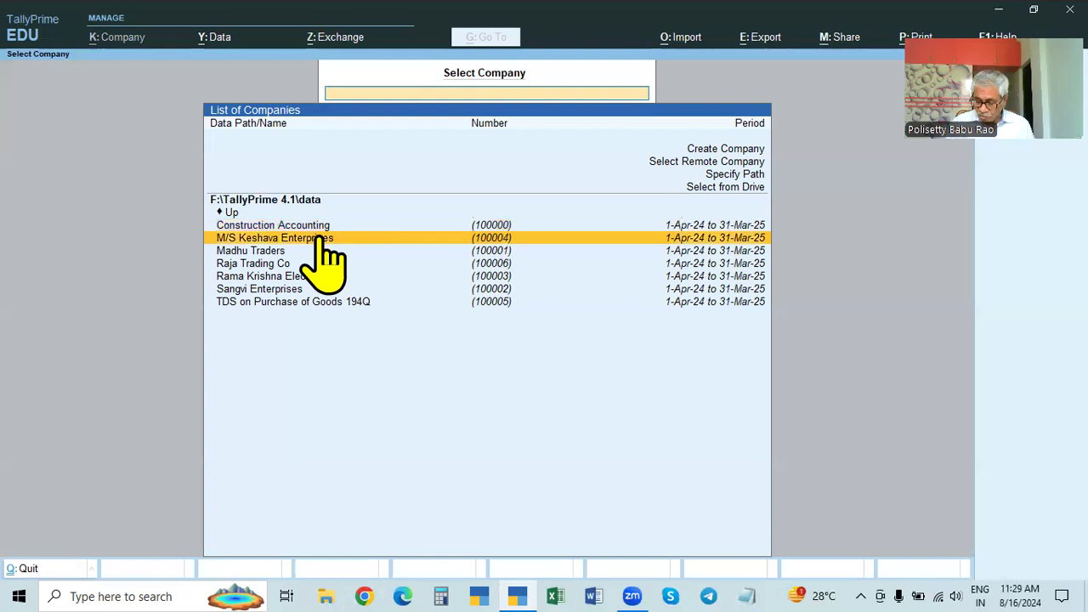
click(321, 239)
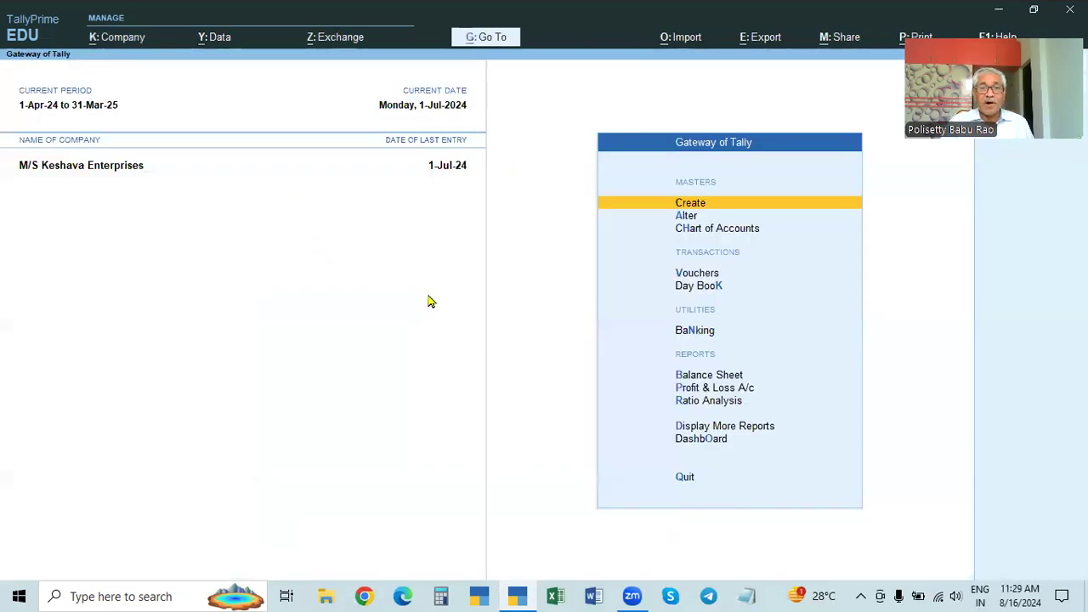
key(Escape)
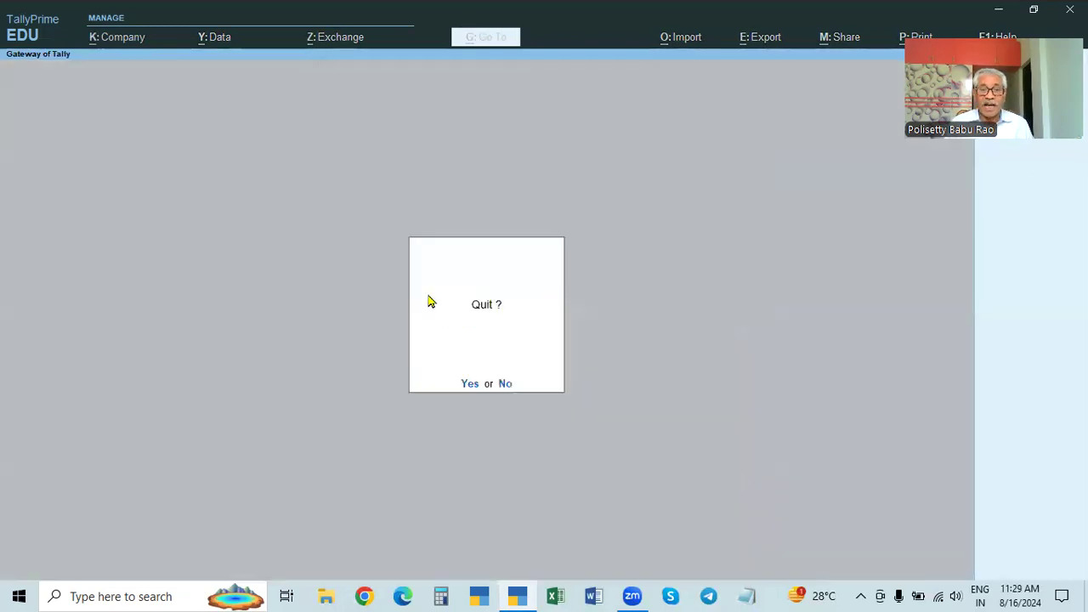
key(y)
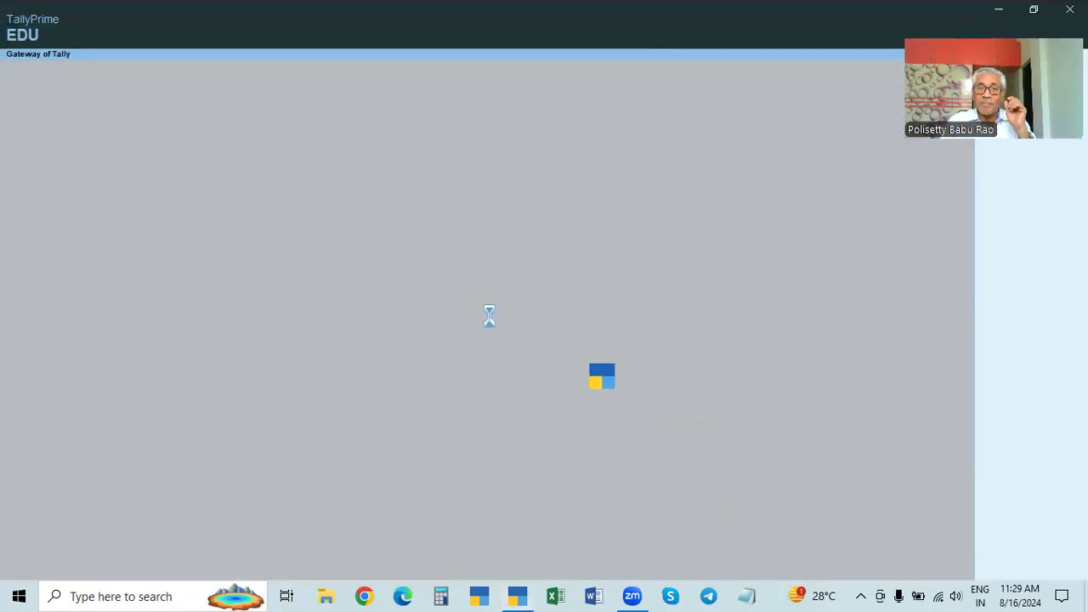
Step: Continue TallyPrime in Educational Mode from the License dialog
click(281, 359)
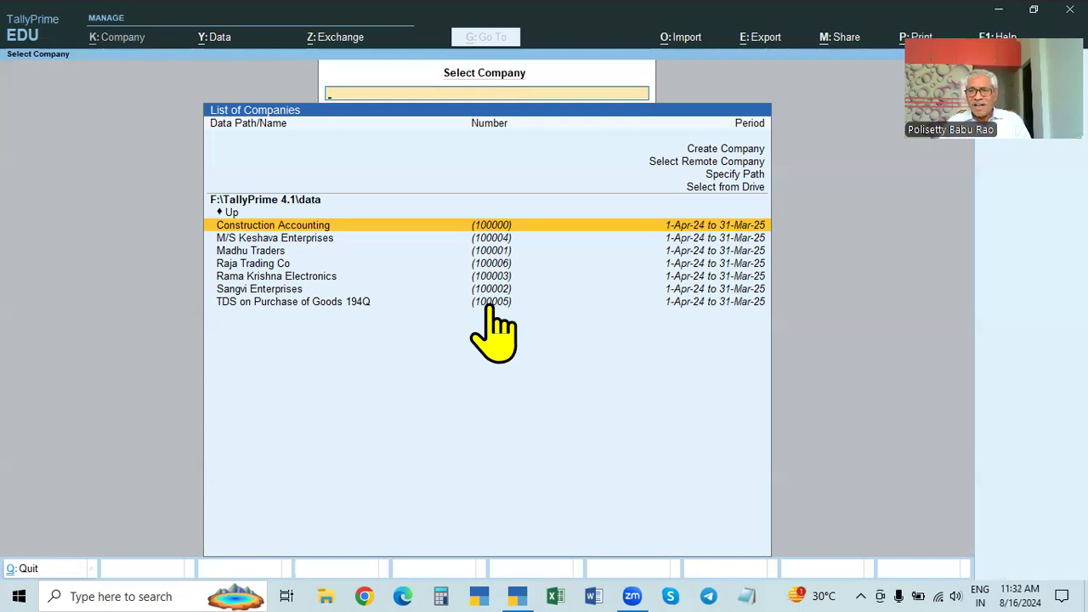
Step: Leave the company list and choose Create Company for the F:\TallyPrime 4.1\data path
key(Escape)
key(Escape)
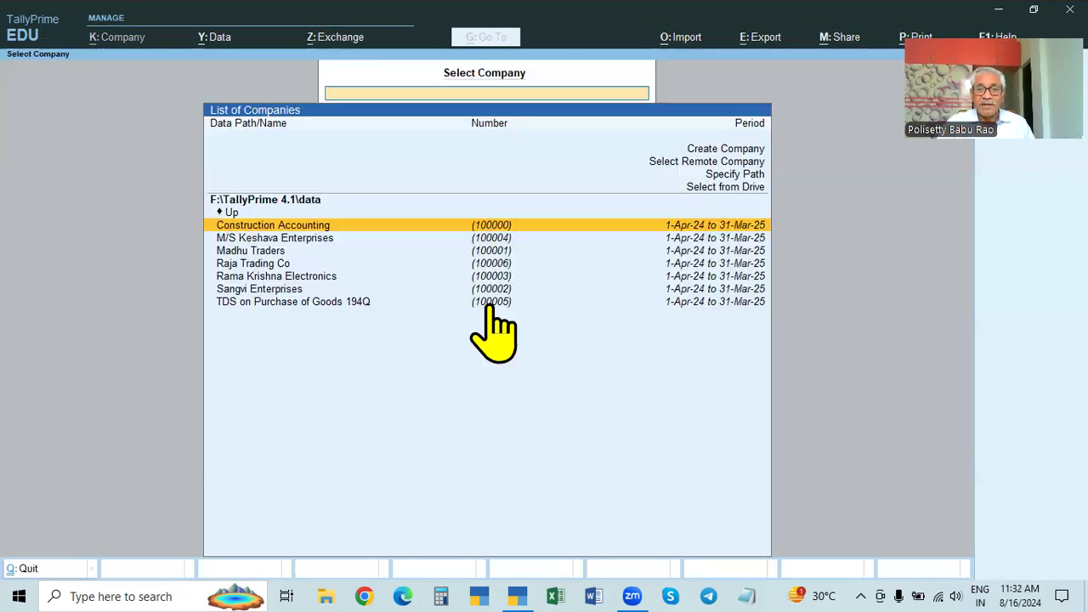
click(735, 151)
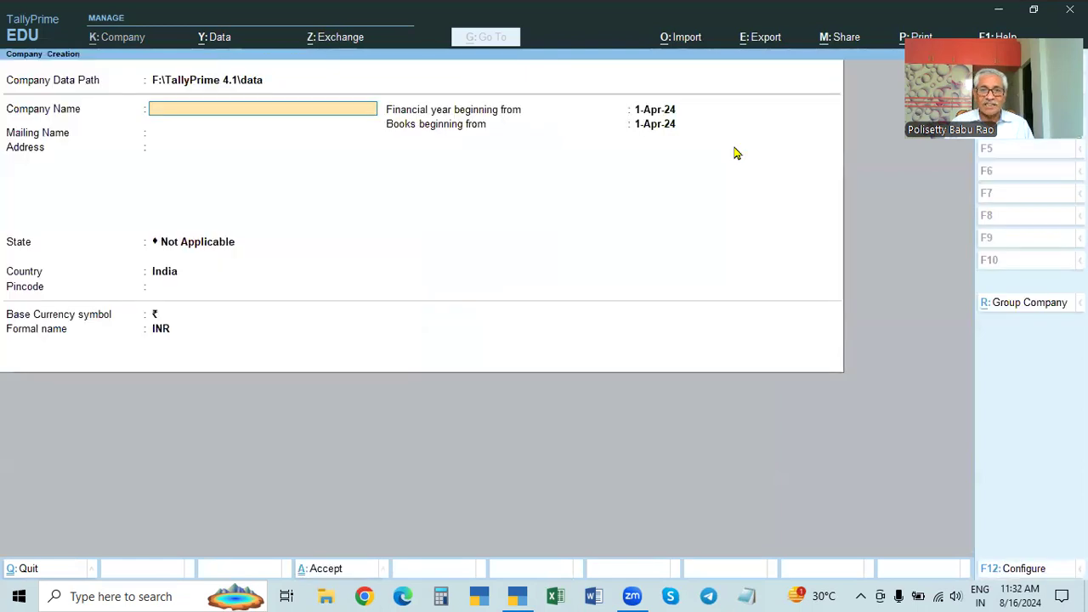
Step: Name the new company 'X & CO'
text(X)
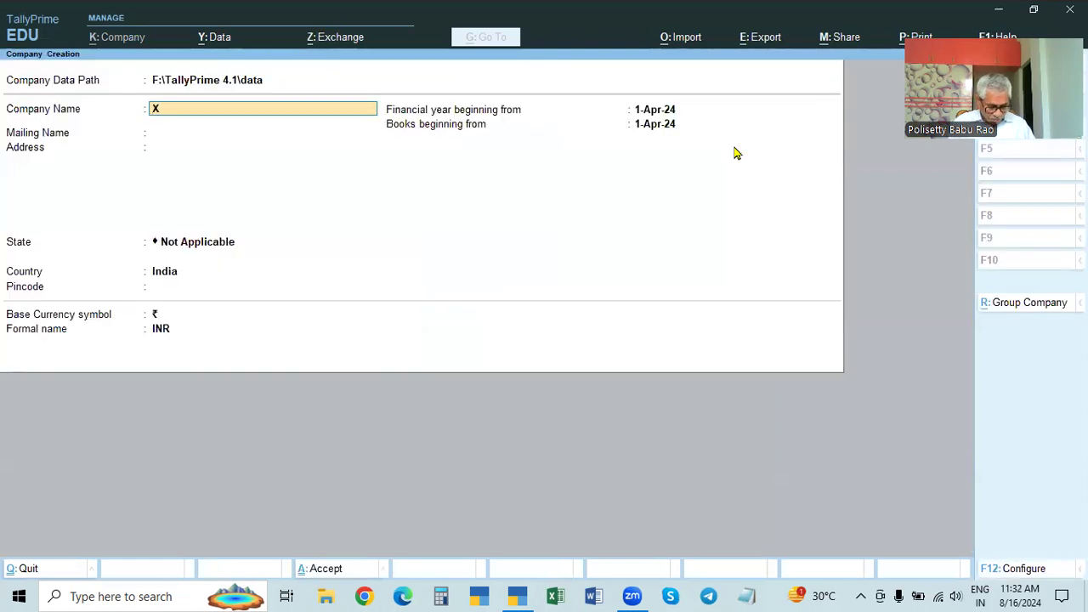
text( & CO)
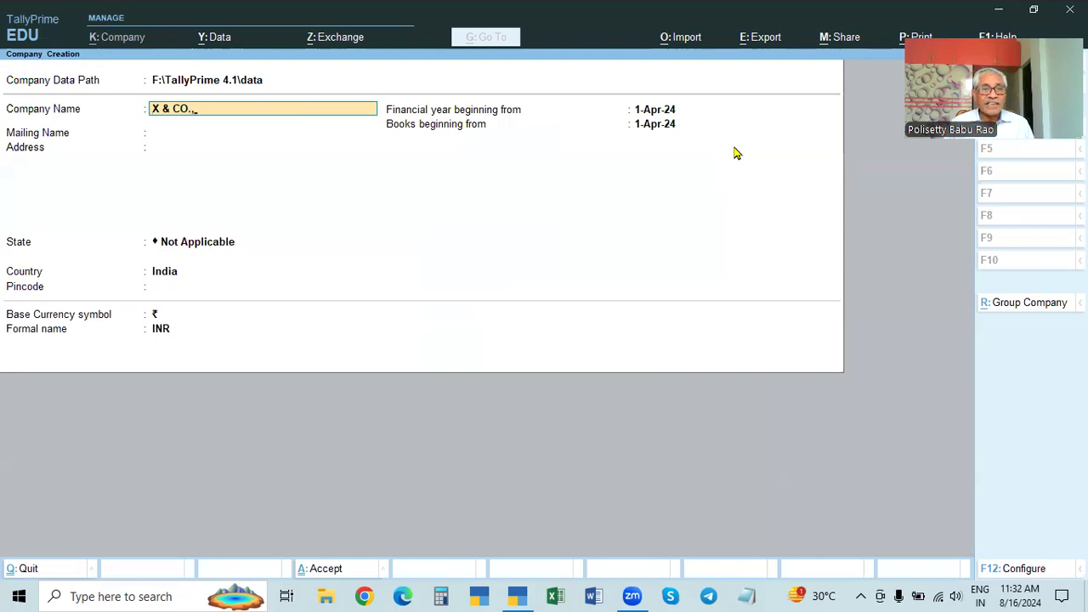
key(BackSpace)
text(O)
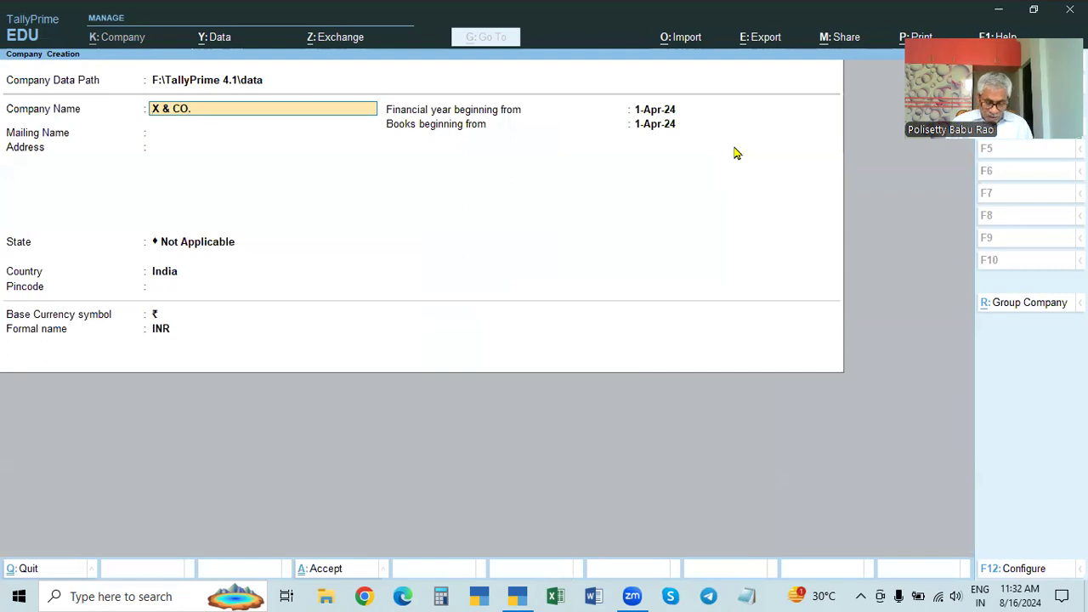
key(Return)
Step: Enter address Hyderabad, state Telangana and pincode 500028
key(Return)
text(H)
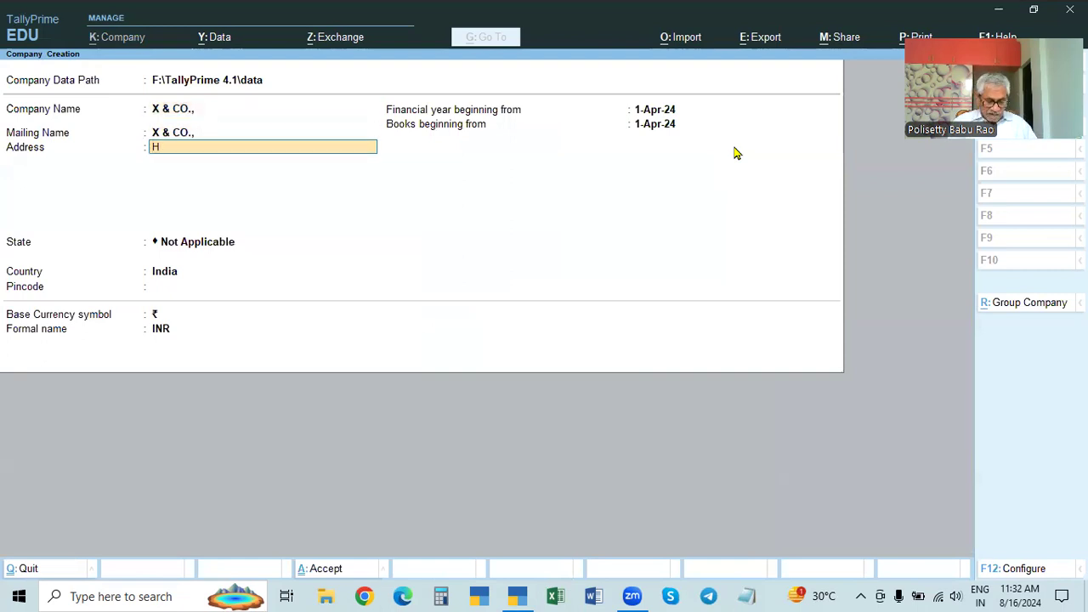
text(YDERABAD)
key(Return)
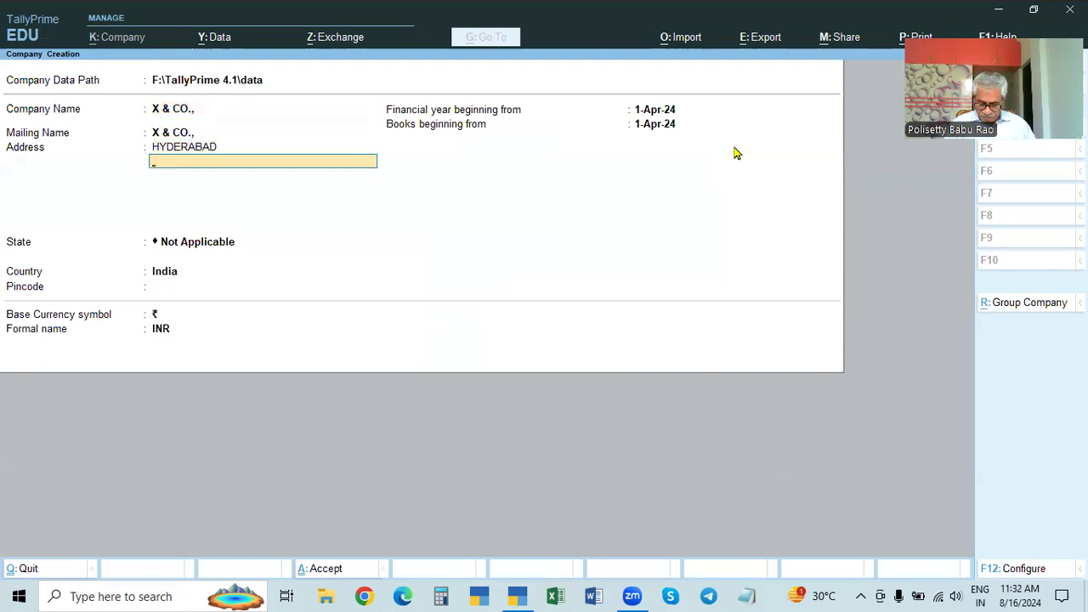
key(Up)
key(Up)
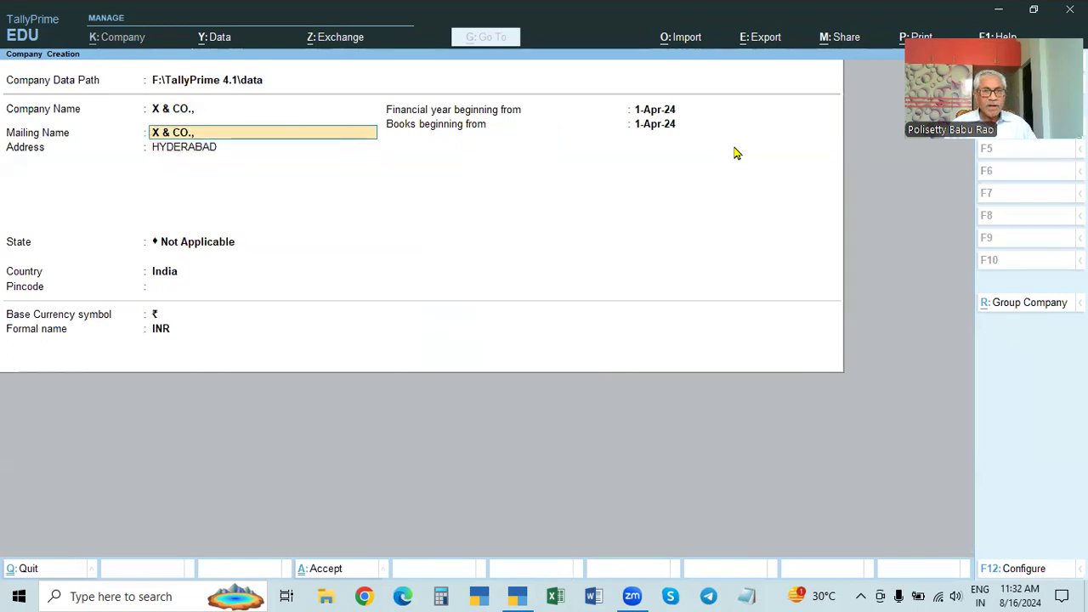
key(Return)
text(Hyderabad)
key(Return)
key(Return)
text(Tel)
key(Return)
text(500028)
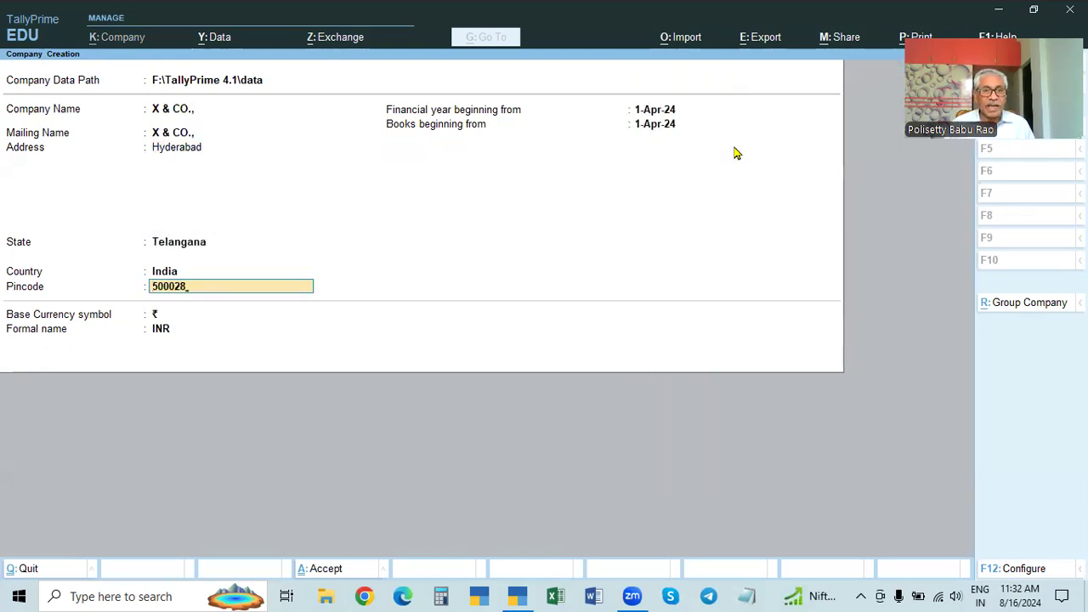
key(Return)
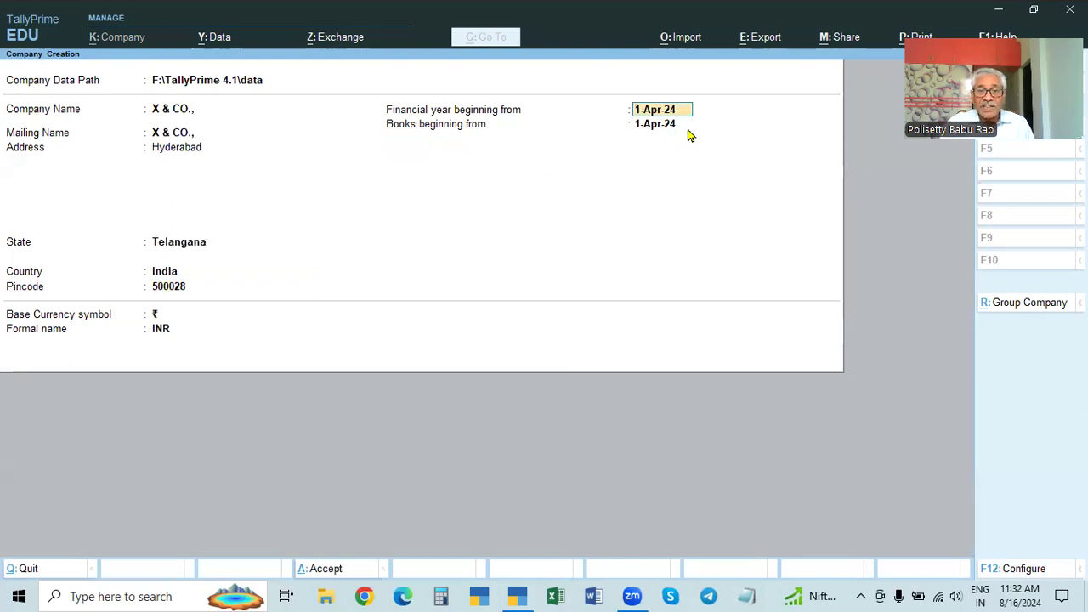
Step: Move to Books beginning from and bring up the company Configuration options
key(Return)
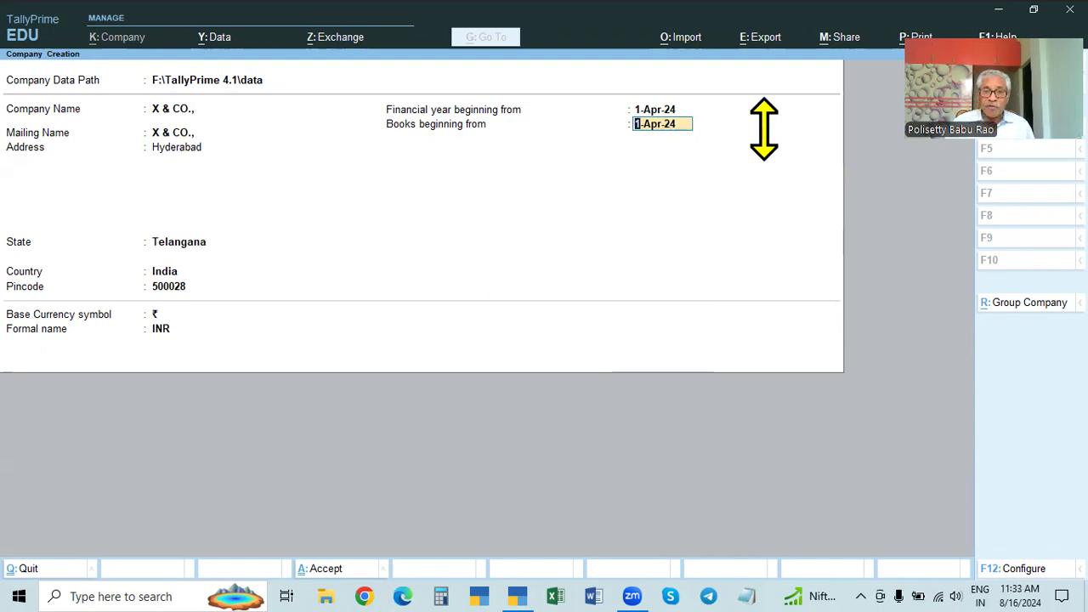
key(Return)
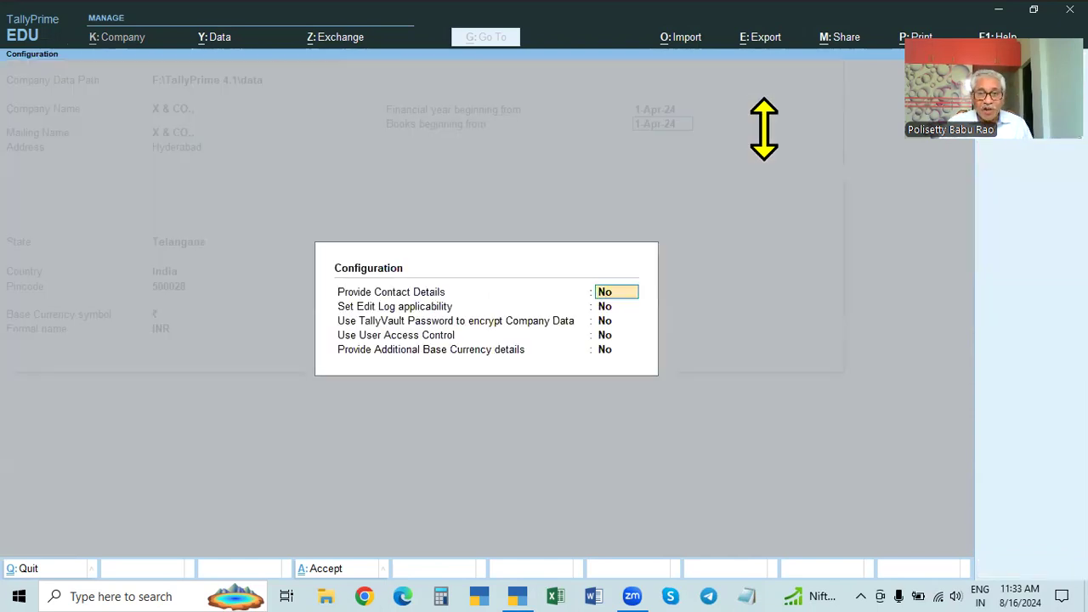
Step: Turn on Provide Contact Details in Configuration and apply it
key(Escape)
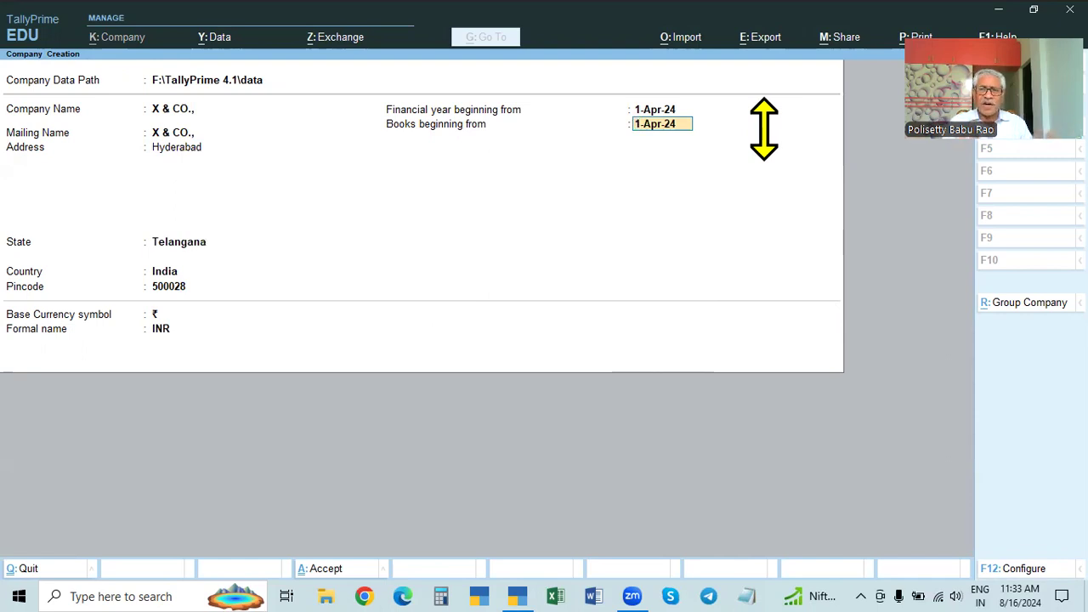
key(Return)
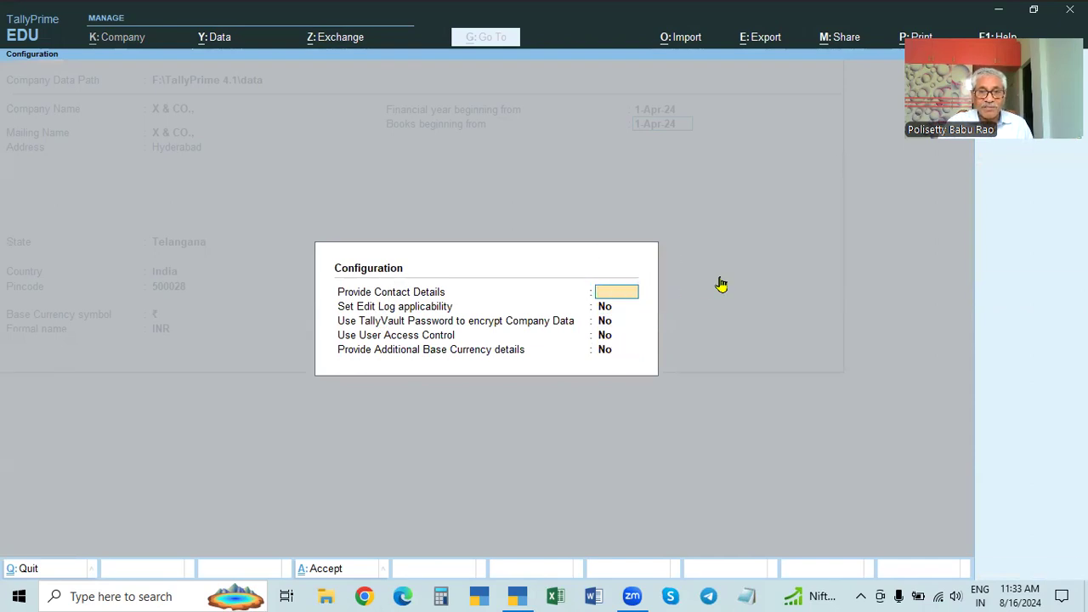
key(Escape)
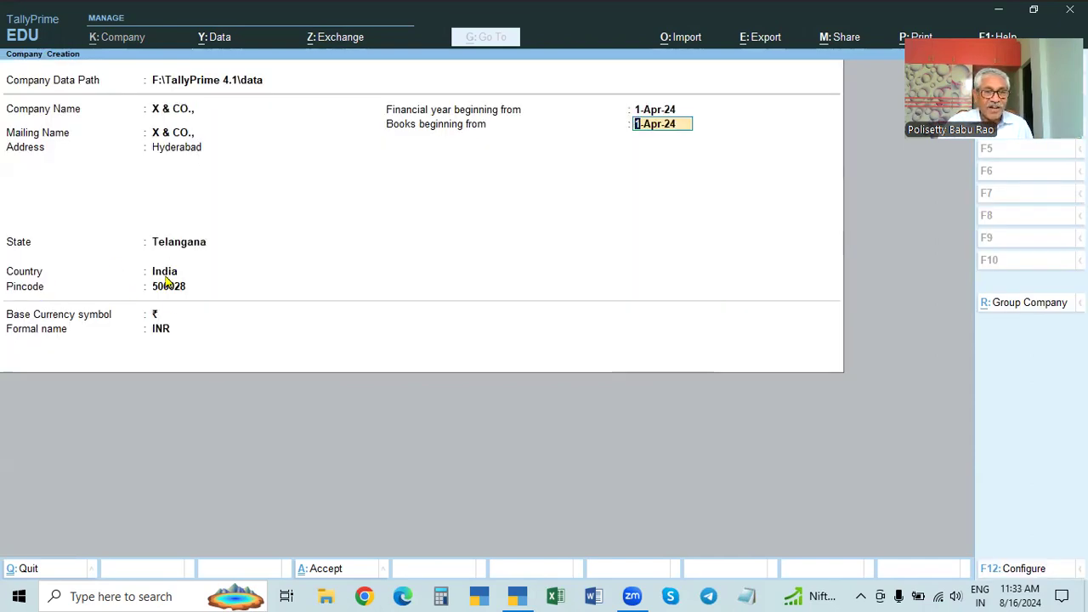
key(Return)
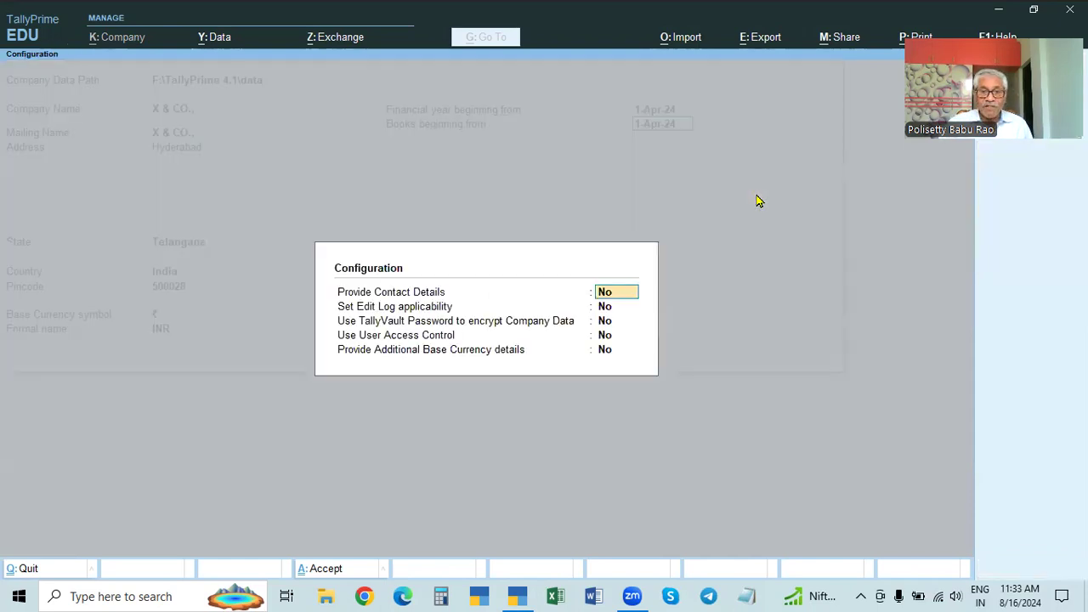
key(y)
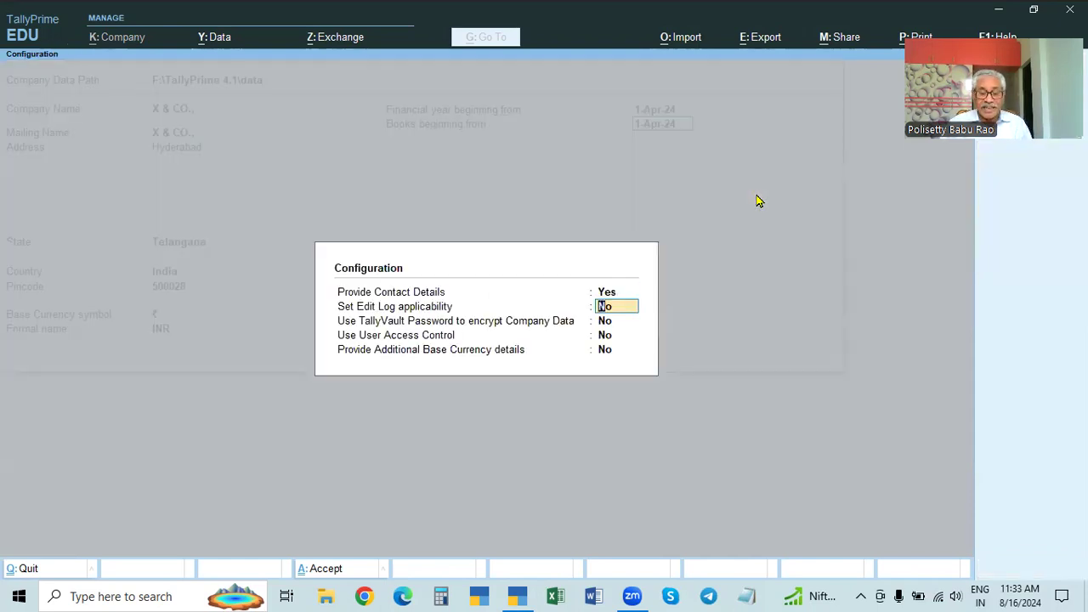
key(ctrl+a)
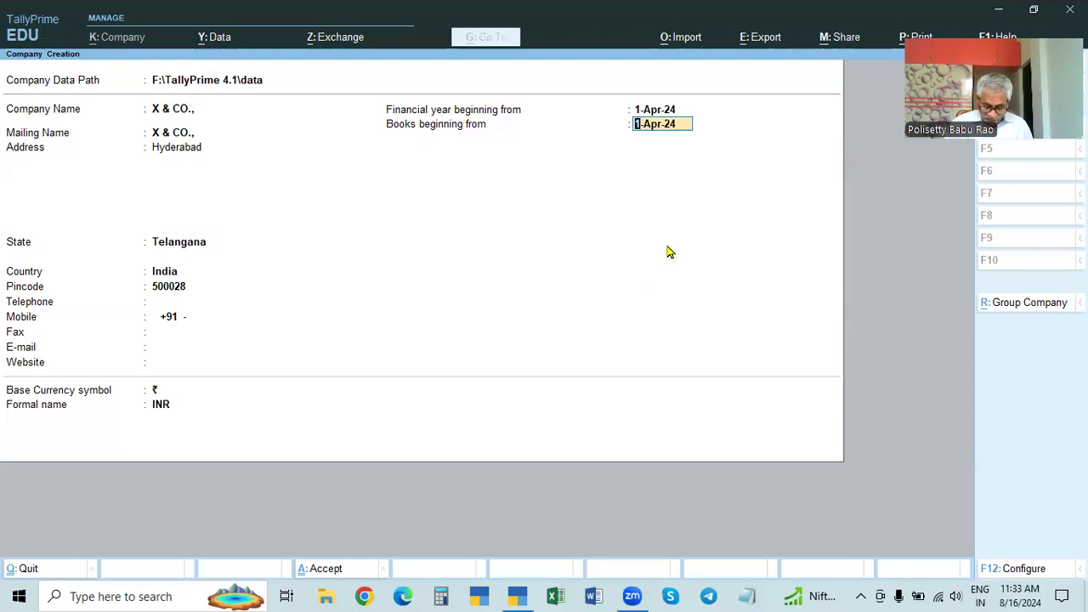
Step: Set Use TallyVault Password to encrypt Company Data to Yes and accept
key(Return)
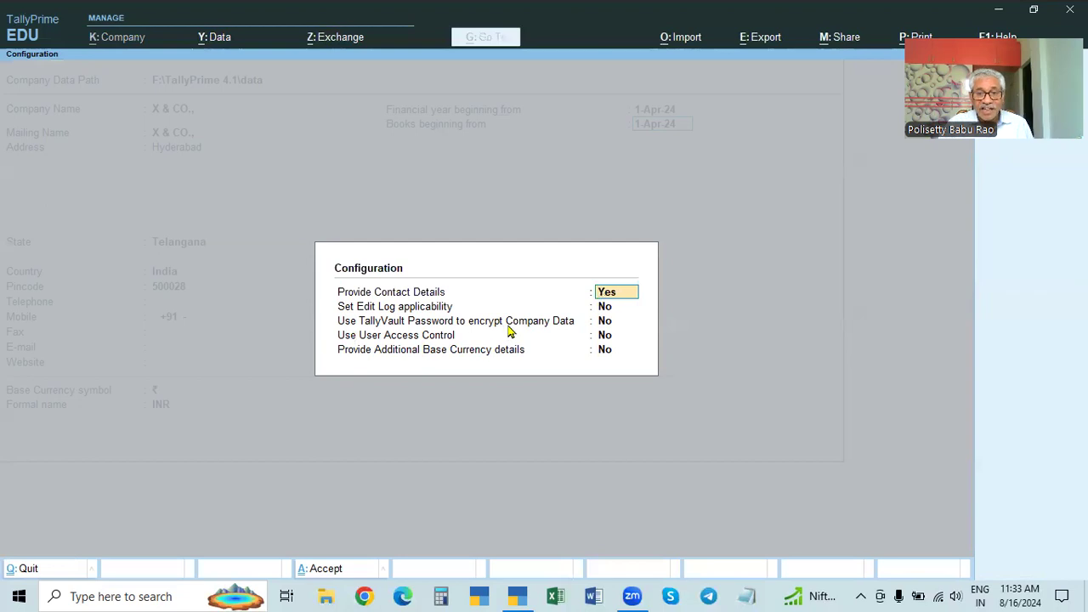
click(604, 323)
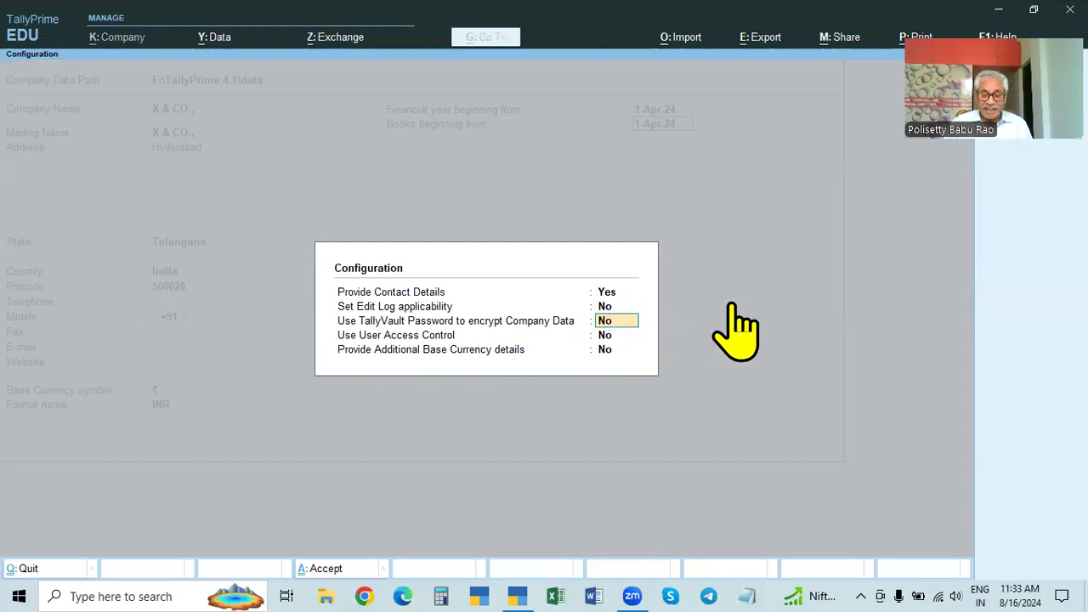
key(y)
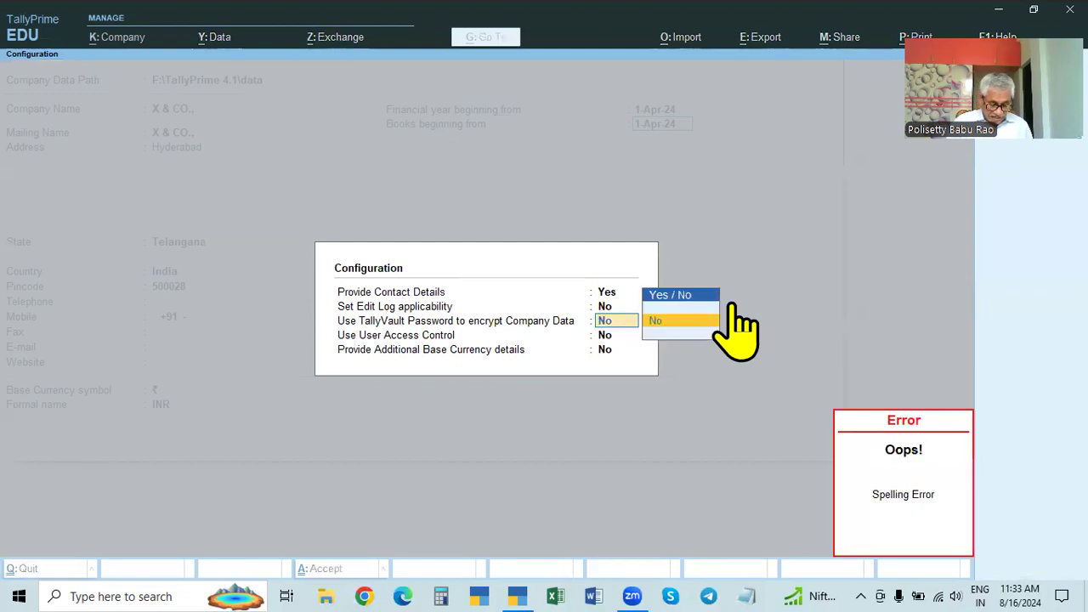
key(y)
key(BackSpace)
key(BackSpace)
key(Down)
key(Return)
key(ctrl+a)
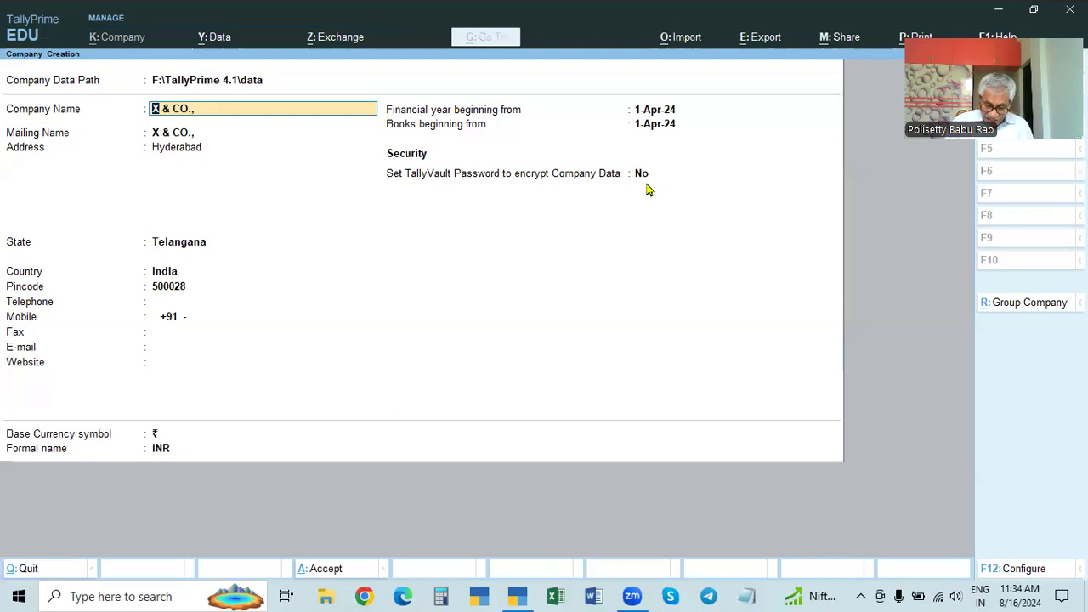
Step: Set Provide Additional Base Currency details to Yes in F12 Configuration
key(F12)
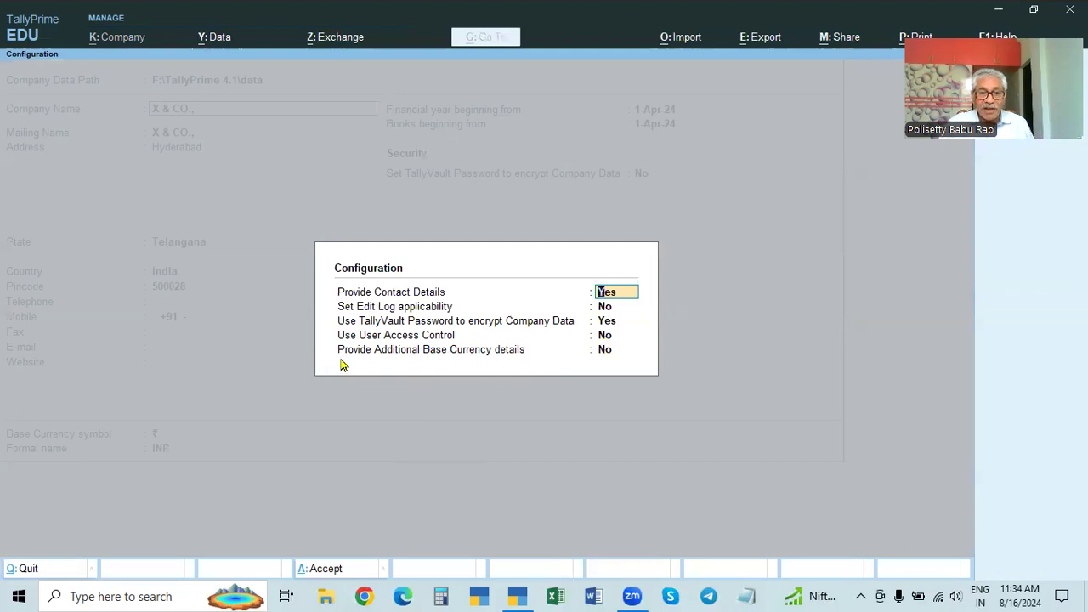
click(606, 352)
key(t)
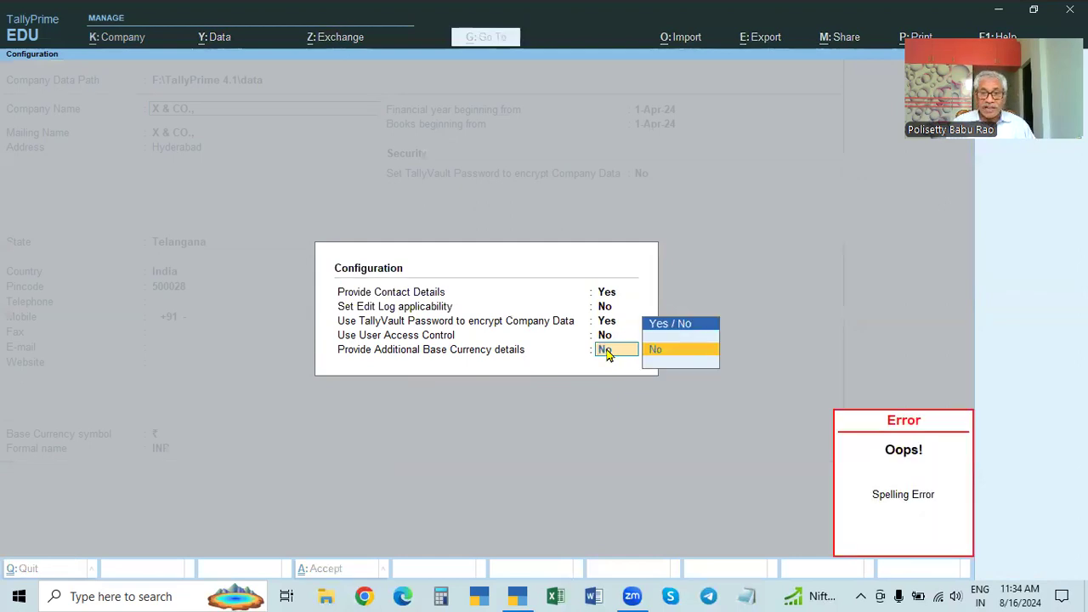
key(Down)
key(Return)
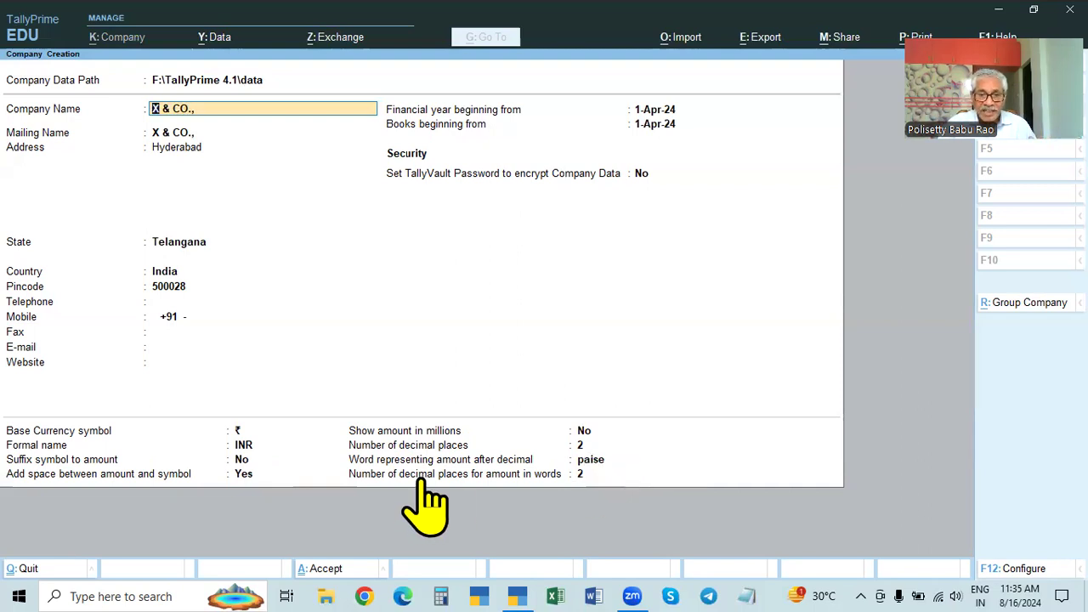
Step: Review the additional base currency setting in Configuration and return to the form
key(F12)
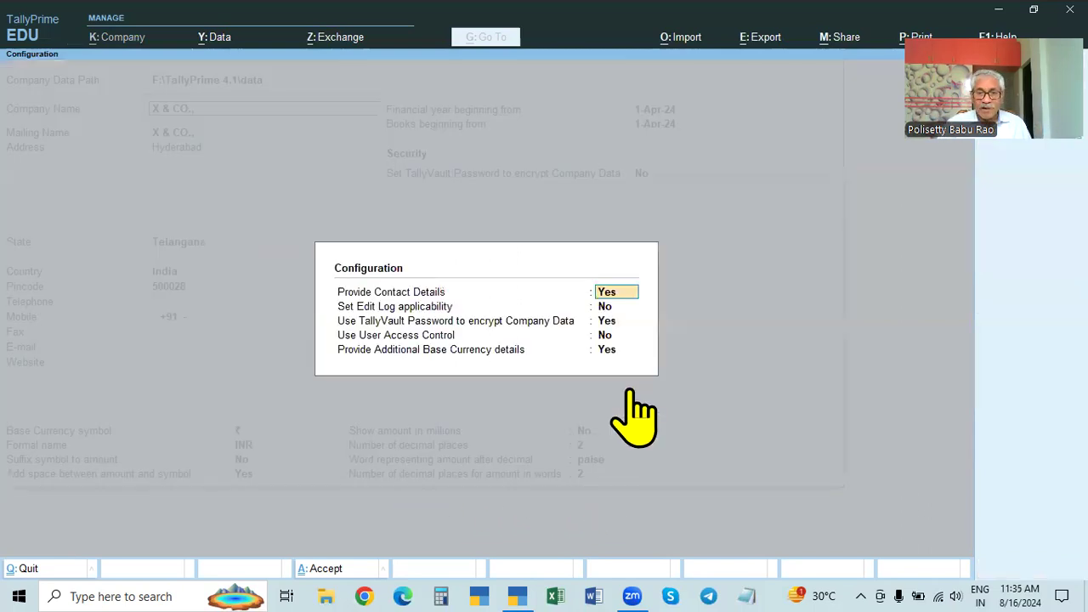
click(604, 348)
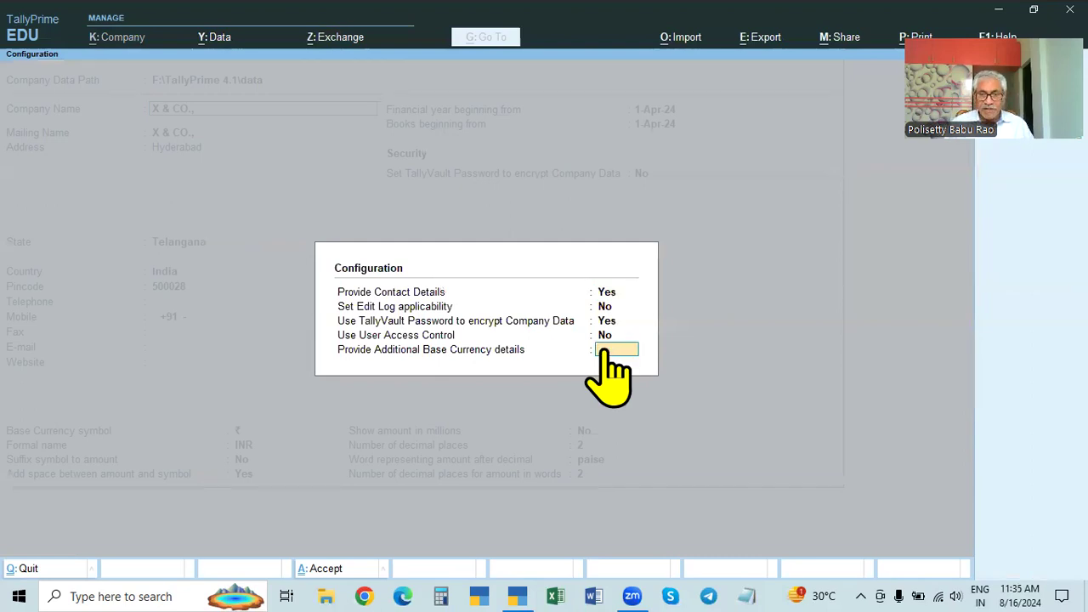
key(Return)
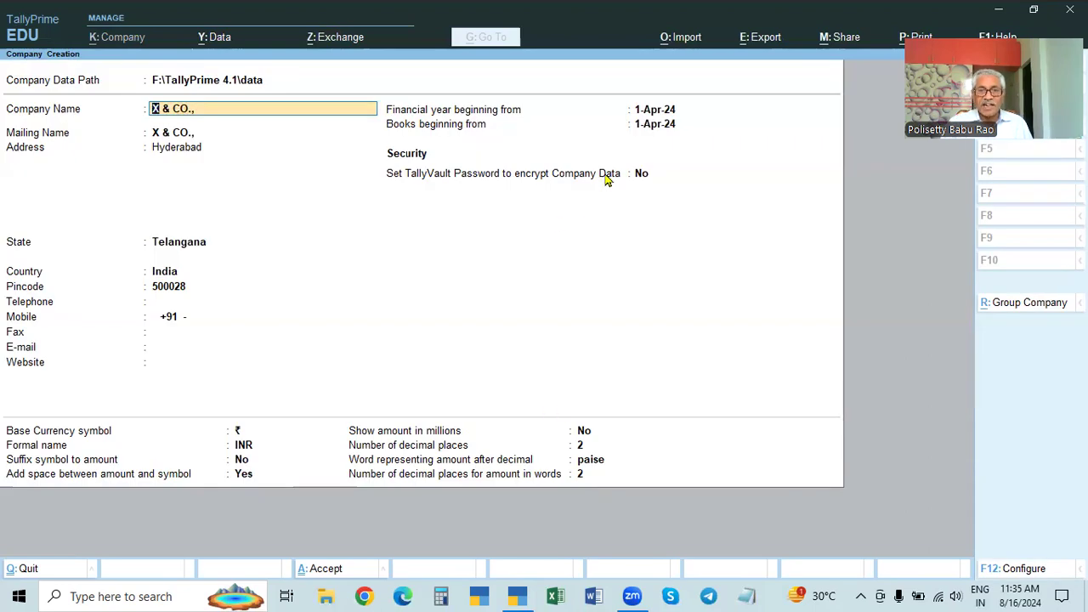
Step: Set TallyVault Password to Yes, enter and confirm the vault password, and finish the form
click(646, 124)
key(Return)
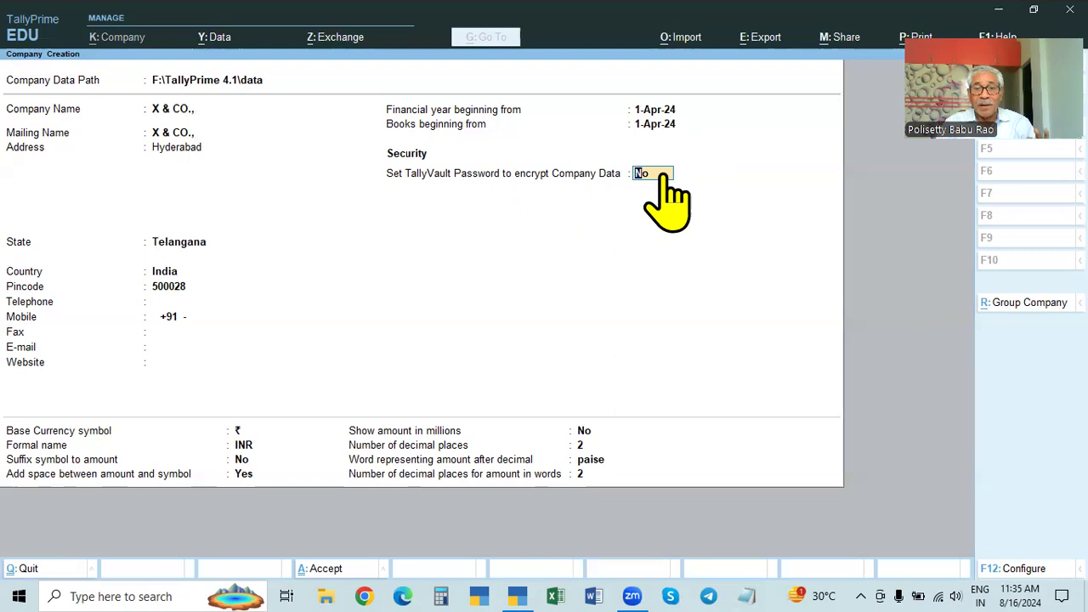
text(y)
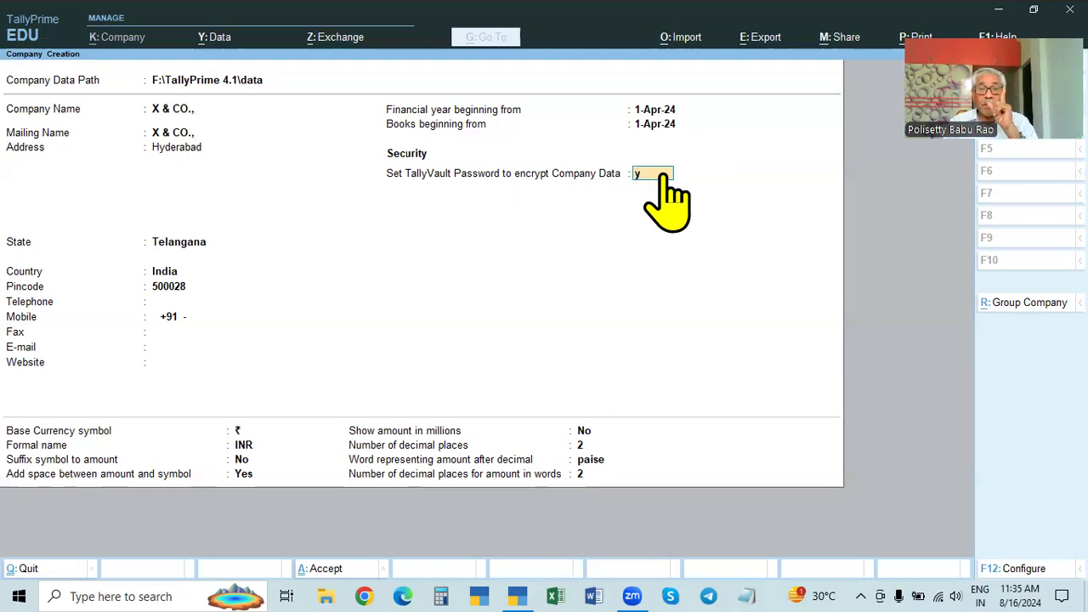
key(Return)
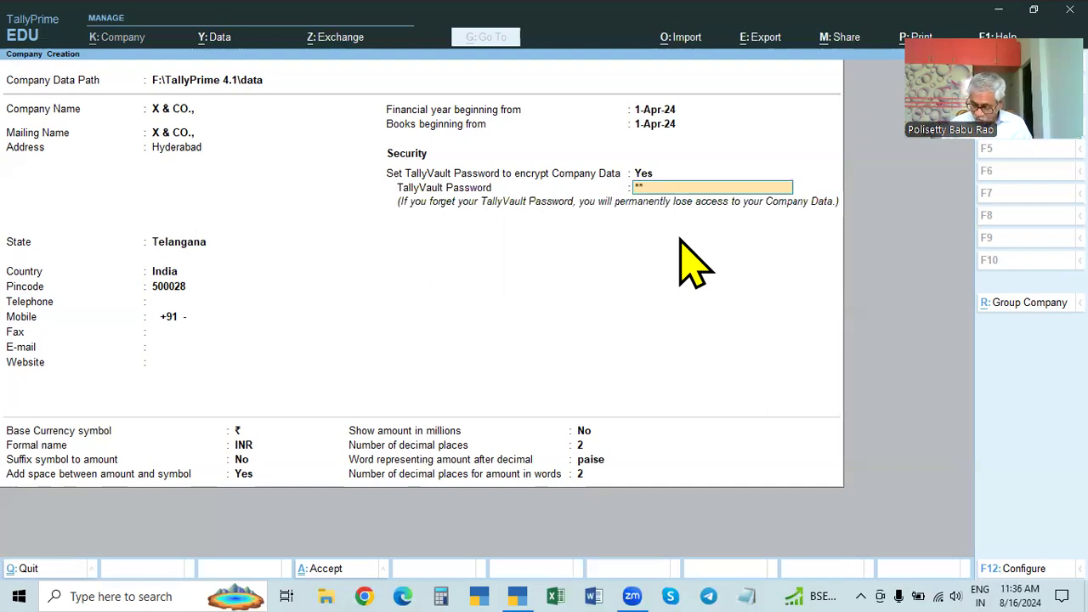
text(**)
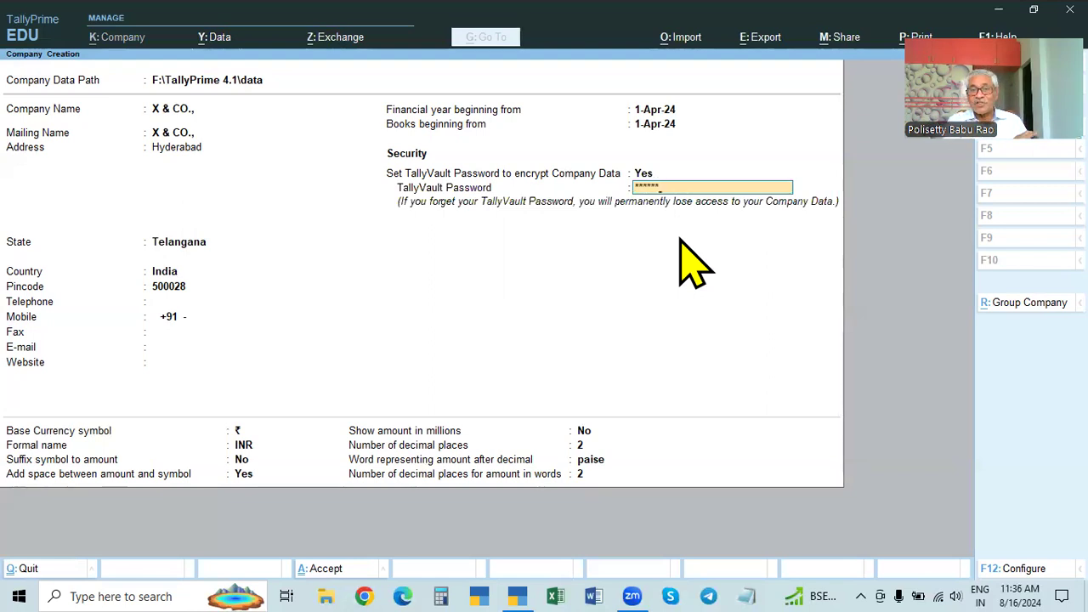
key(Return)
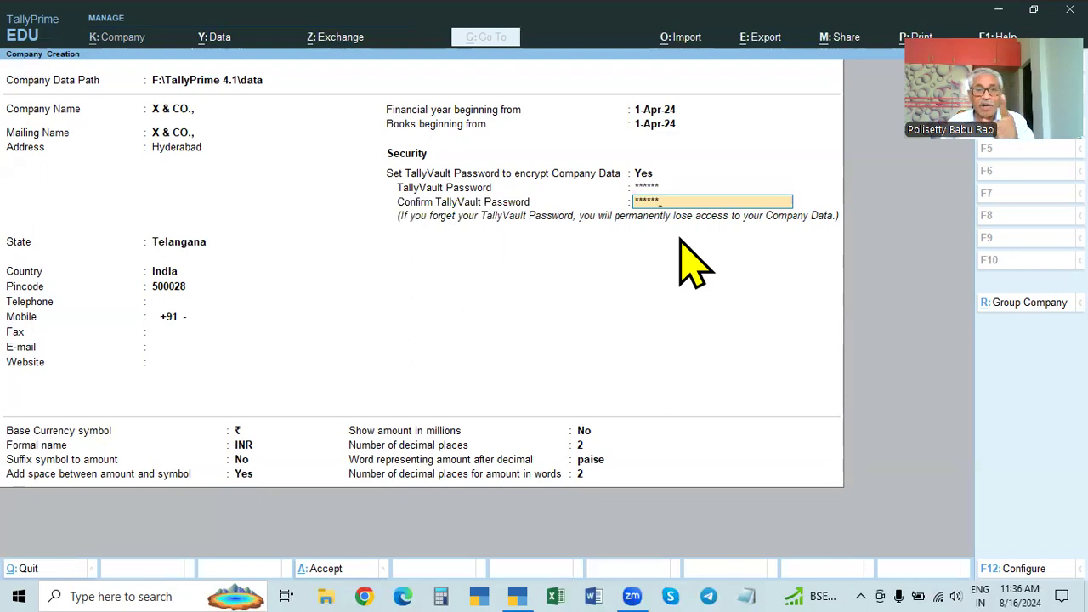
key(Return)
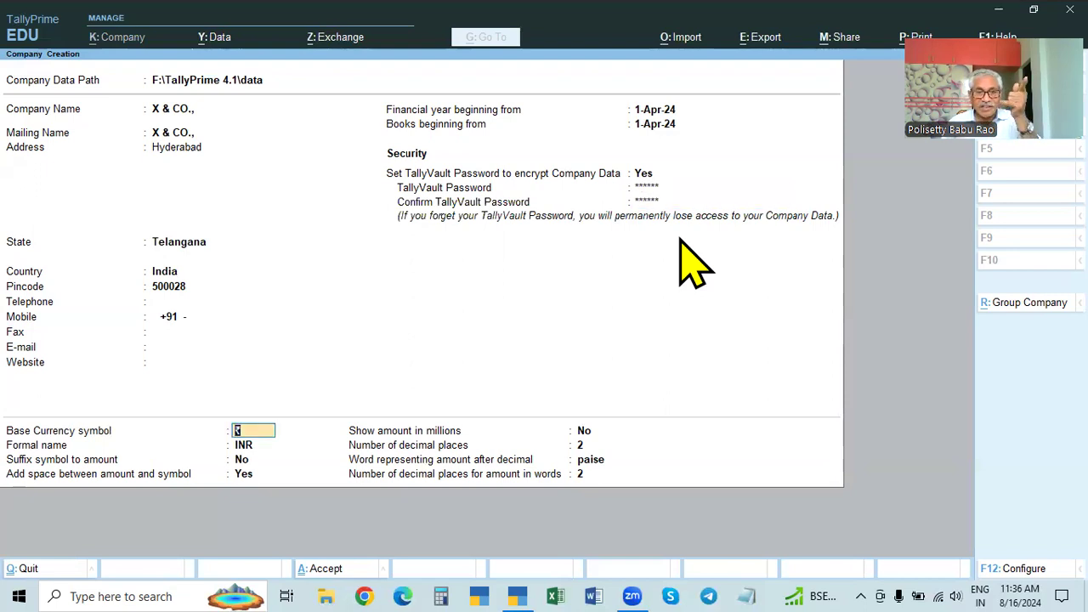
key(Return)
key(Return)
key(Return)
key(Return)
key(Return)
key(Return)
key(Return)
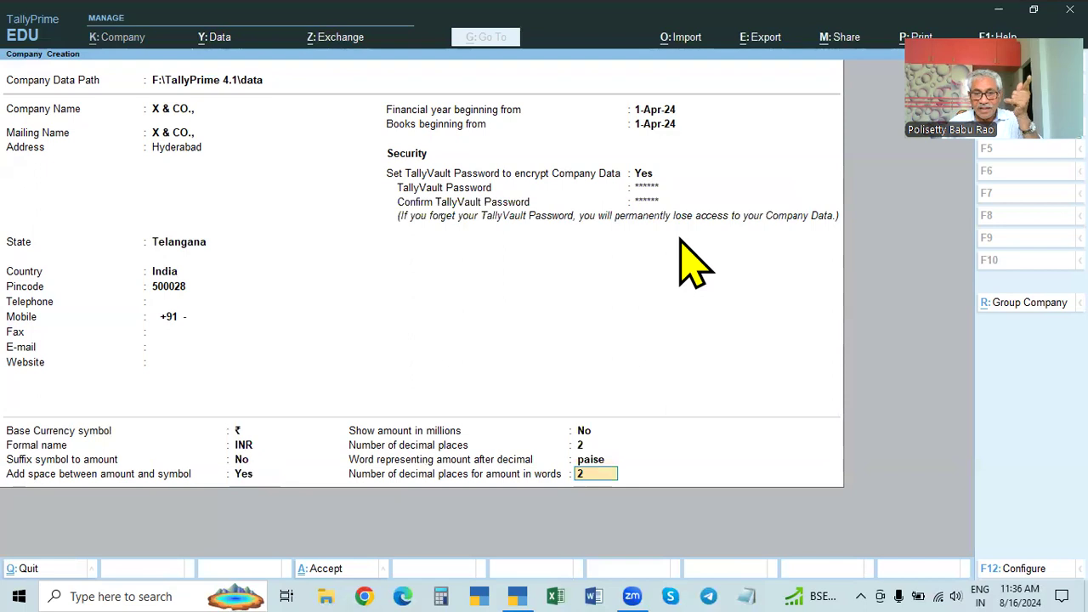
key(Return)
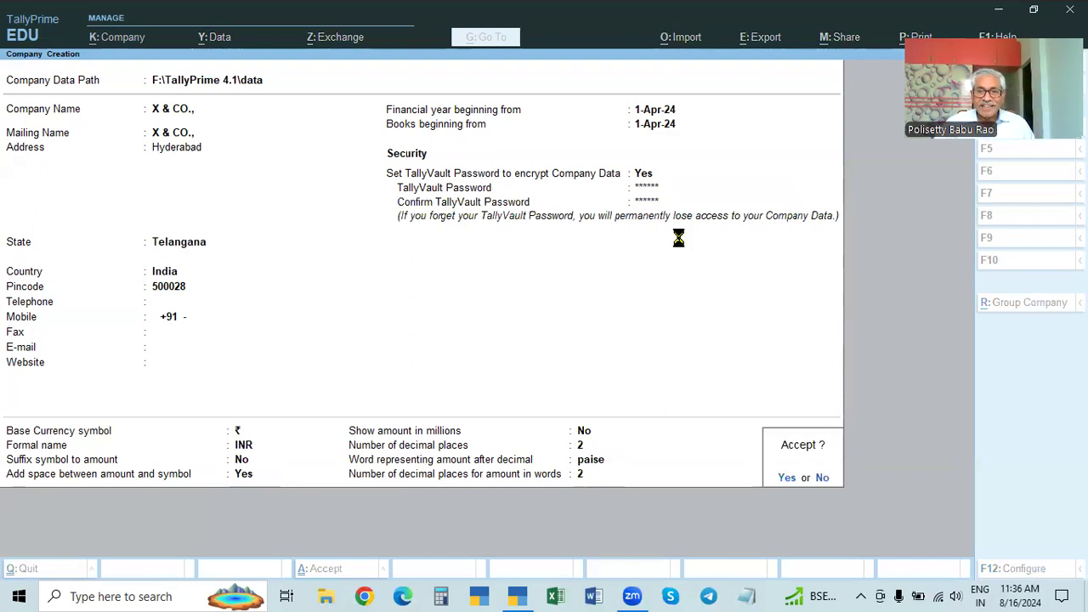
Step: Accept X & CO., submit the vault password, and set GST, browser access and bill-wise entry to No
key(Return)
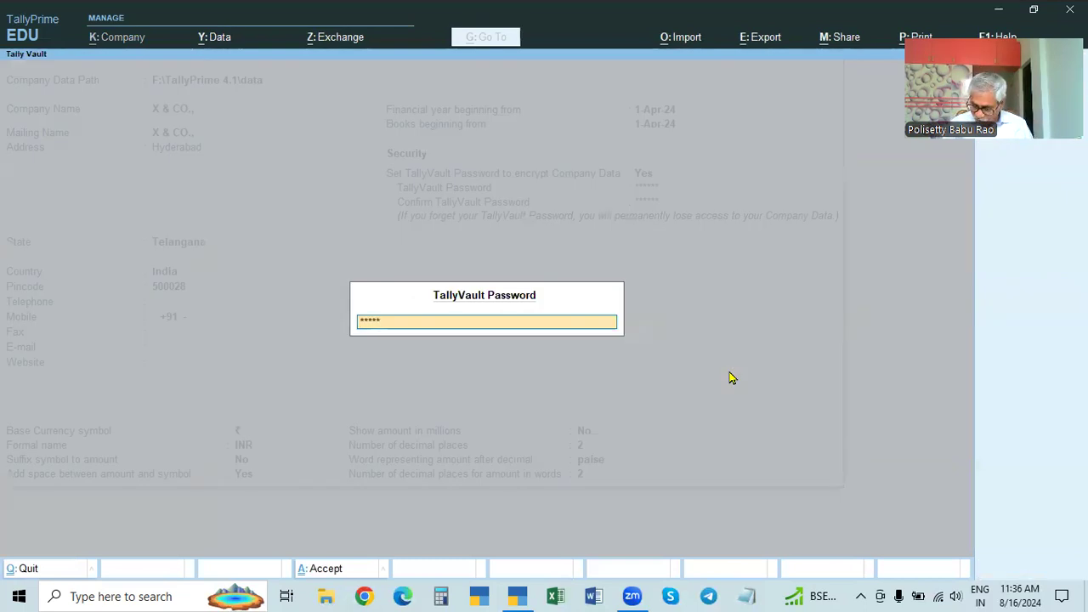
key(Return)
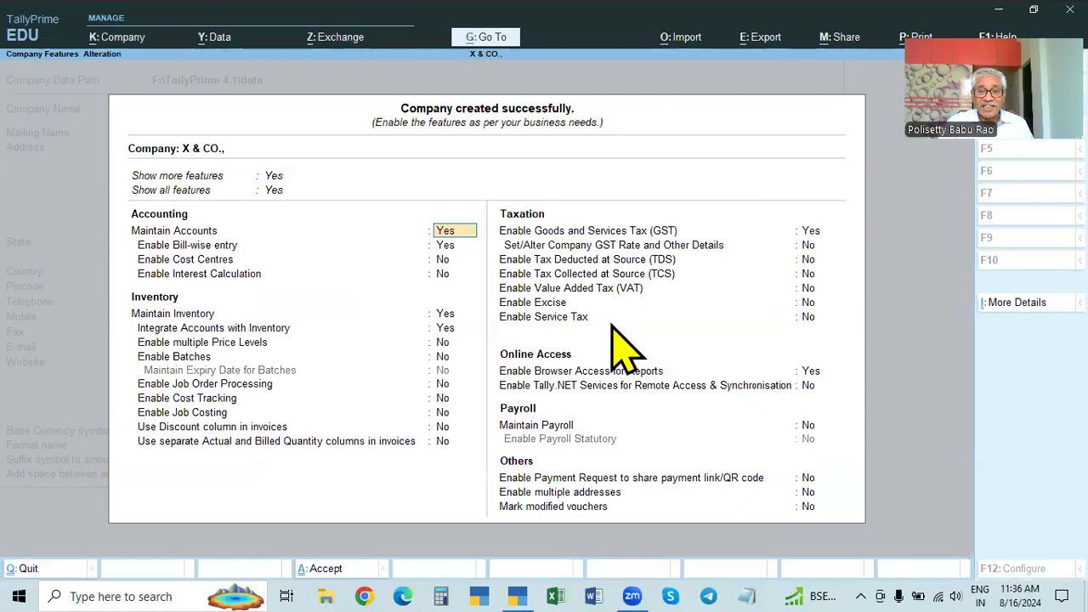
click(808, 238)
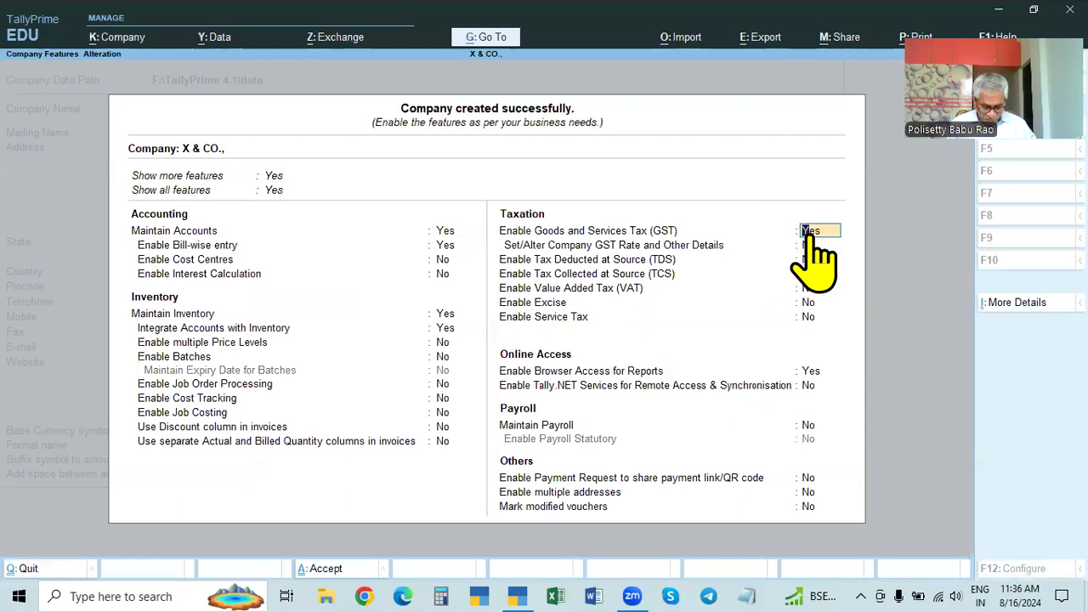
text(n)
key(Return)
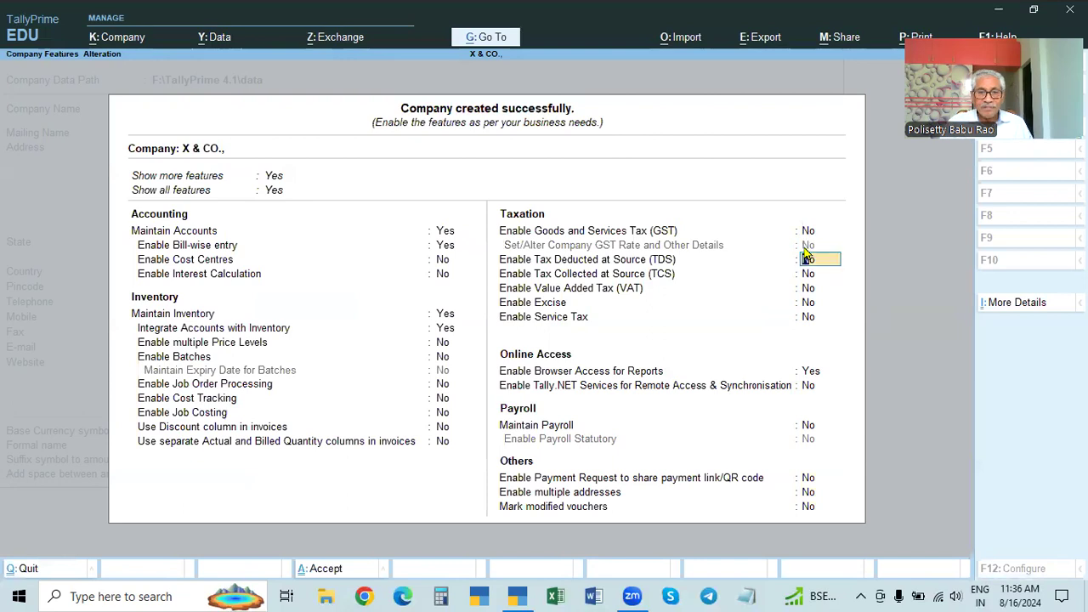
click(809, 372)
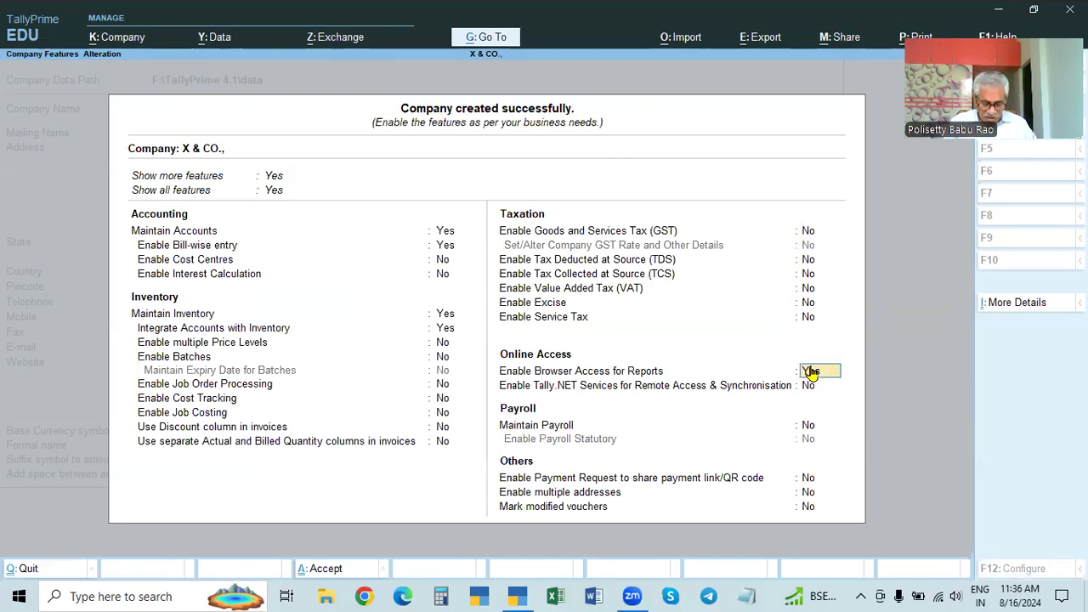
text(n)
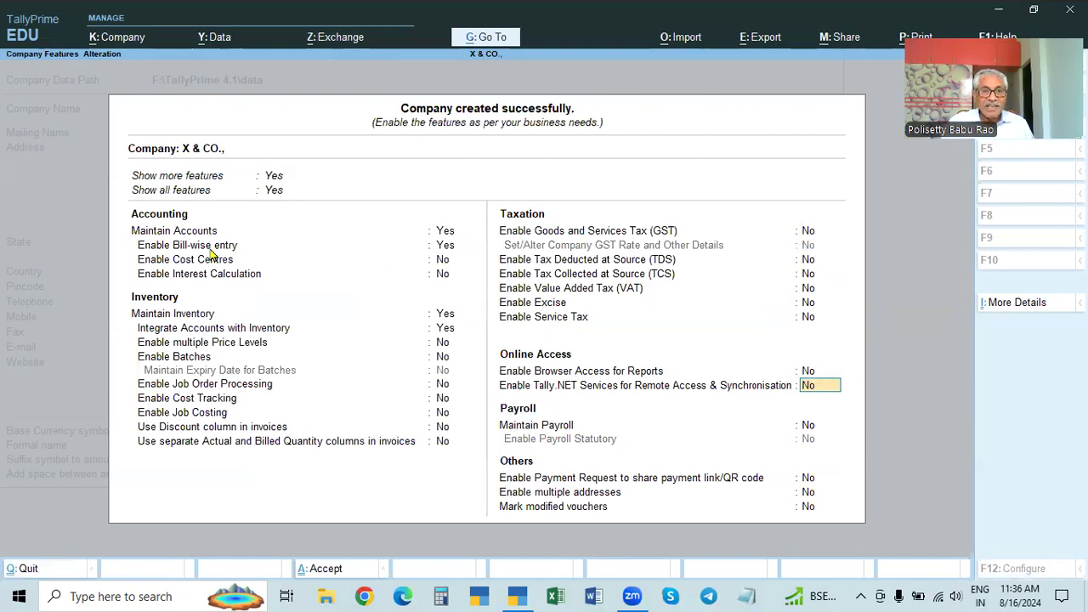
click(464, 248)
text(n)
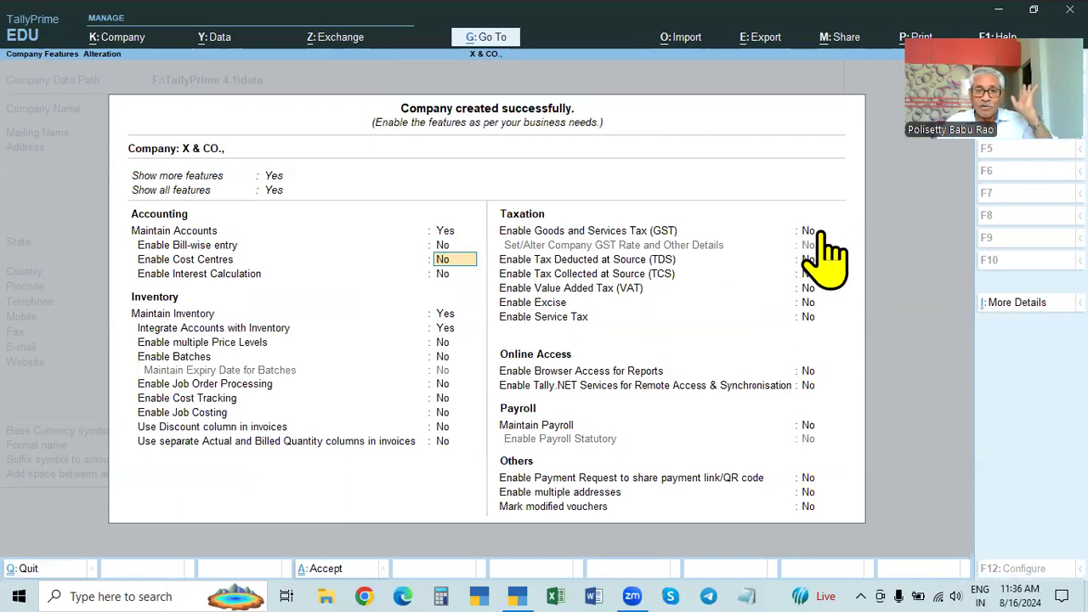
key(ctrl+a)
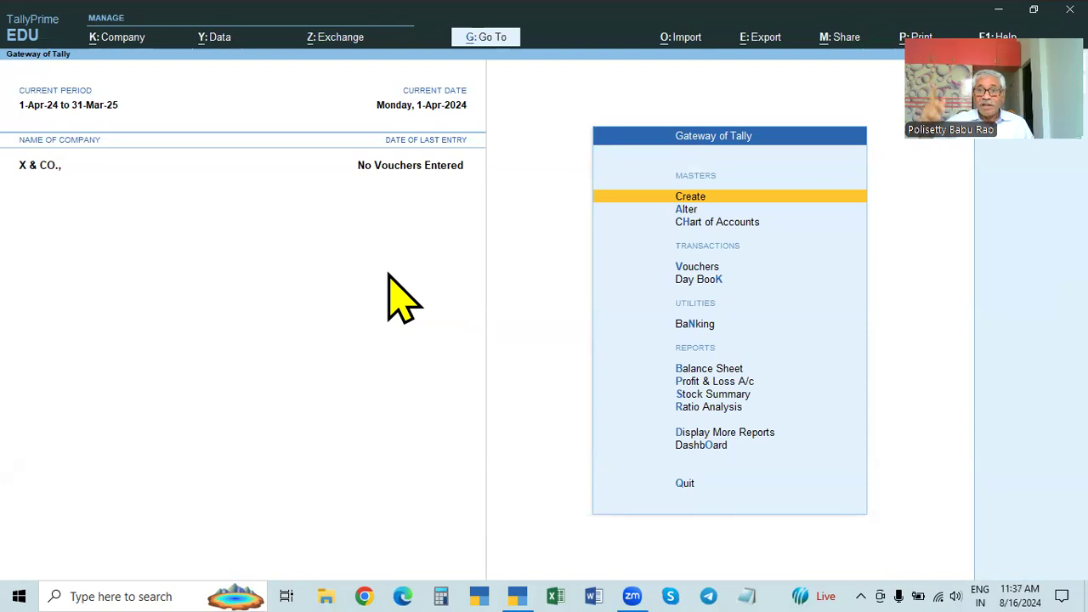
key(ctrl)
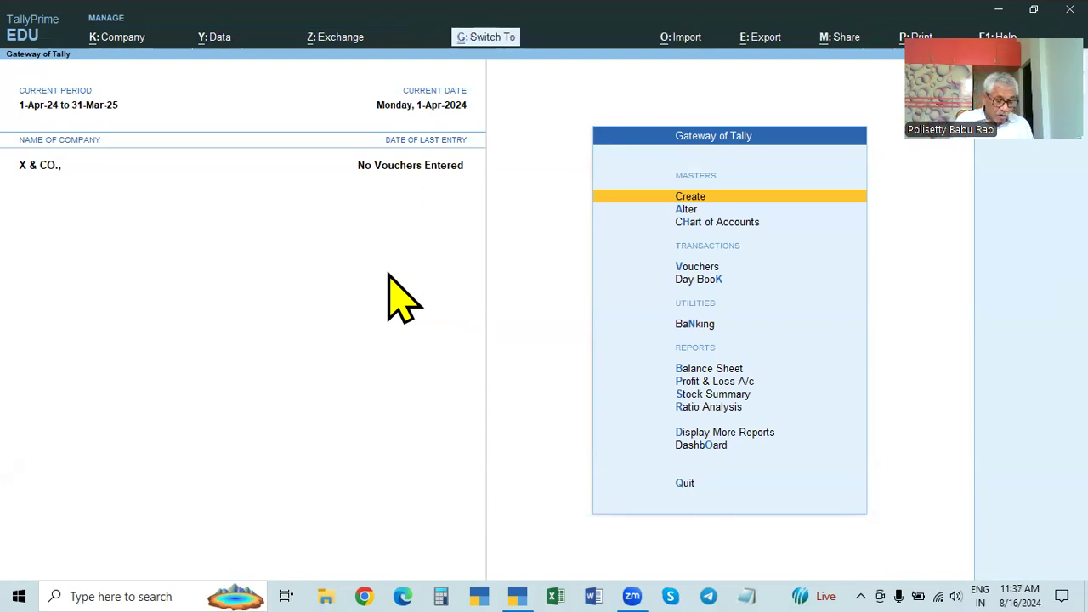
key(ctrl+F3)
key(Return)
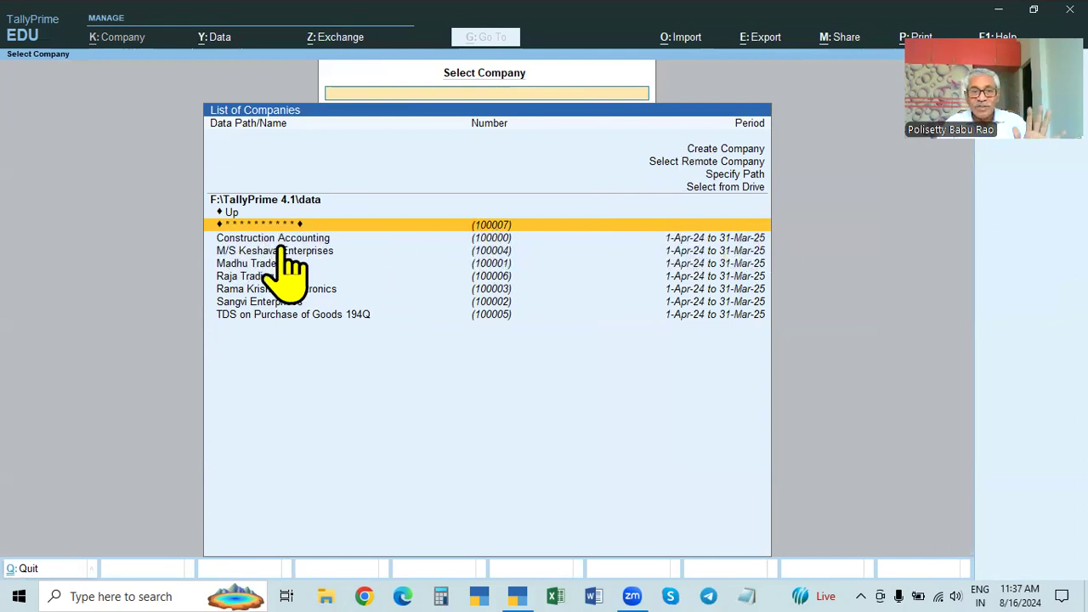
key(Escape)
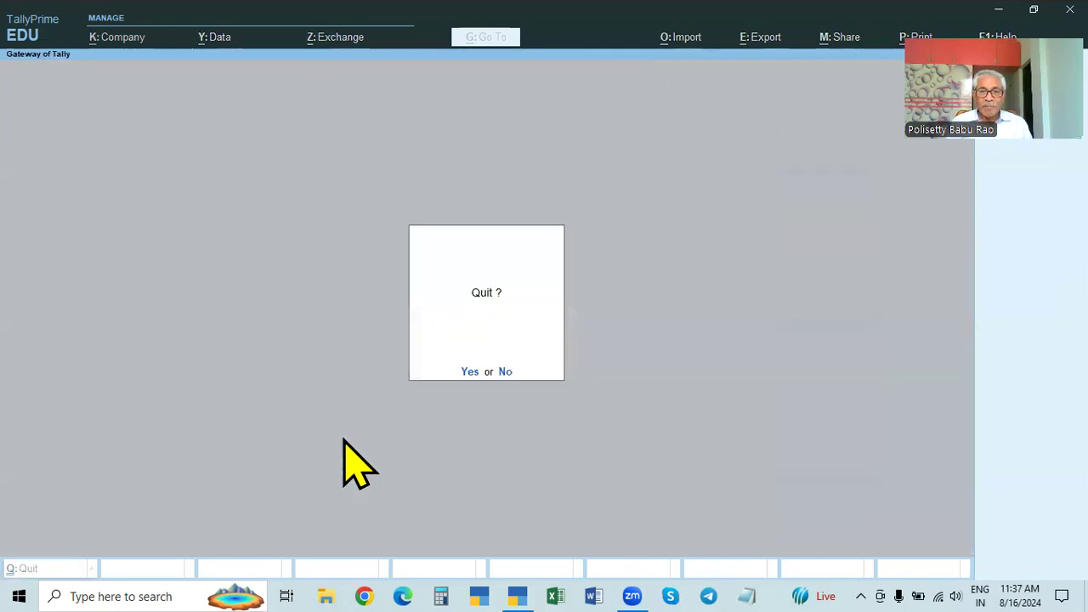
key(Return)
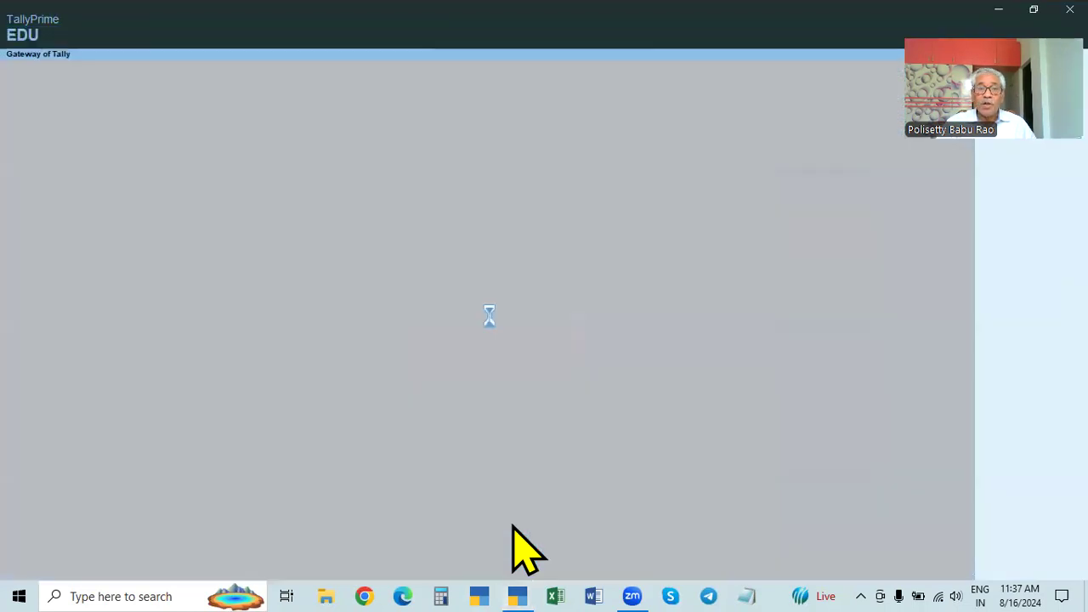
click(319, 355)
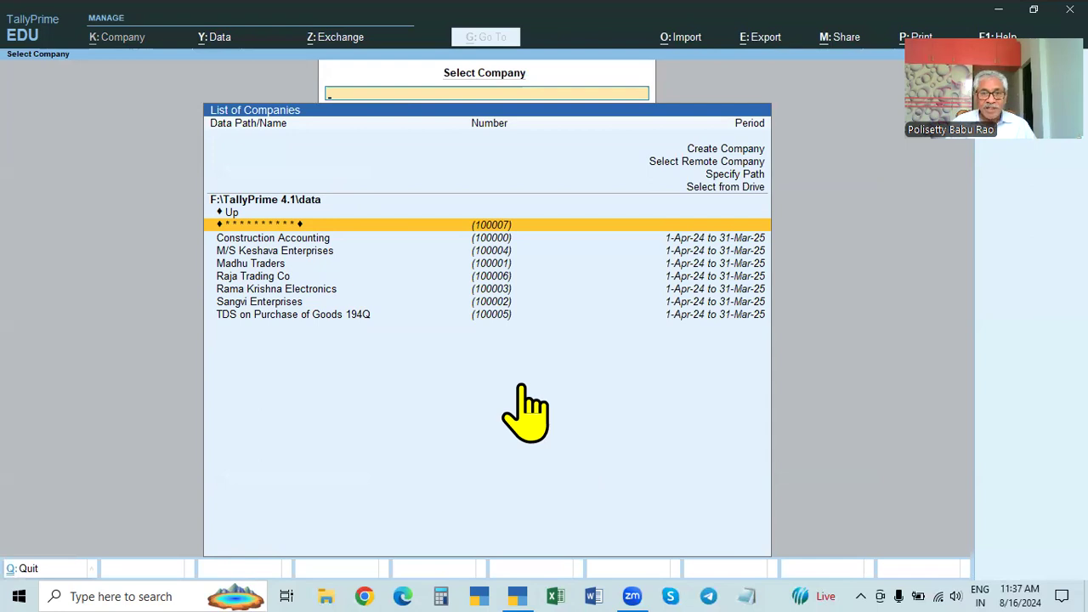
key(Return)
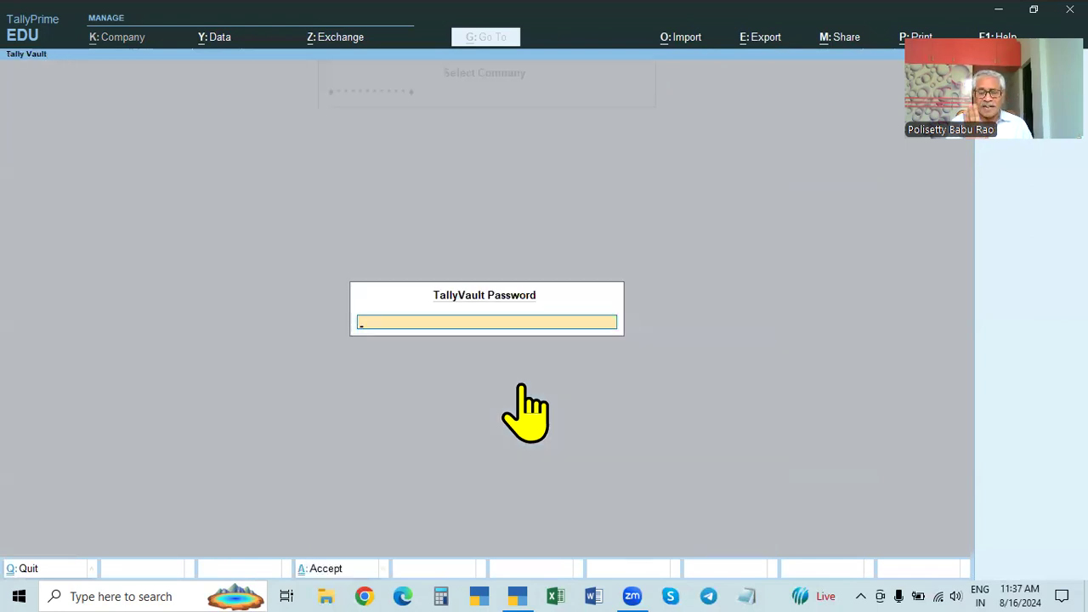
text(******)
key(Return)
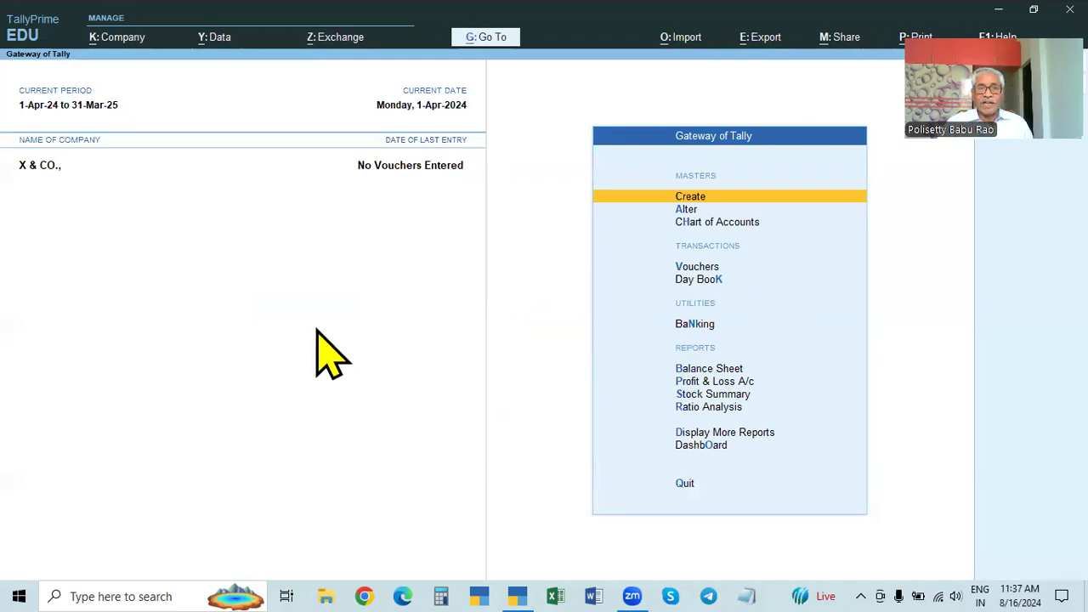
Step: Open X & CO. for alteration and switch TallyVault encryption to No in its configuration
click(106, 38)
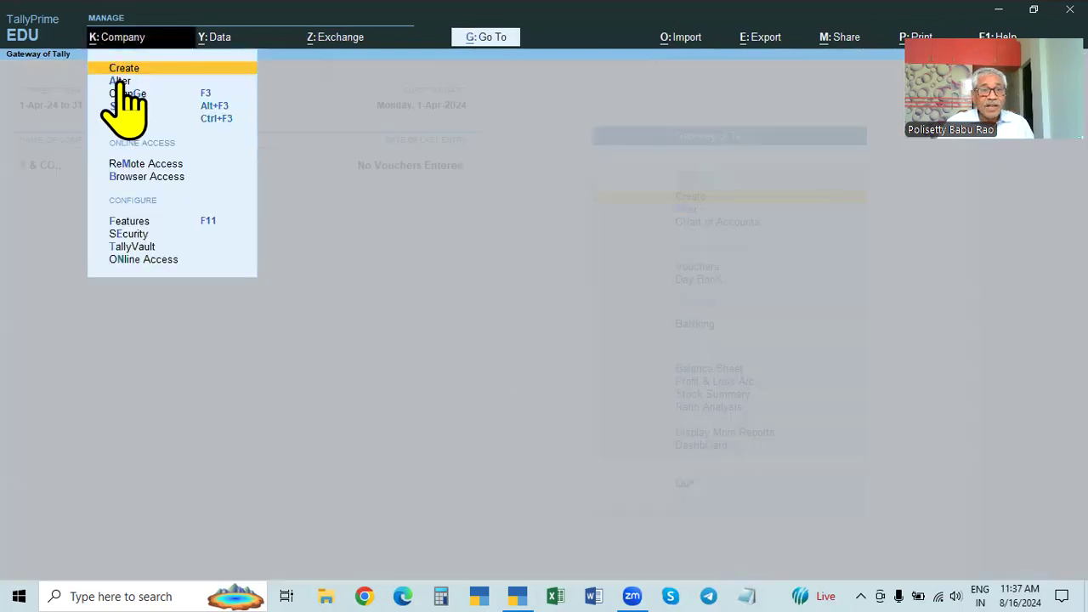
click(120, 82)
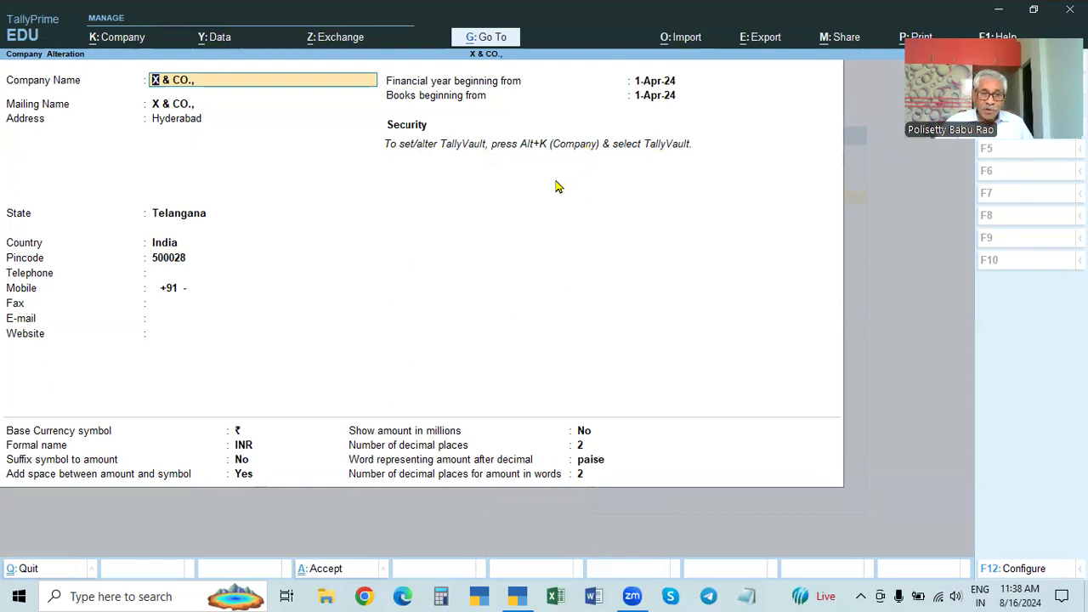
click(661, 96)
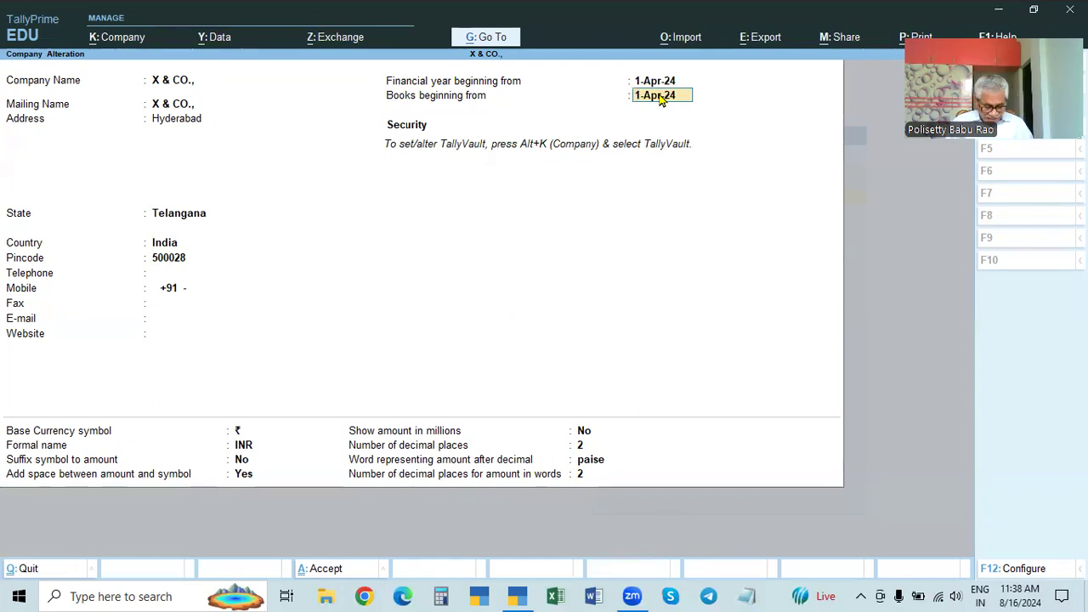
key(F12)
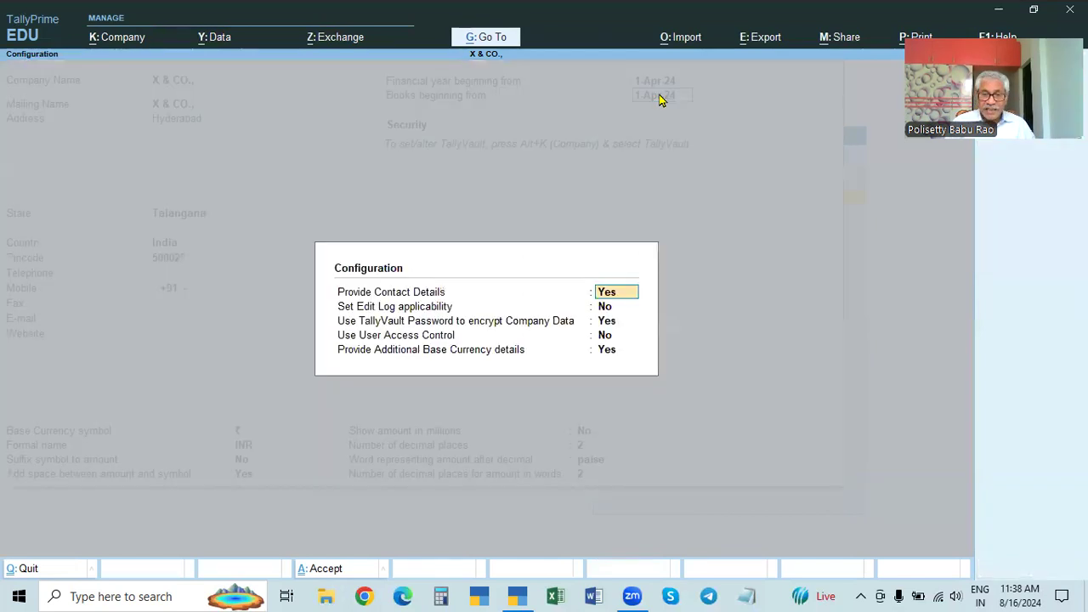
key(Return)
key(Return)
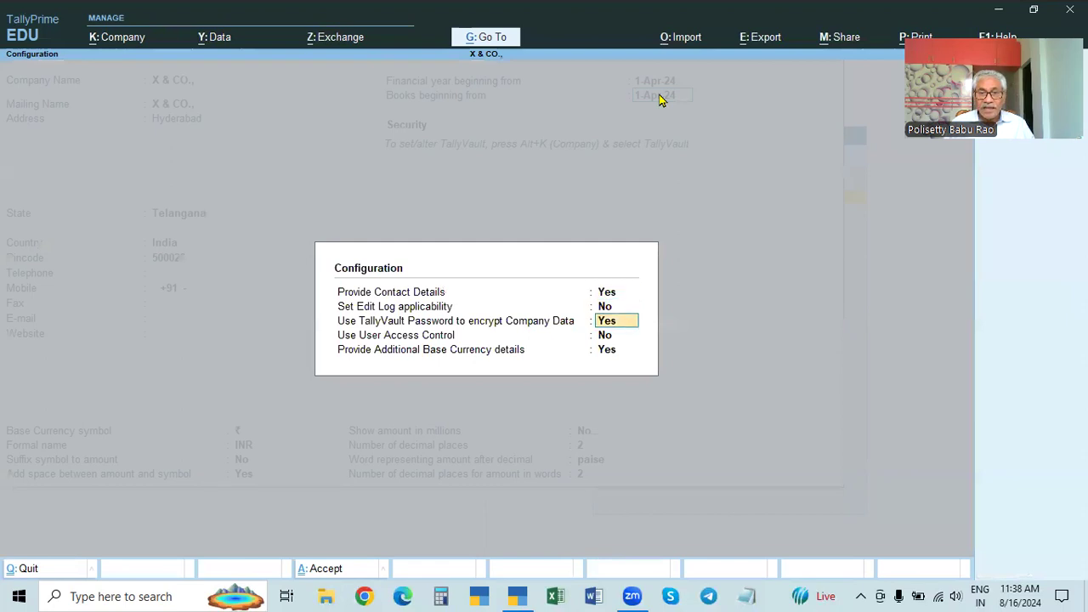
text(n)
key(Return)
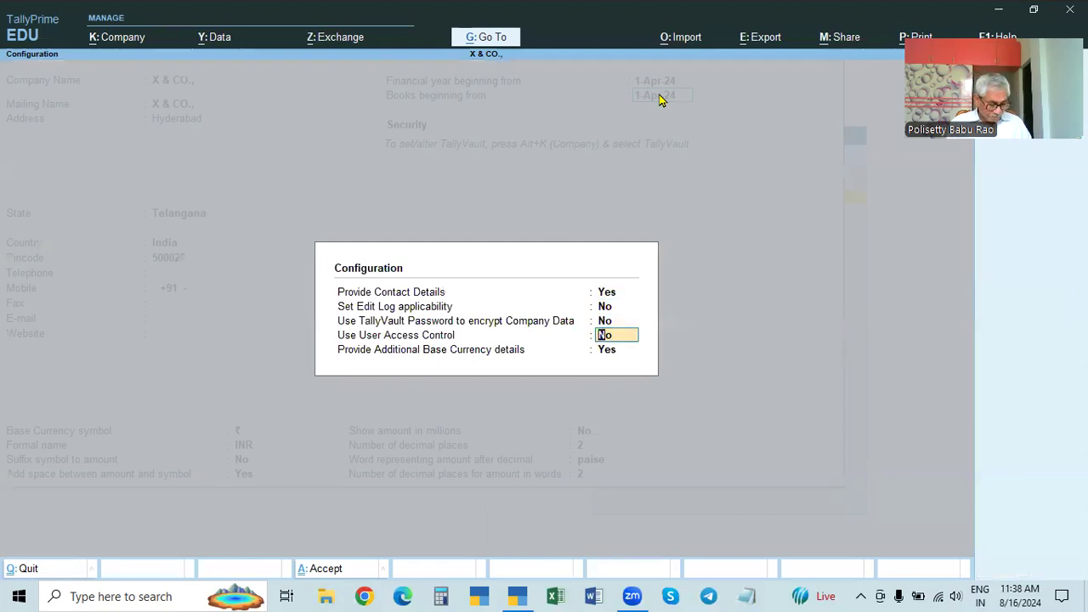
key(Return)
key(Return)
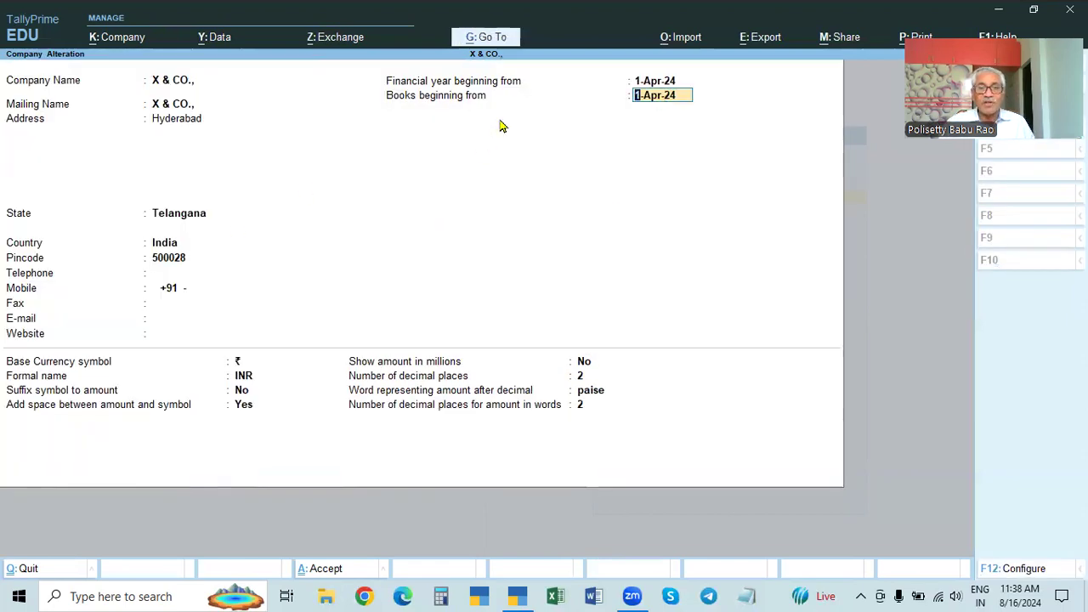
Step: Set Additional Base Currency details to No and save X & CO.'s alteration
key(F12)
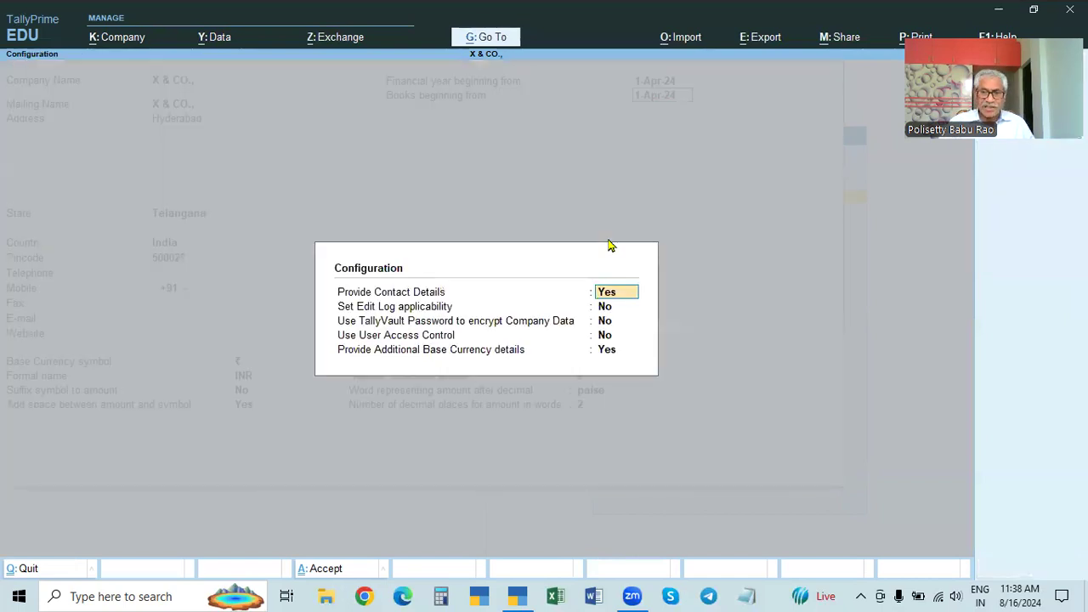
click(608, 351)
text(n)
key(Return)
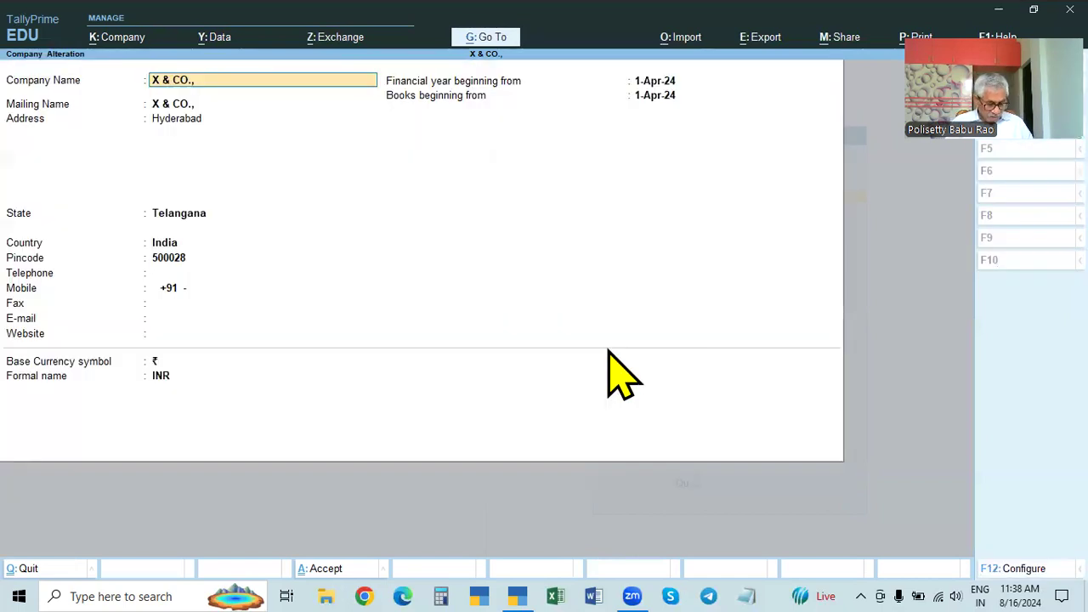
key(ctrl+a)
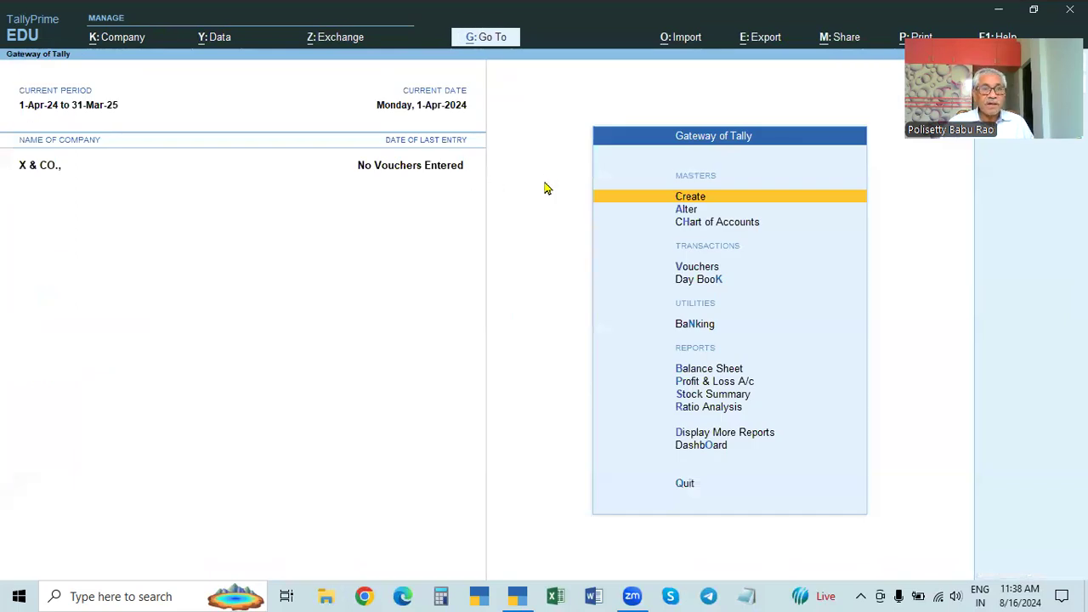
Step: Reopen X & CO.'s alteration form with its F12 configuration settings
click(113, 44)
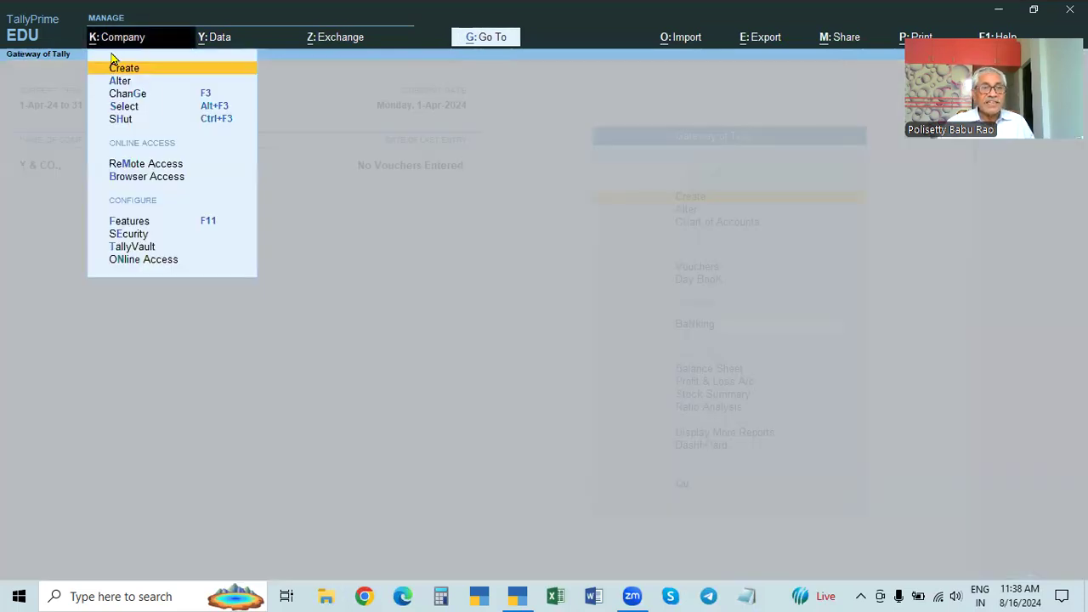
click(123, 82)
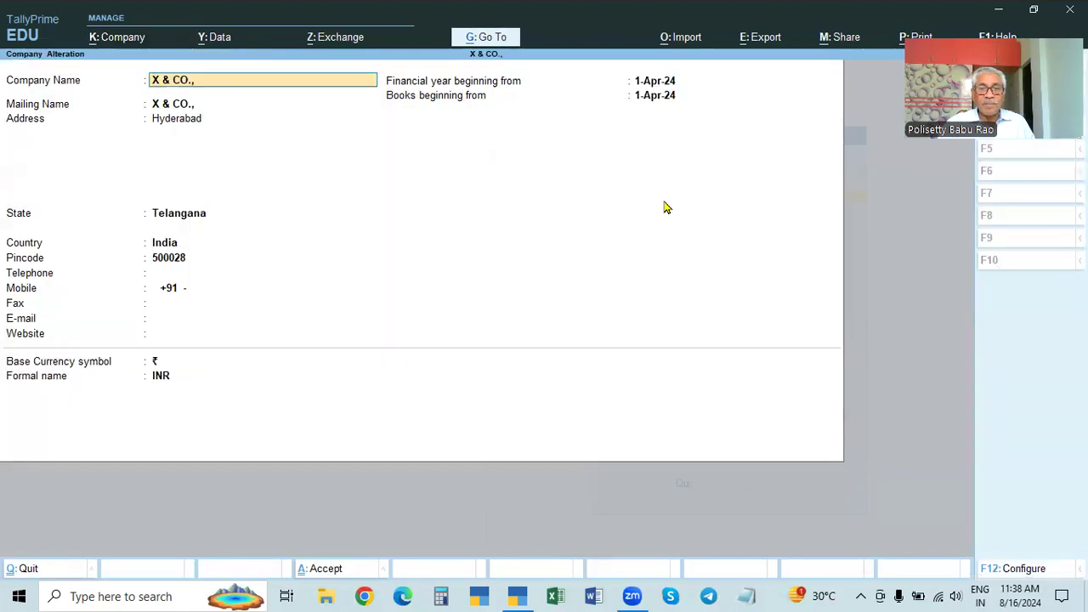
click(663, 98)
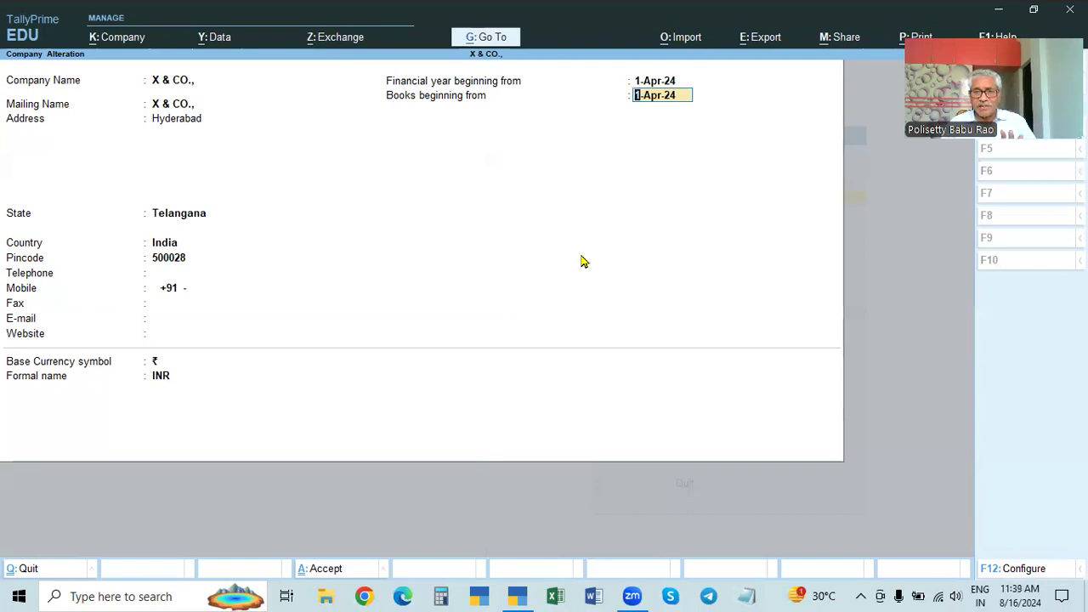
key(F12)
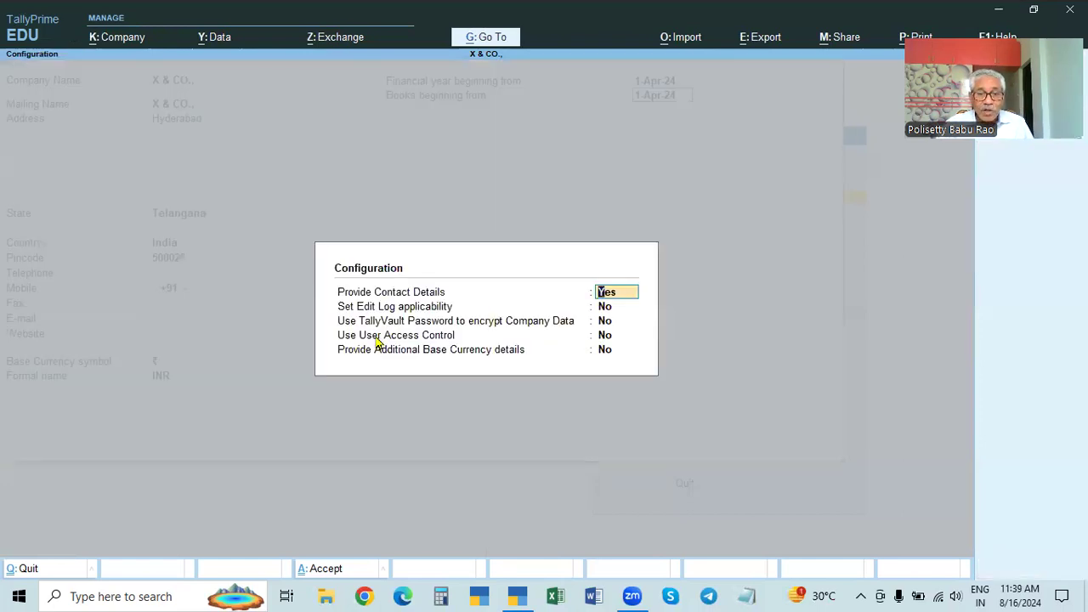
Step: Turn on Use User Access Control and set Control User Access to Company Data to Yes
click(604, 336)
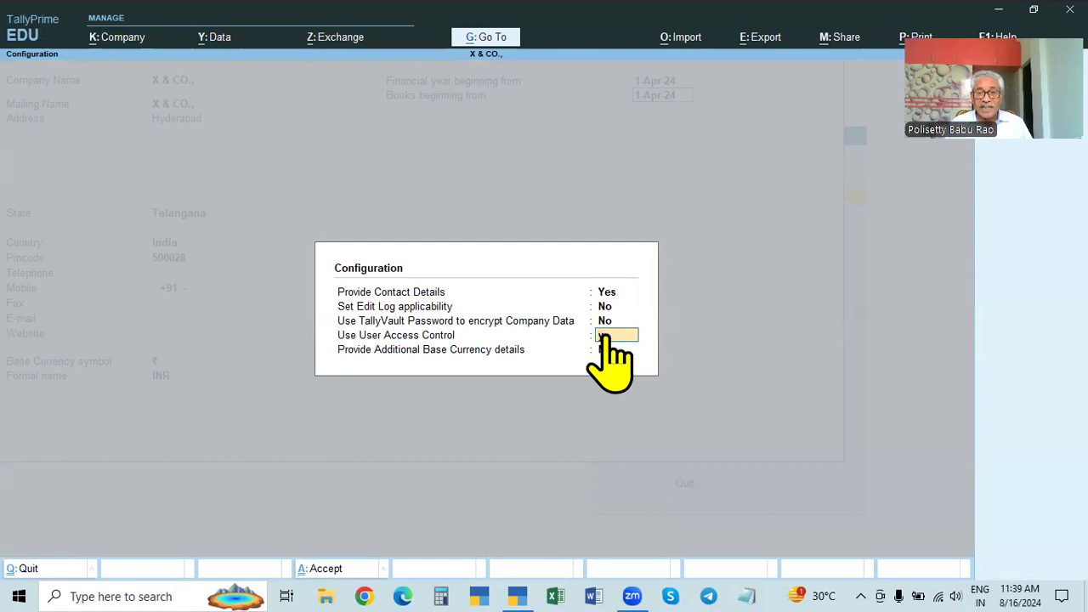
key(Return)
key(Return)
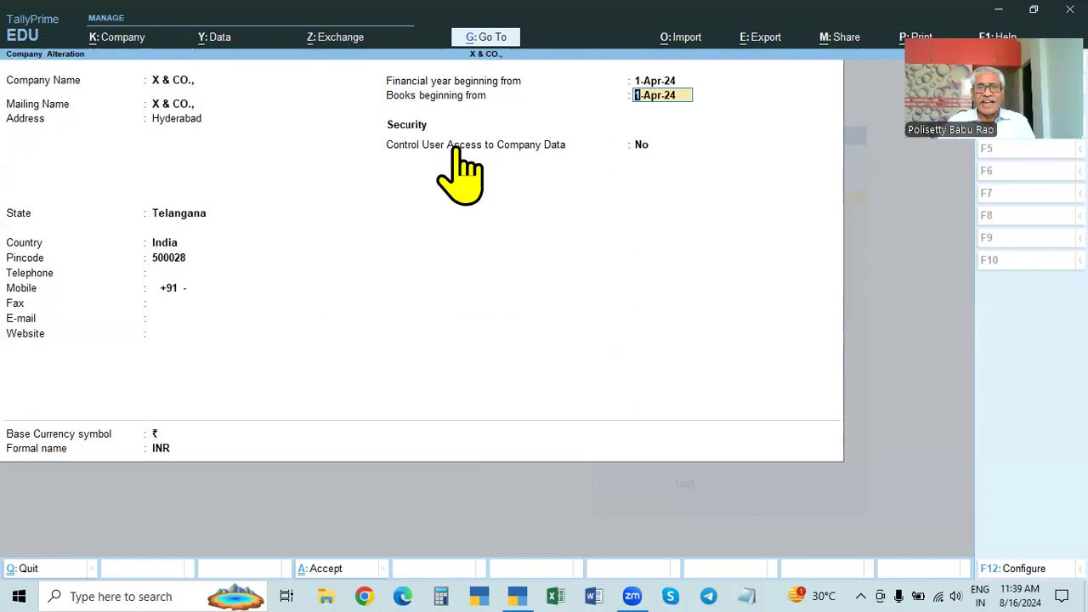
click(639, 145)
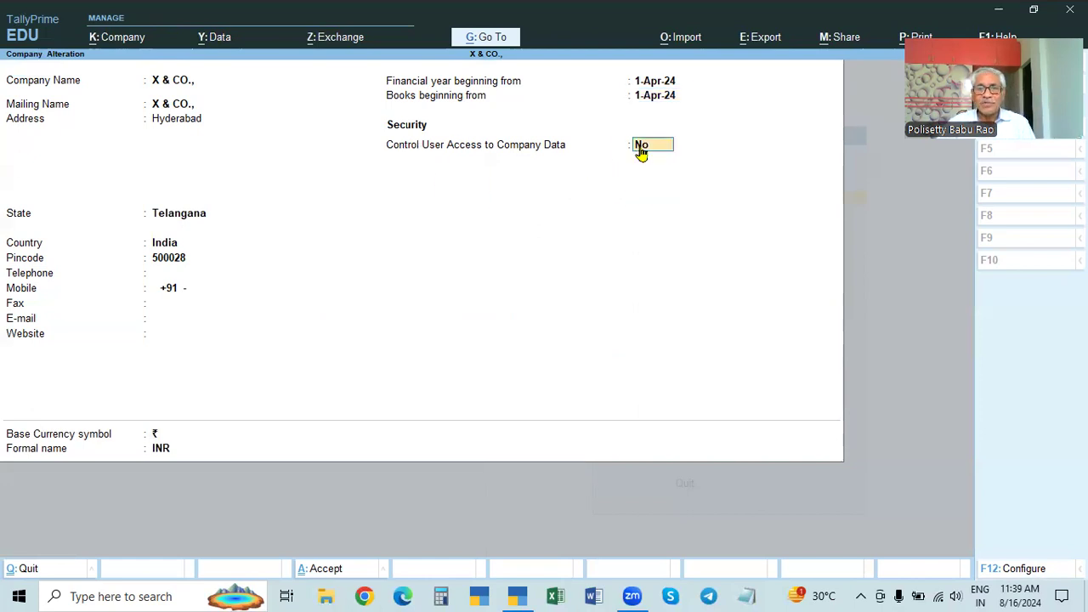
text(Y)
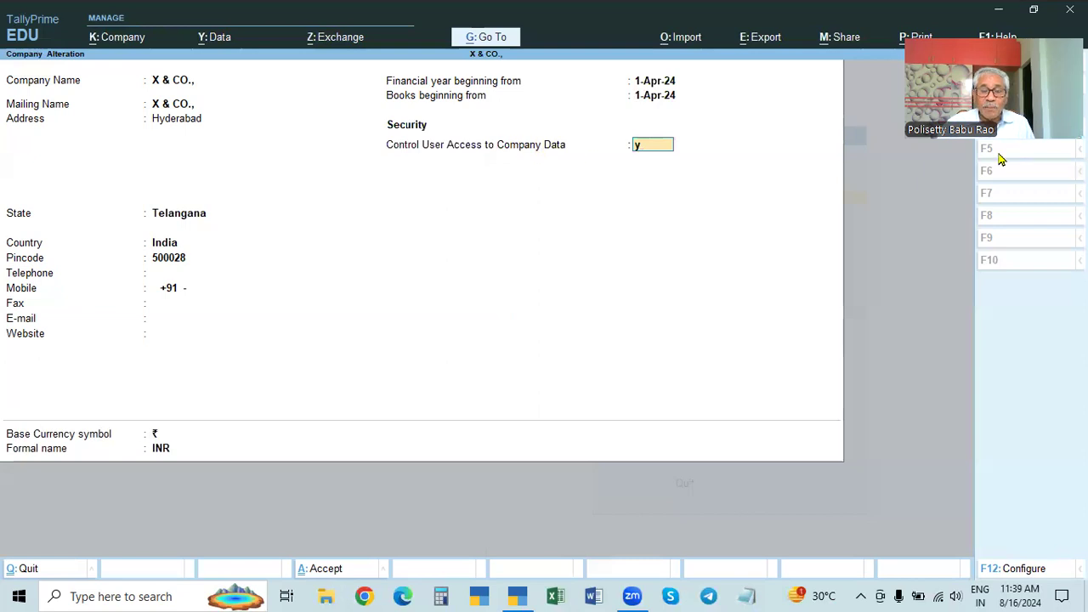
key(Return)
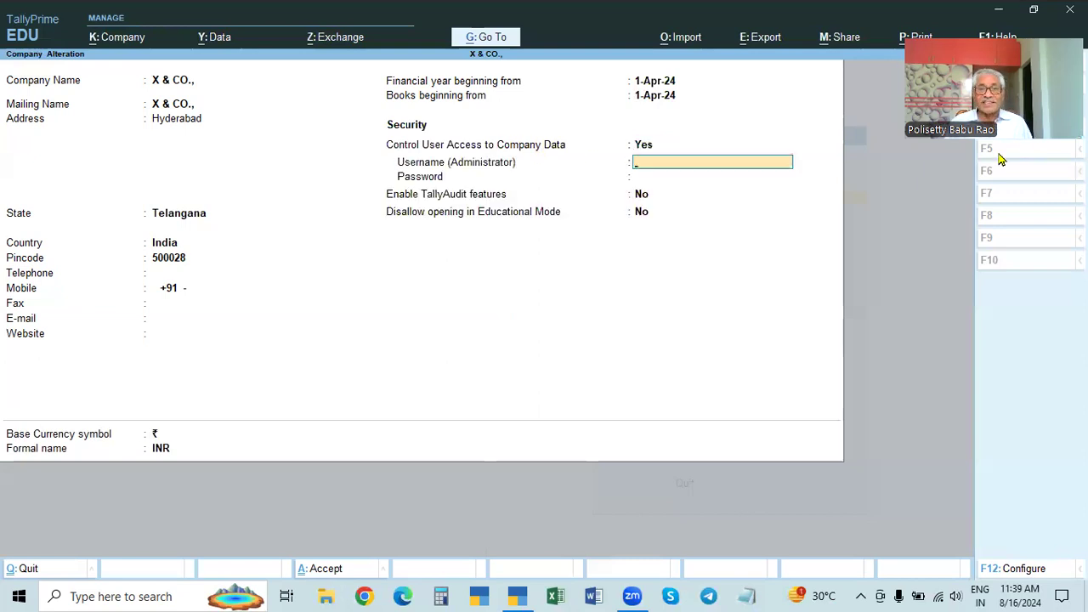
Step: Enter the administrator username, set and confirm the password, and accept X & CO.'s alteration
text(admin)
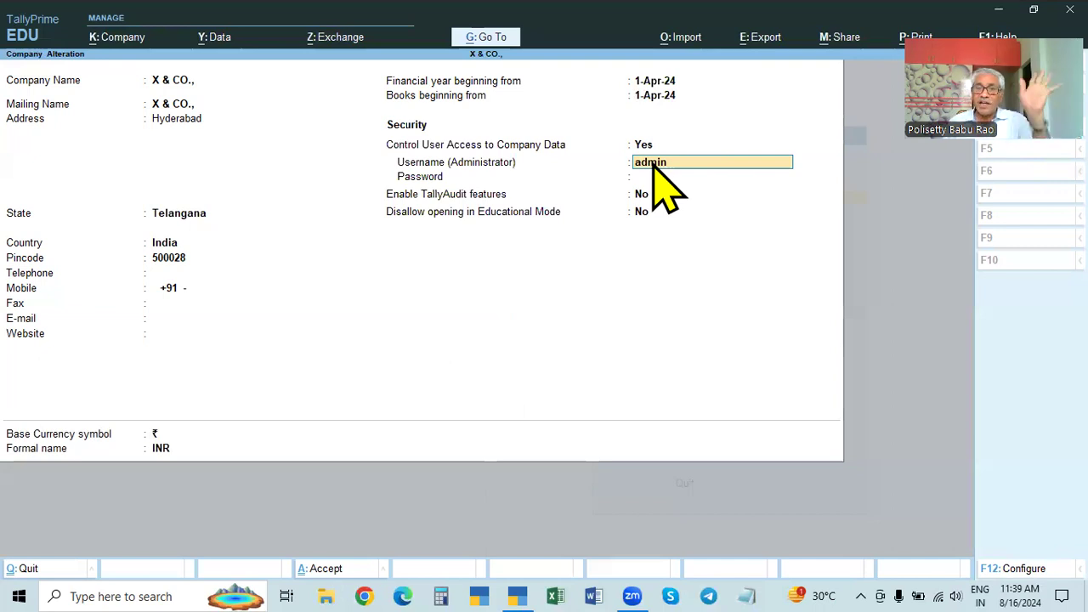
key(Return)
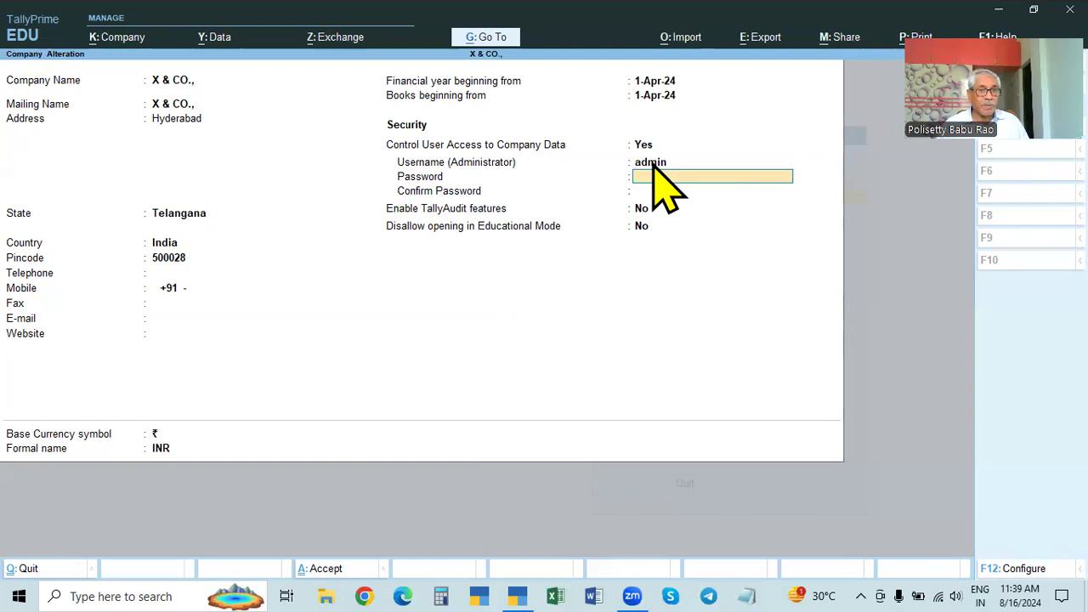
text(**)
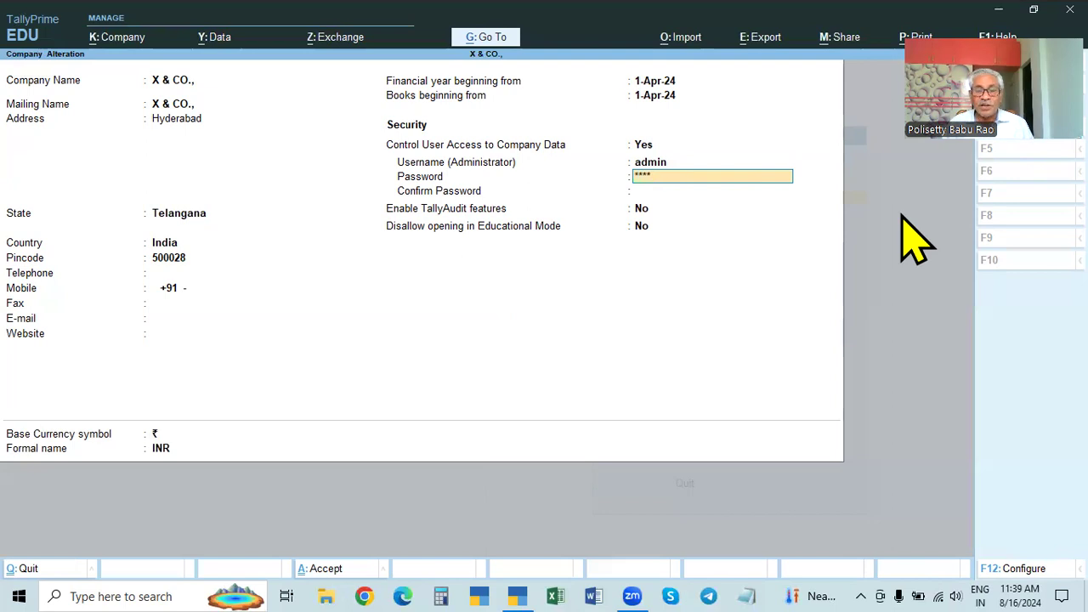
key(Return)
text(****)
key(Return)
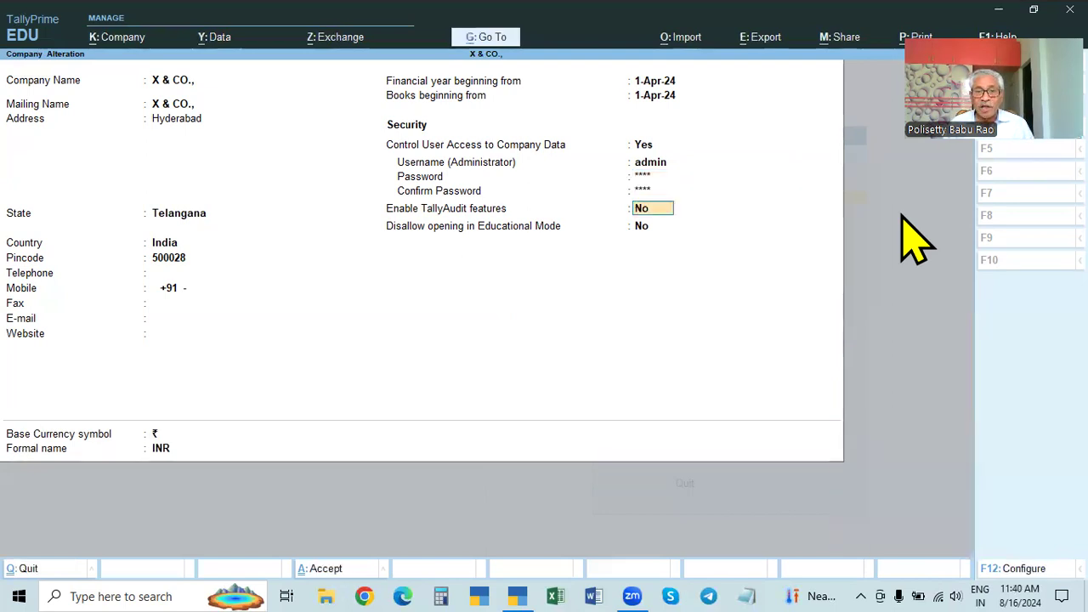
key(Up)
key(Up)
key(Down)
key(Down)
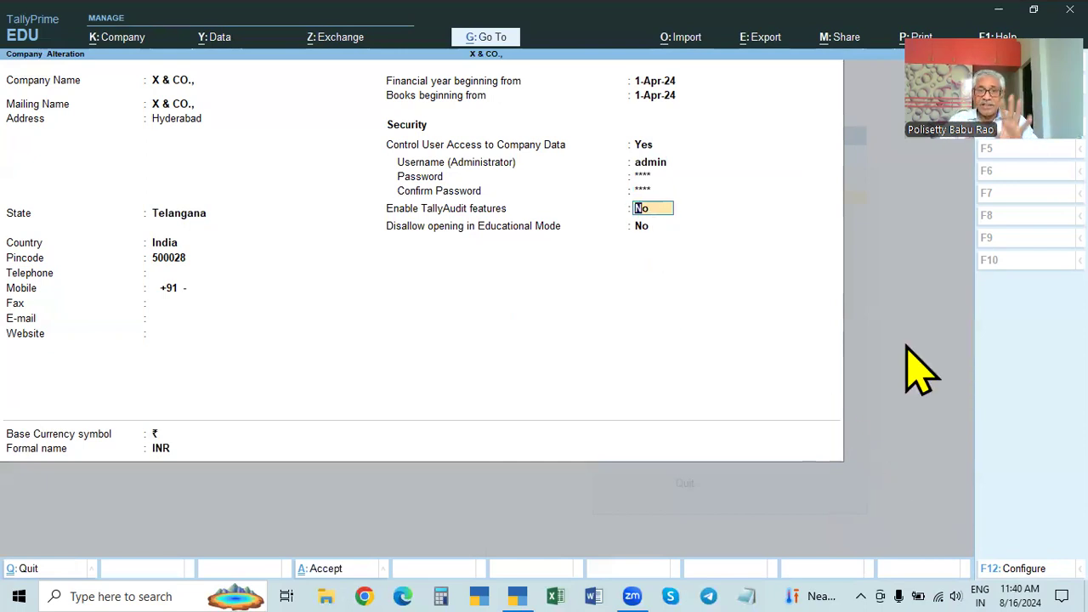
key(Return)
key(Return)
key(Return)
key(Return)
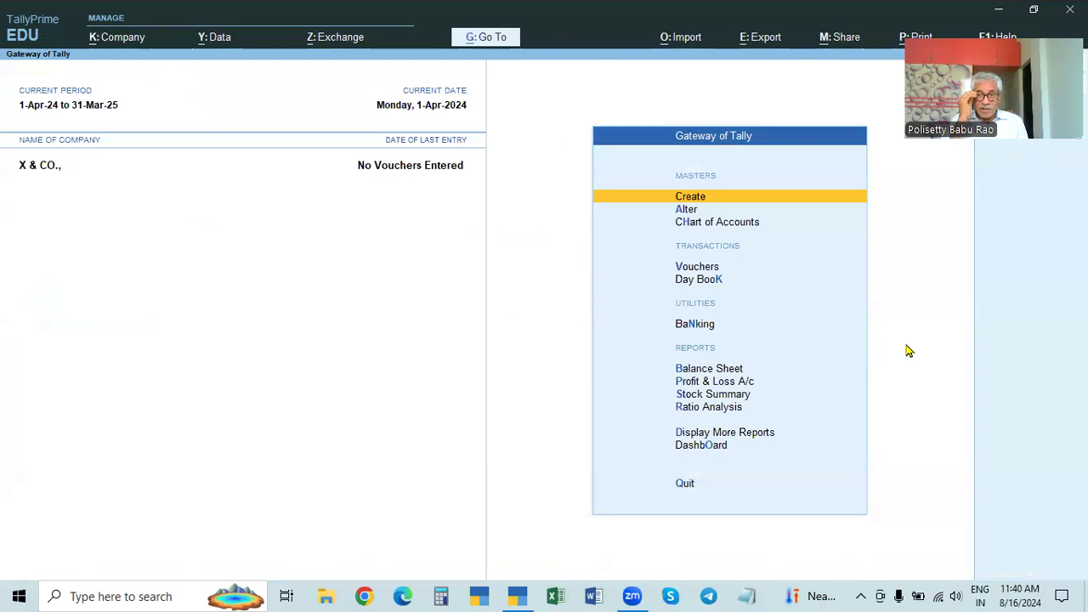
Step: Restart TallyPrime in educational mode and unlock the encrypted company with its TallyVault password
key(Escape)
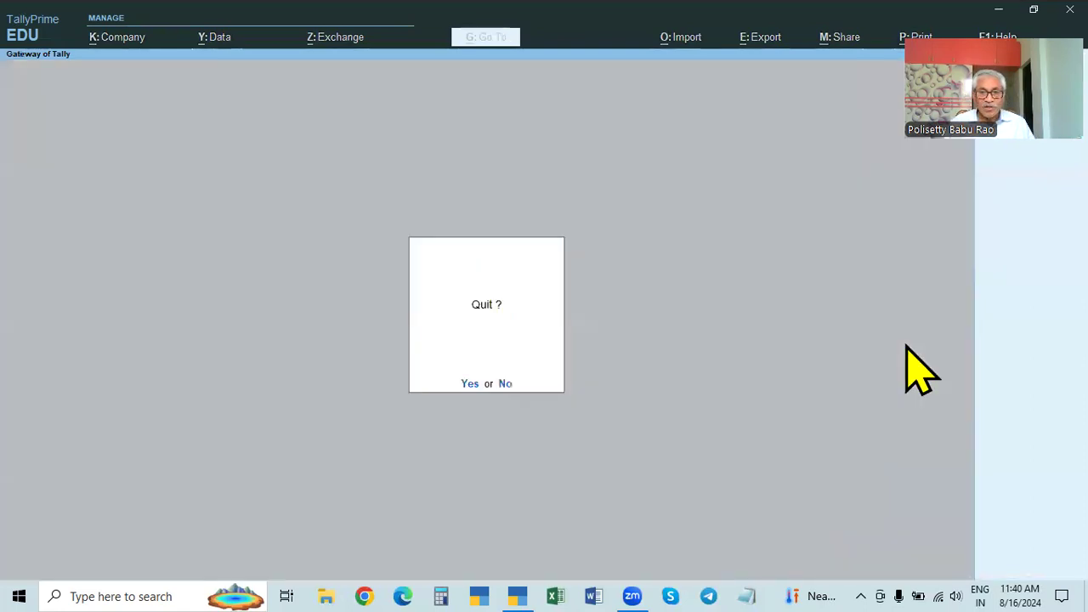
key(Return)
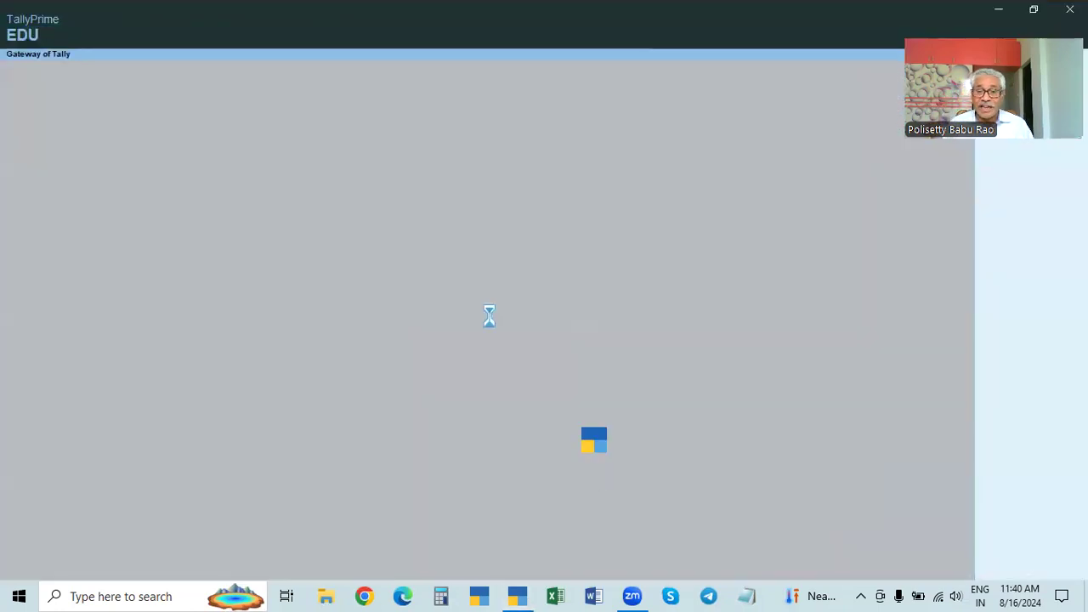
click(281, 348)
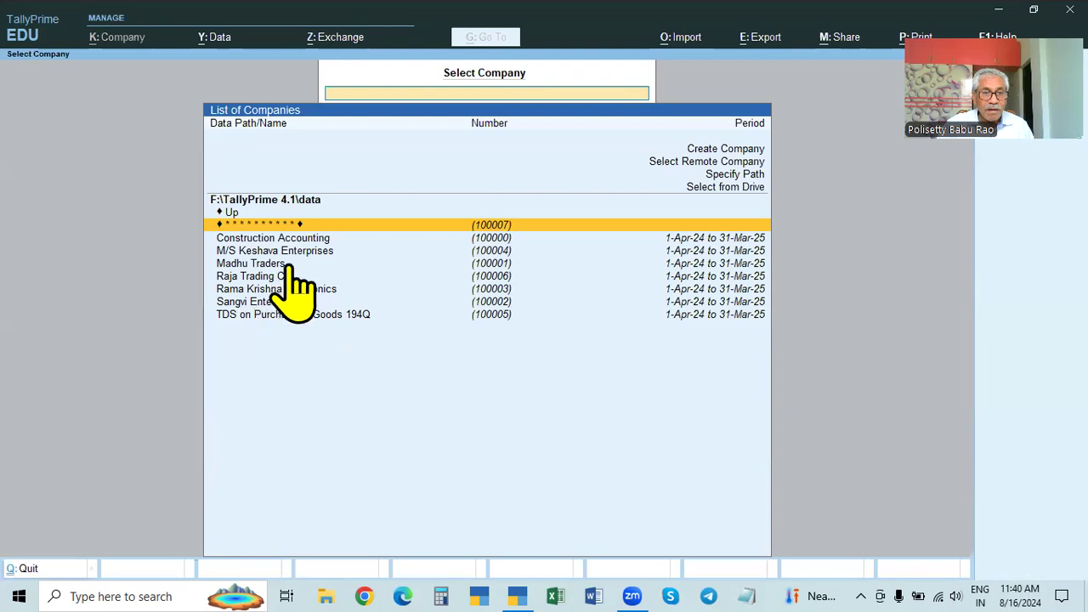
key(Return)
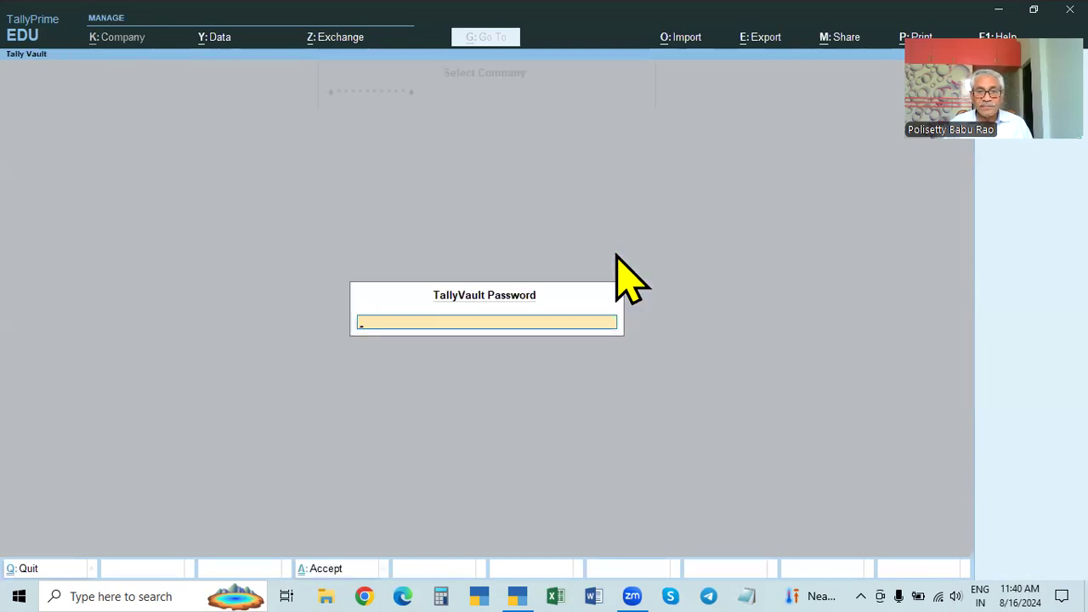
text(*****)
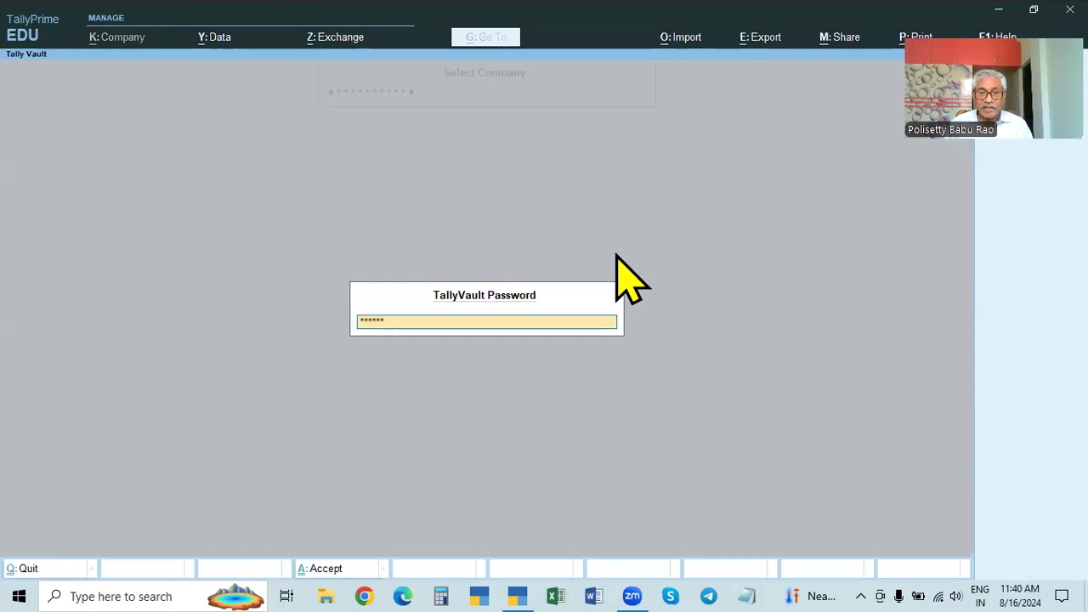
key(Return)
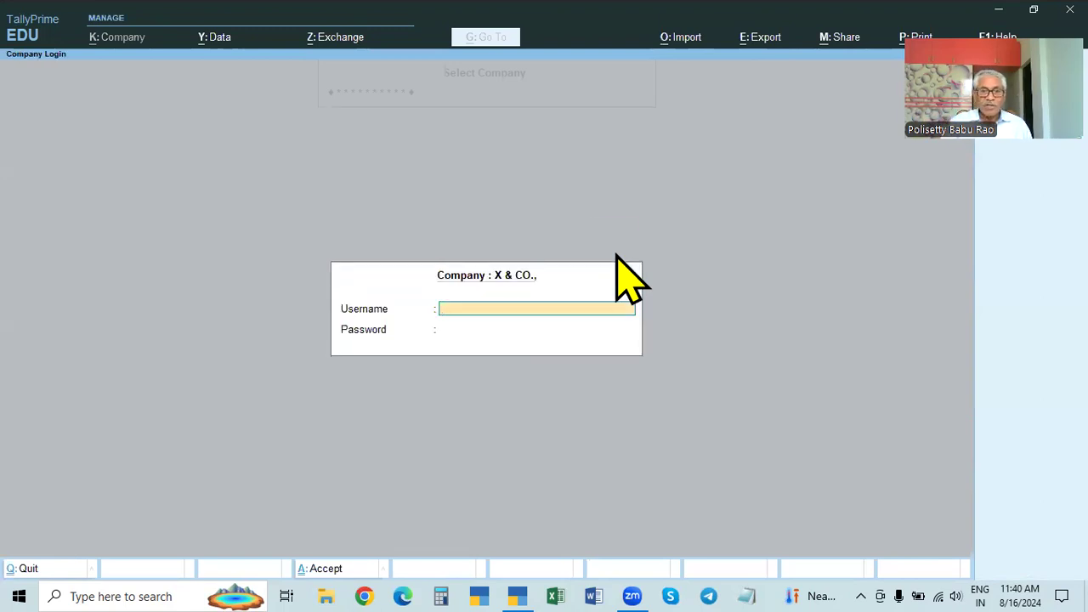
key(Escape)
Step: Start creating a new company named 'Y & Co' from the company list
key(Up)
key(Up)
key(Up)
key(Up)
key(Up)
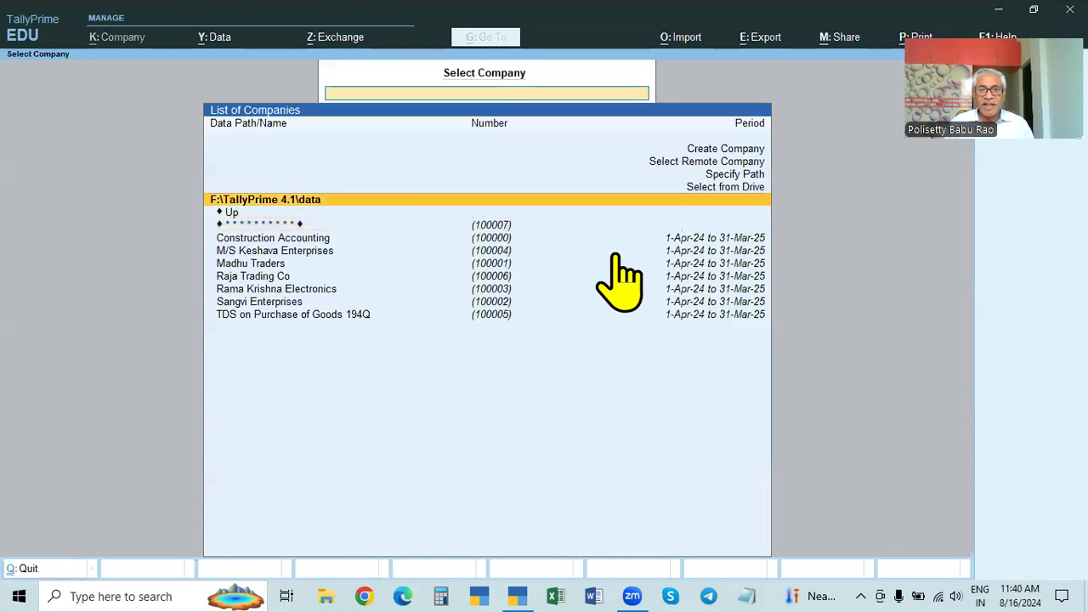
key(Down)
key(Down)
key(Down)
key(Down)
key(Up)
key(Up)
key(Up)
key(Up)
key(Up)
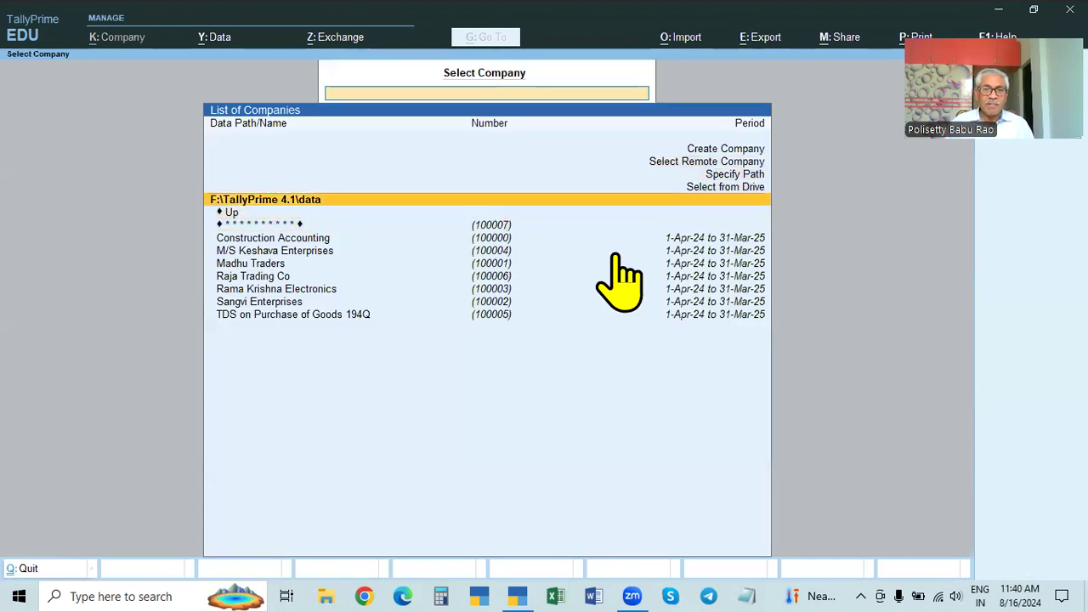
key(Return)
text(Y & Co.,)
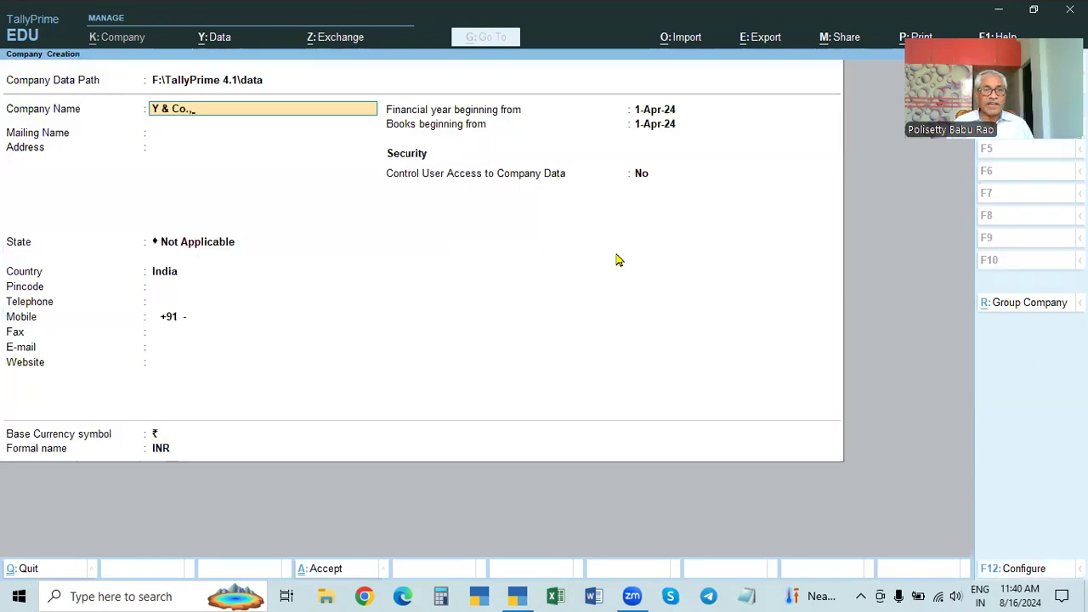
Step: Enter address Hyd, state Telangana and pincode 200069 for Y & Co
key(Return)
key(Return)
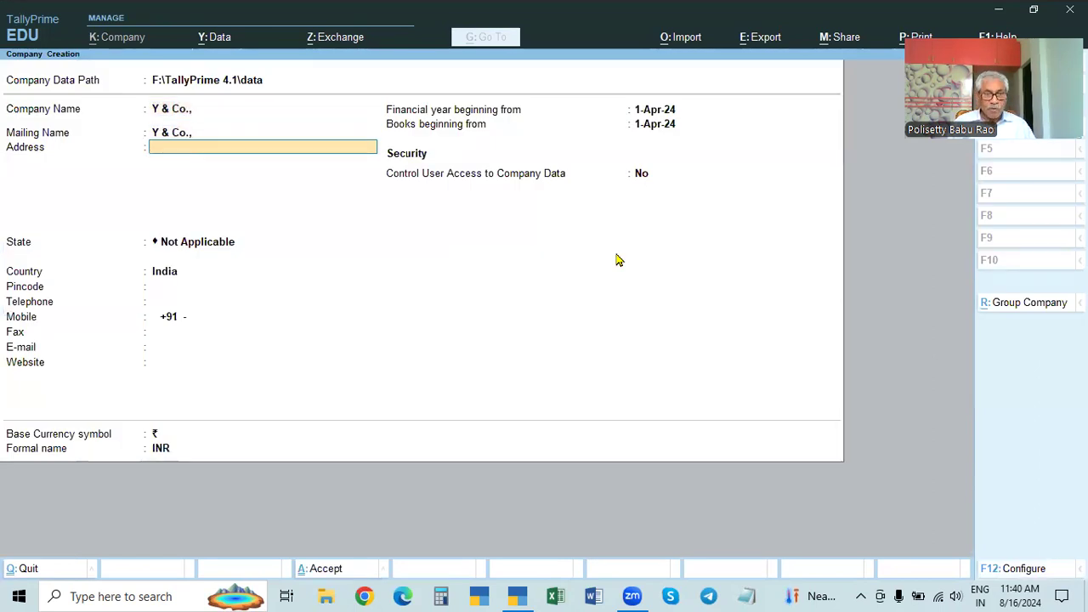
text(Hyd)
key(Return)
key(Return)
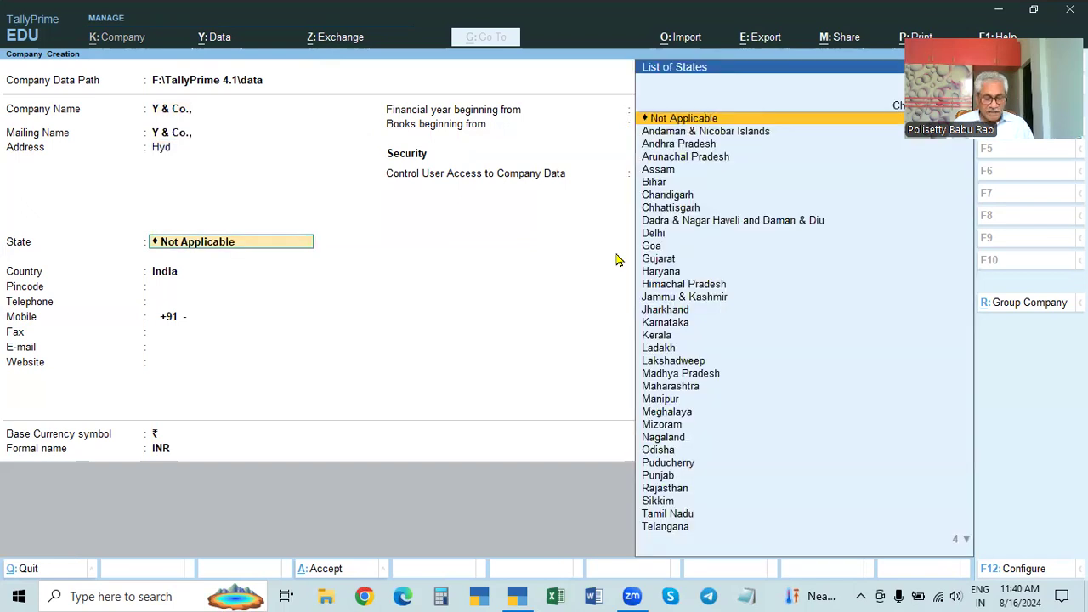
text(Tl)
key(Return)
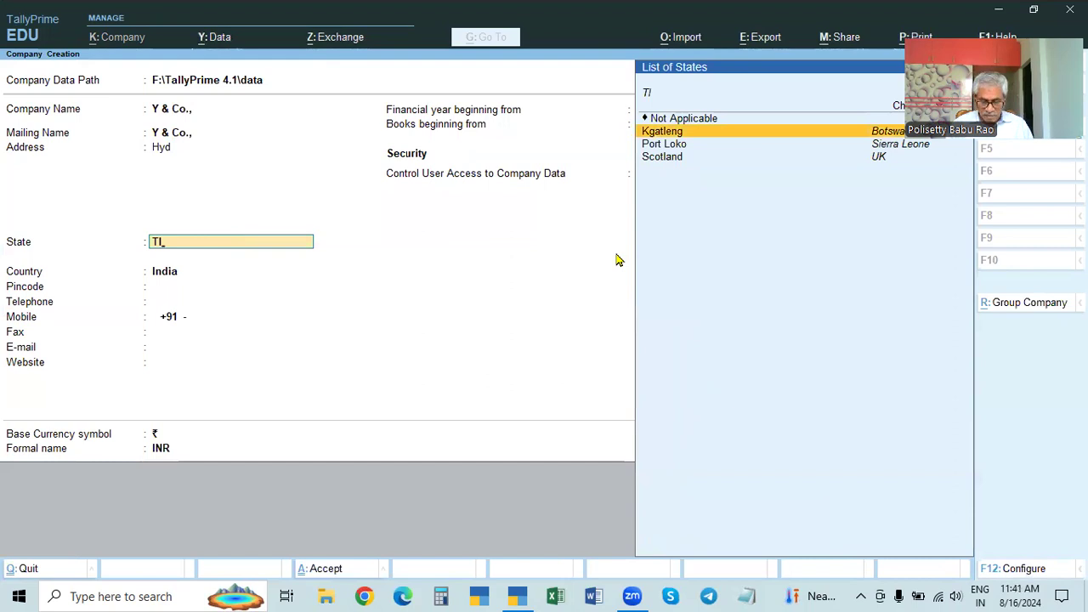
key(BackSpace)
text(tek)
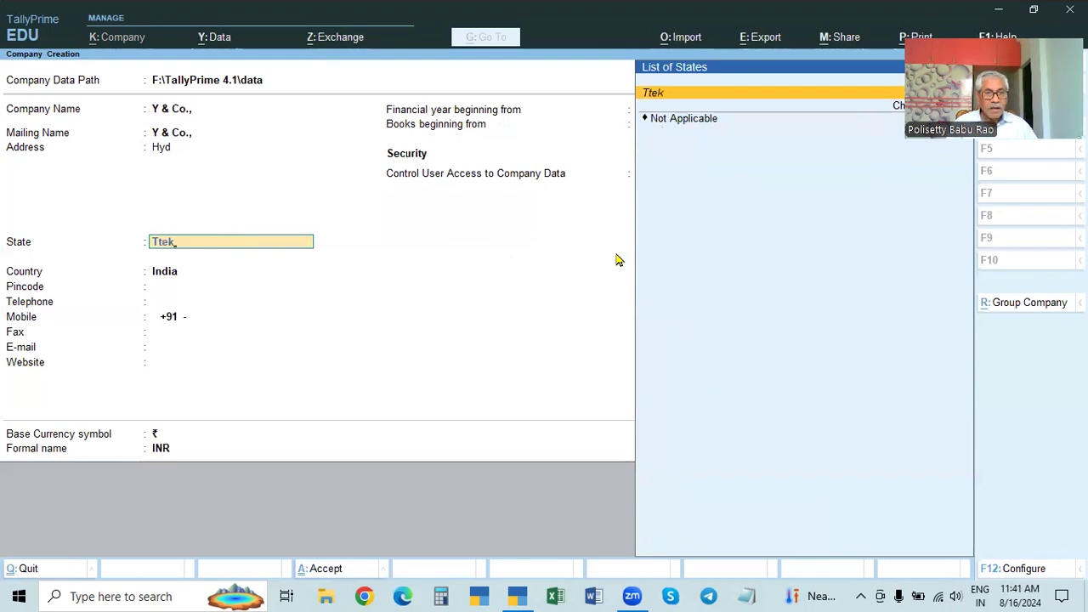
key(BackSpace)
key(BackSpace)
key(BackSpace)
text(el)
key(Return)
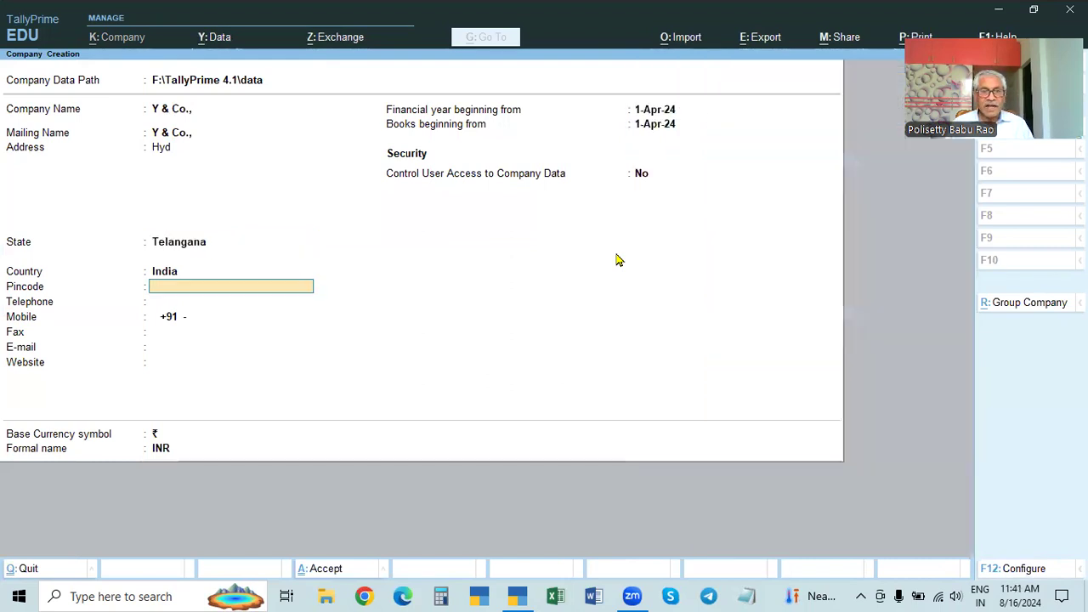
text(200069)
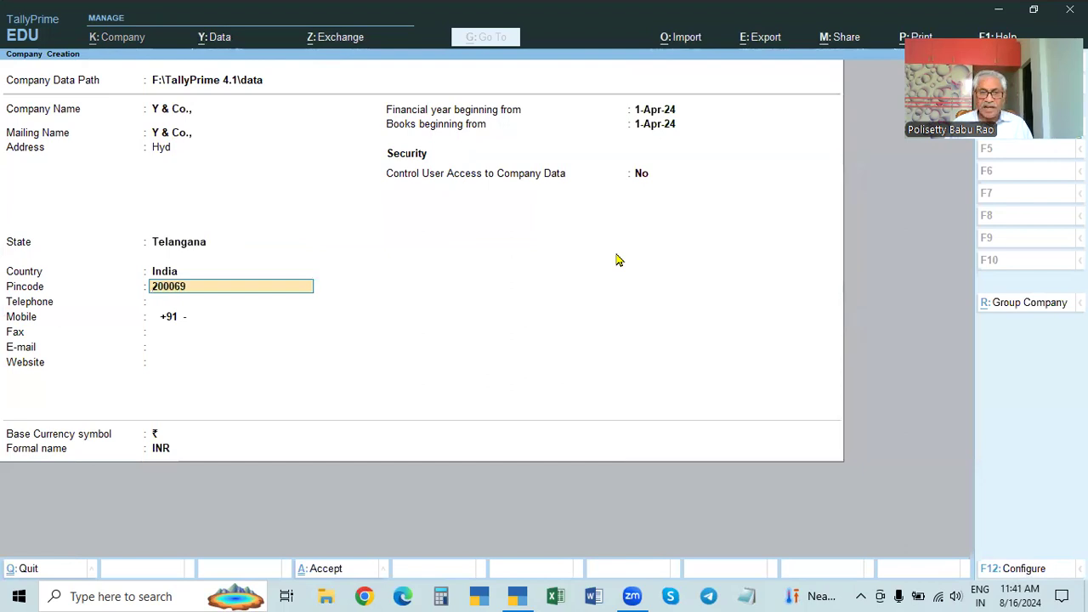
key(Return)
key(Return)
key(Return)
key(Return)
key(Return)
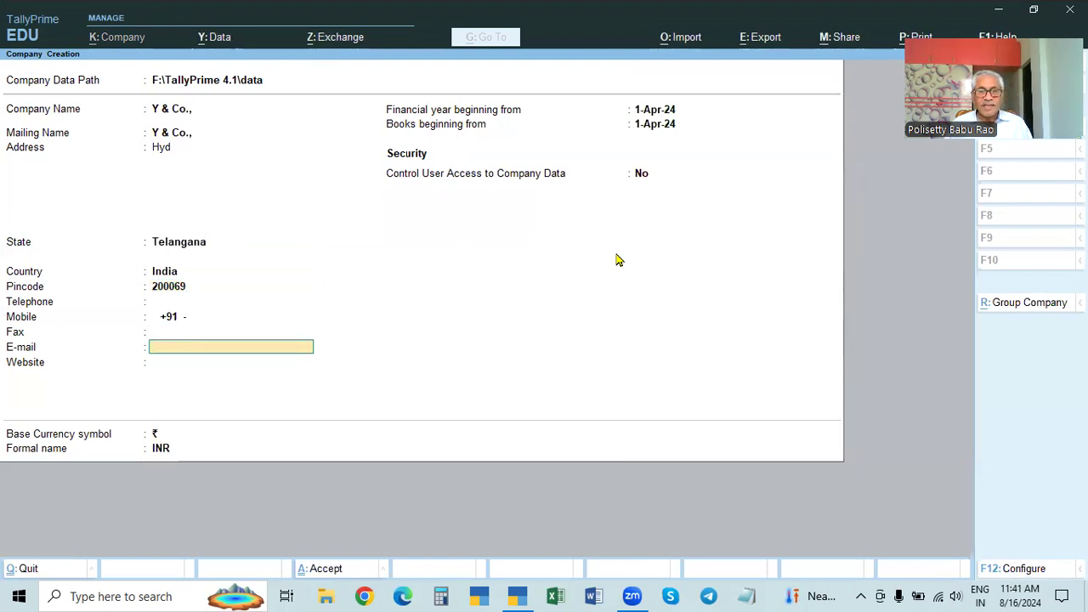
key(Return)
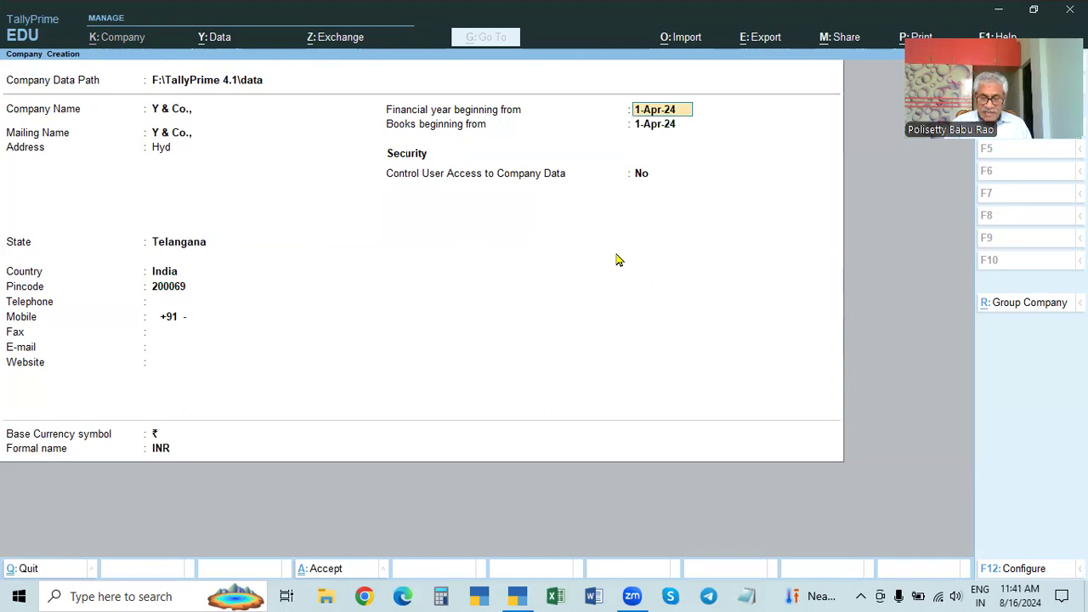
Step: Step through the F12 configuration, then quit company creation without saving
key(F12)
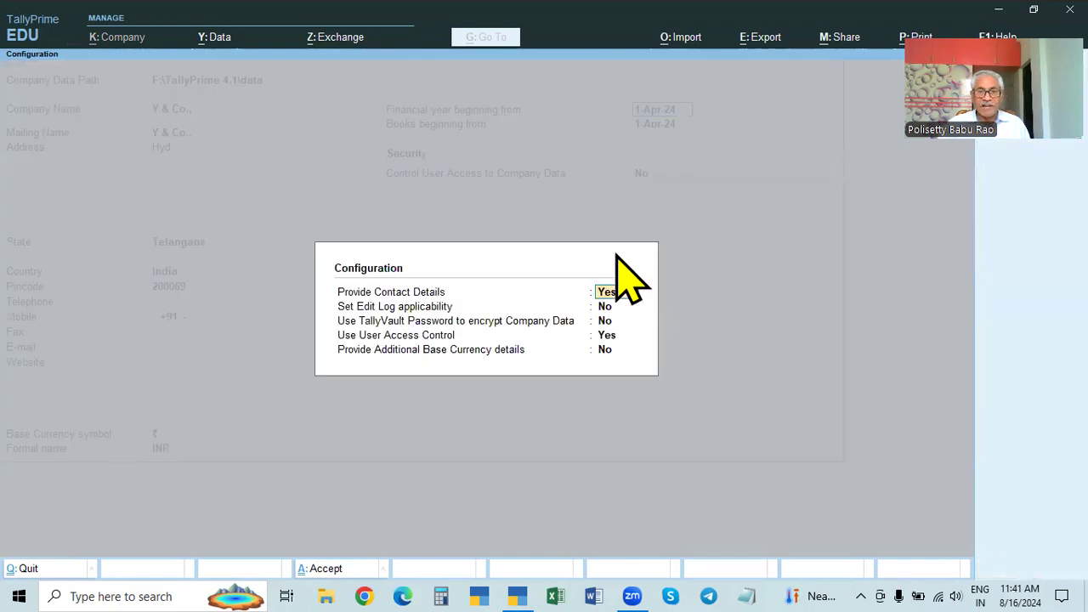
click(606, 321)
key(Return)
key(ctrl+a)
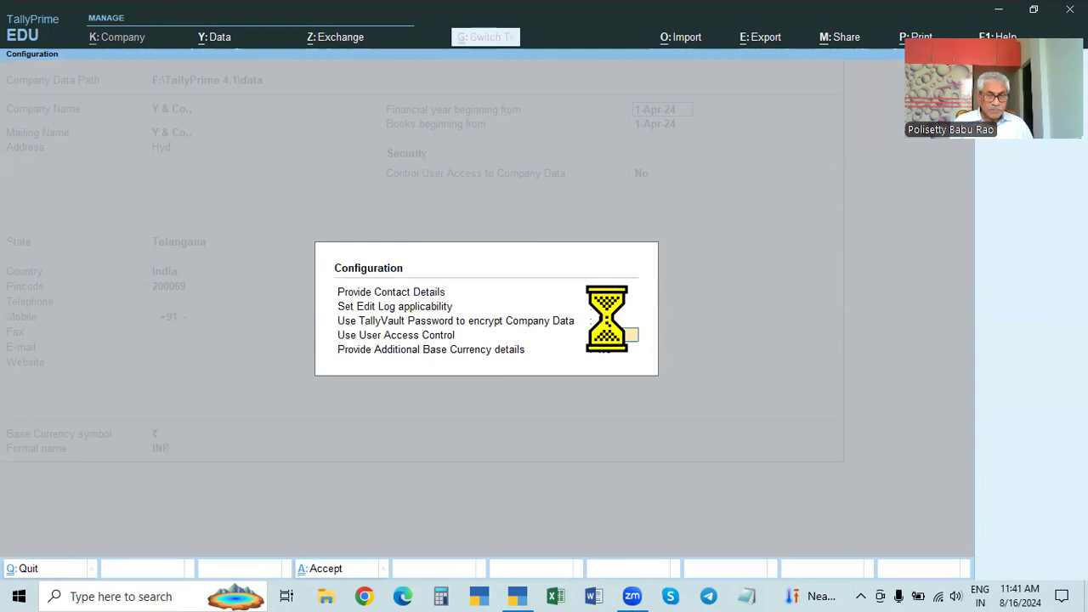
key(Return)
key(Return)
key(BackSpace)
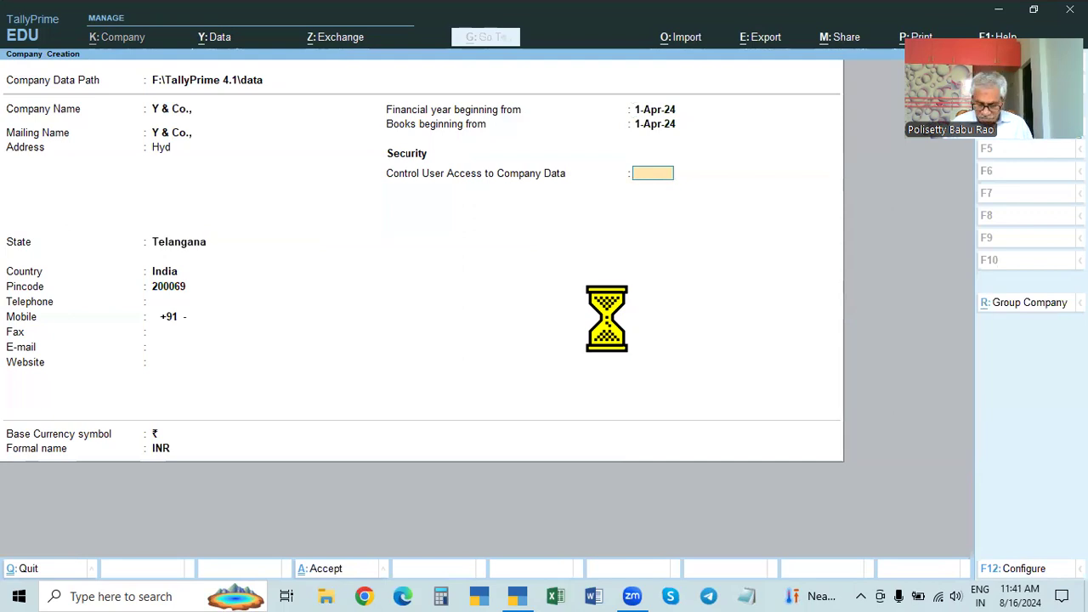
key(Escape)
key(y)
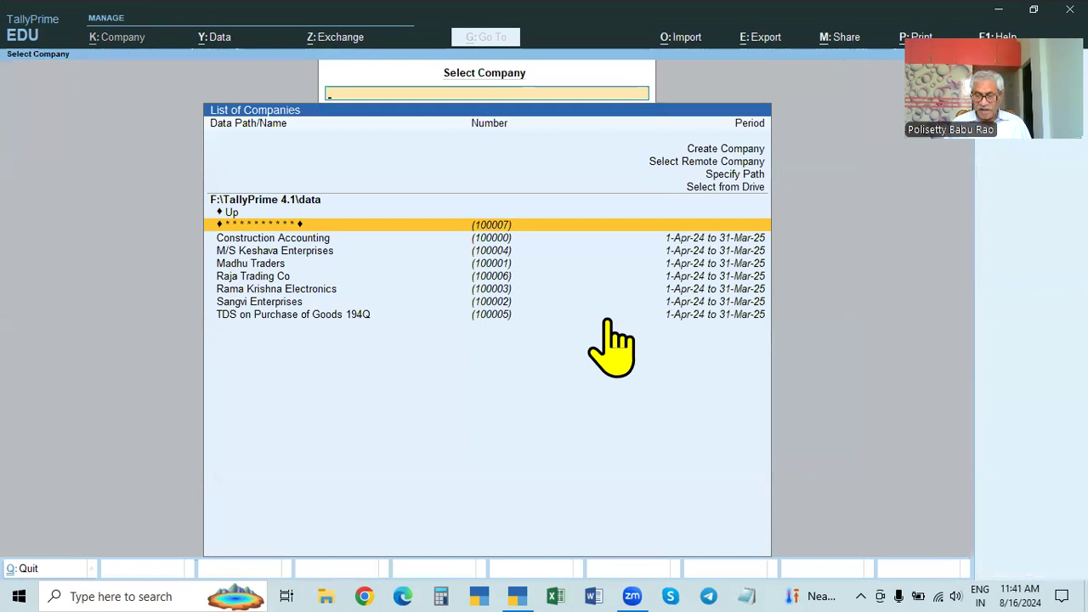
Step: Start a new company and name it 'Y & Co.', correcting the mistyped name
key(Up)
key(Up)
key(Up)
key(Up)
key(Up)
key(Return)
text(Y 7 Co.,)
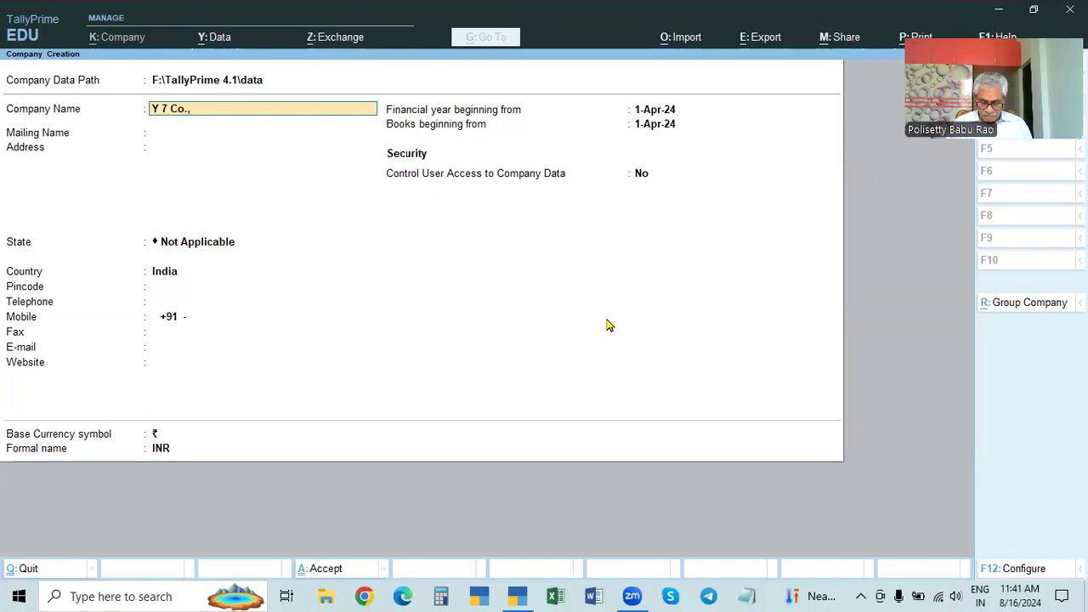
key(BackSpace)
key(BackSpace)
key(BackSpace)
text(& Co)
key(Return)
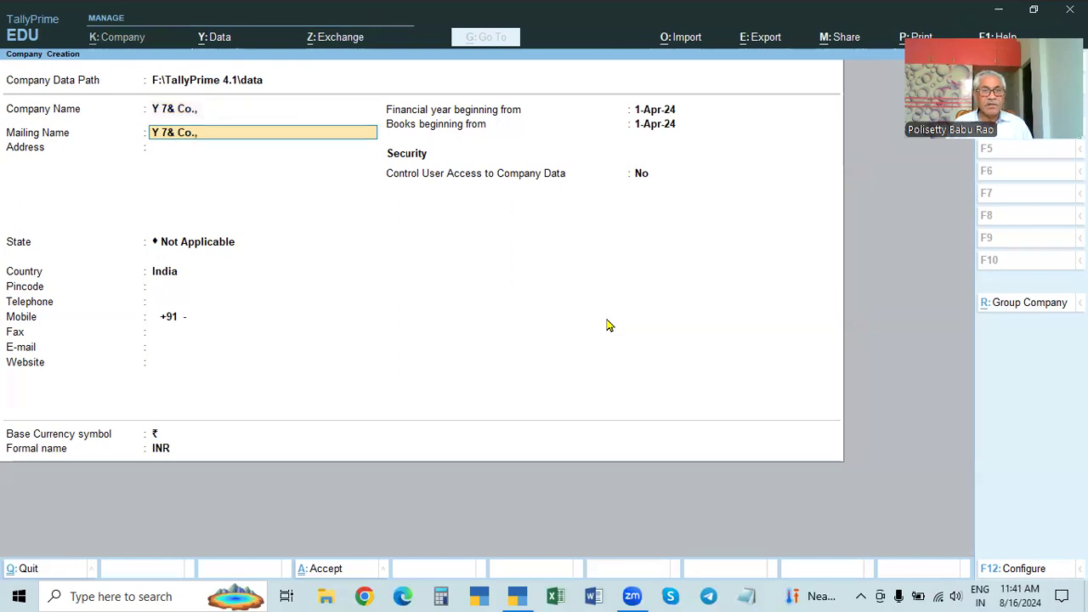
key(BackSpace)
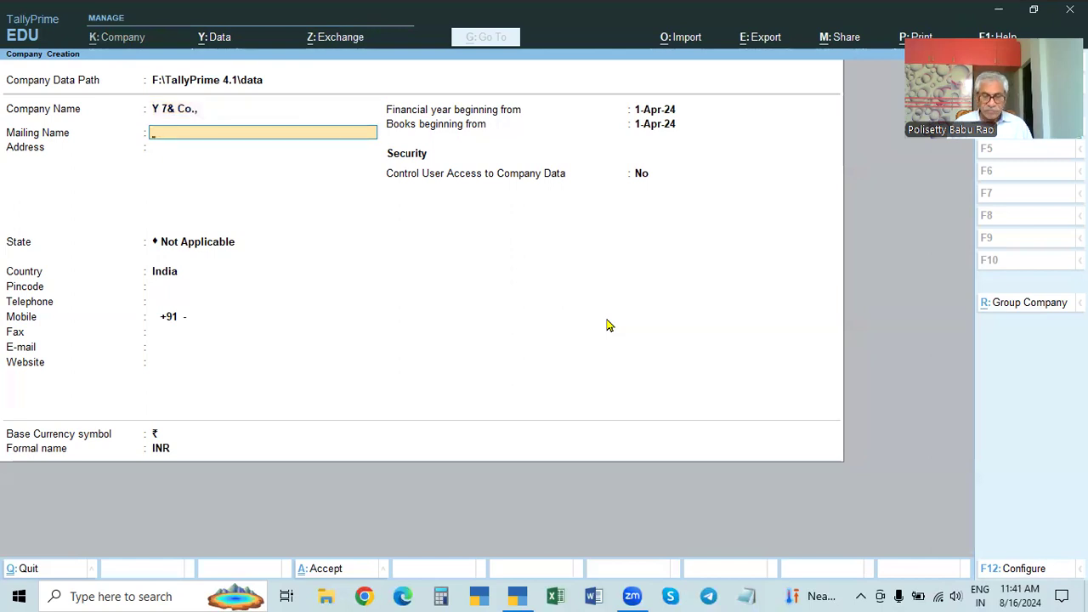
key(BackSpace)
key(BackSpace)
text(Y & Co.)
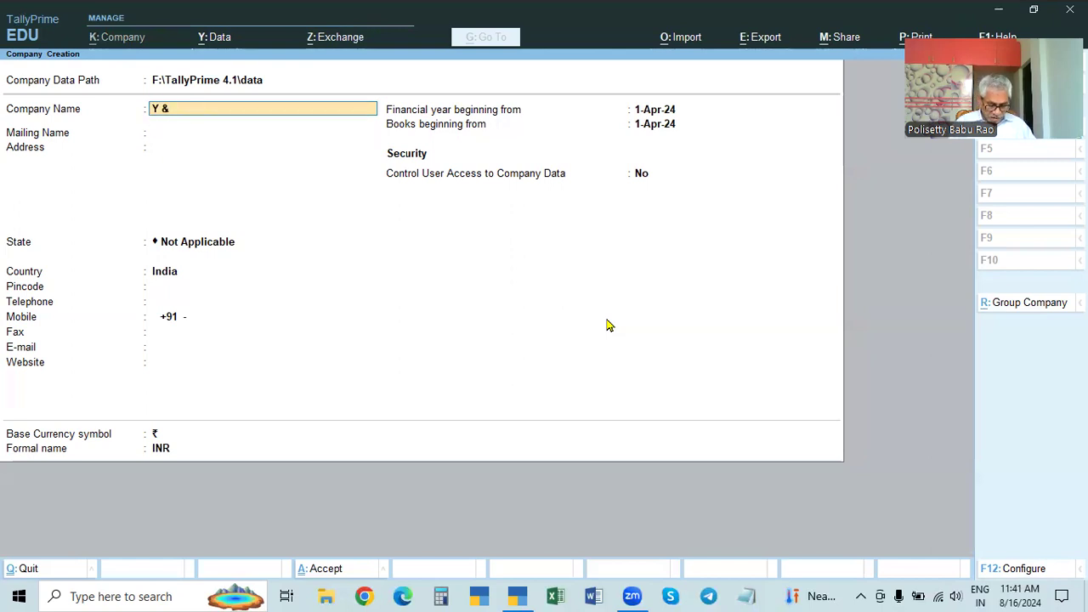
key(Return)
key(Return)
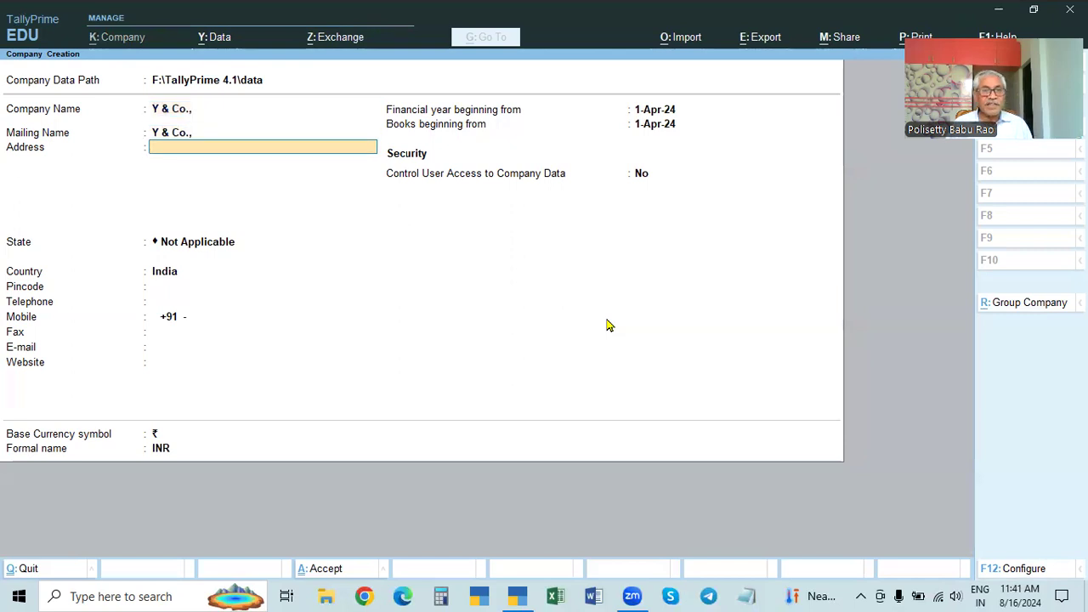
Step: Enter address Hyd, state Telangana and pincode 500096
text(Hyd)
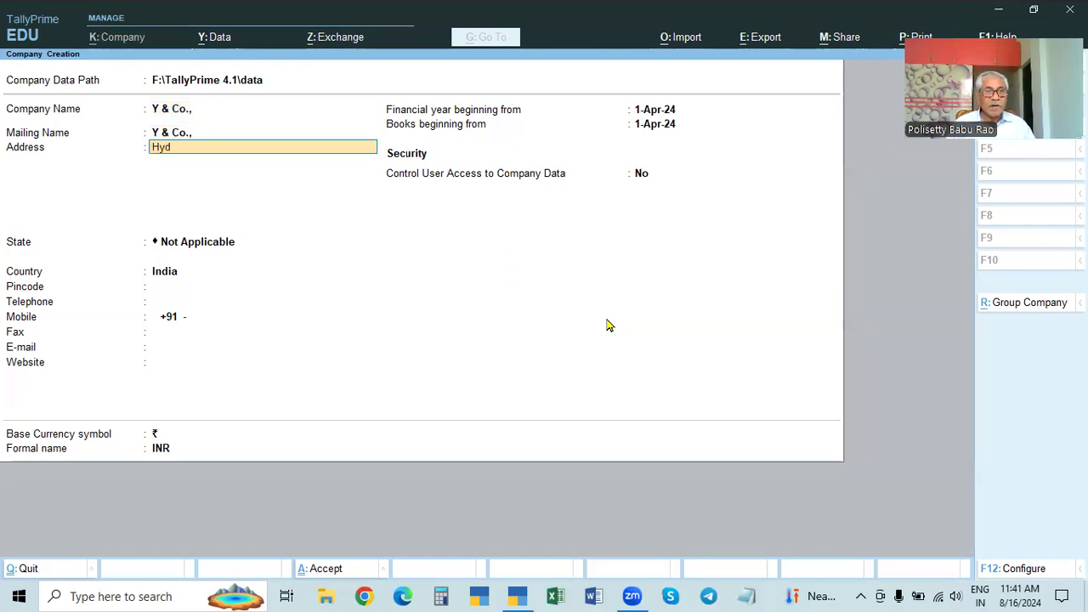
key(Return)
key(Return)
text(Tel)
key(Return)
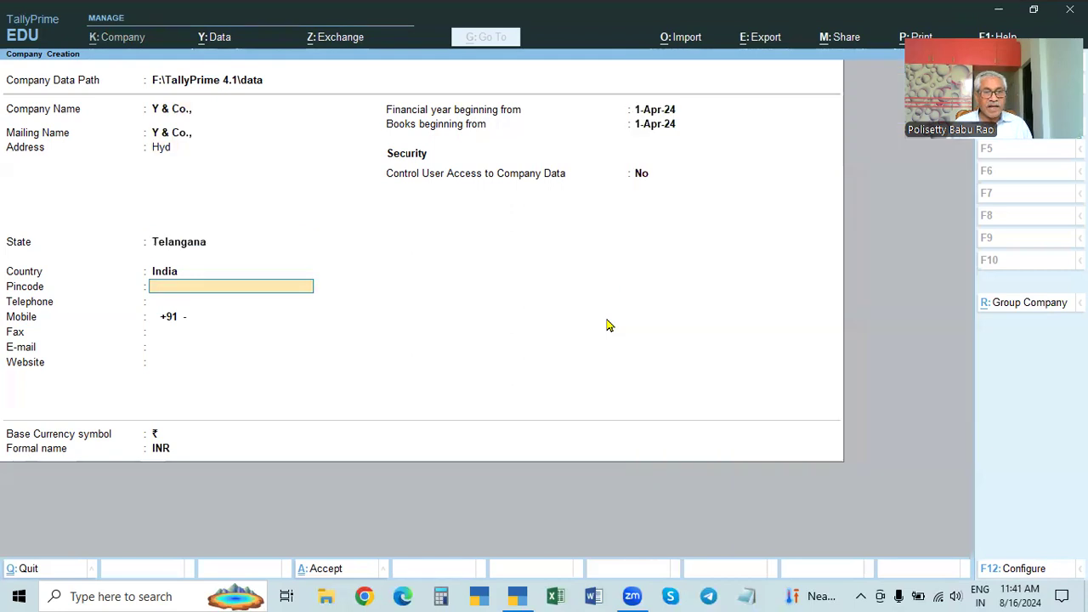
text(2)
key(BackSpace)
text(500096)
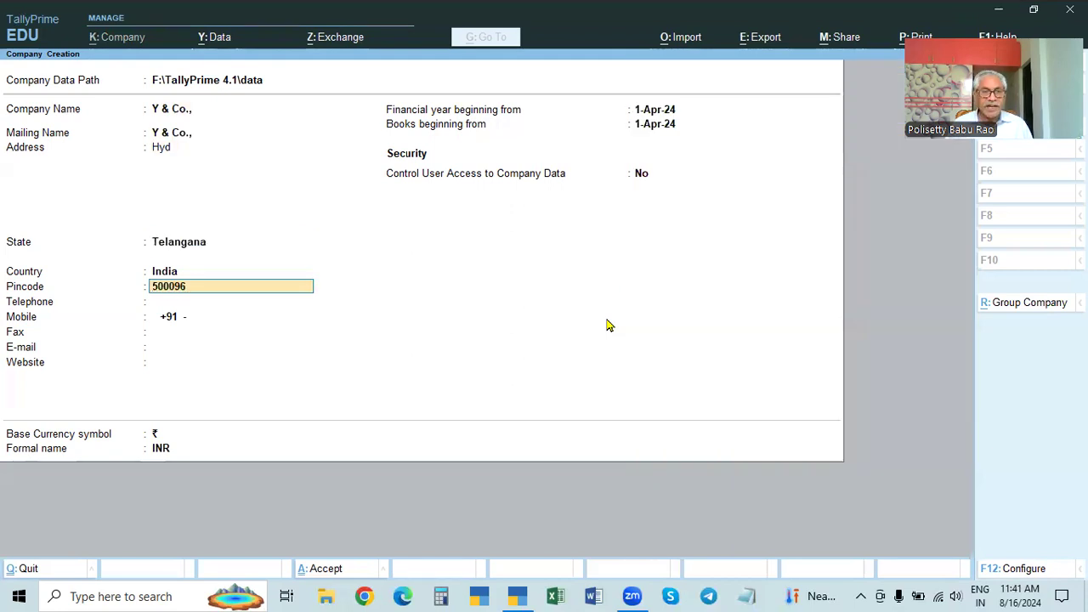
key(Return)
key(Return)
key(Return)
key(Return)
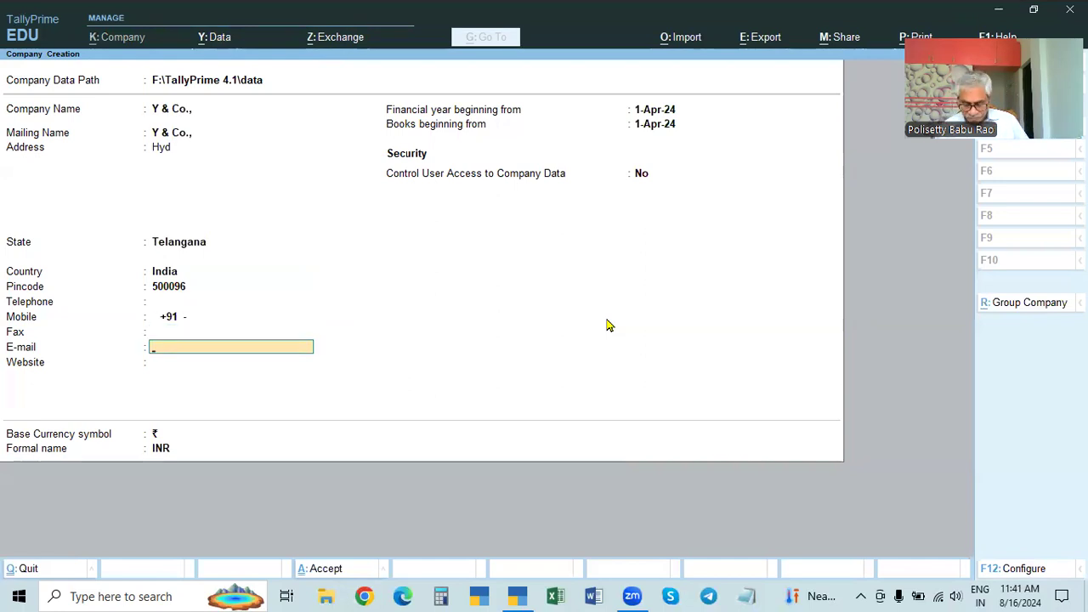
key(F12)
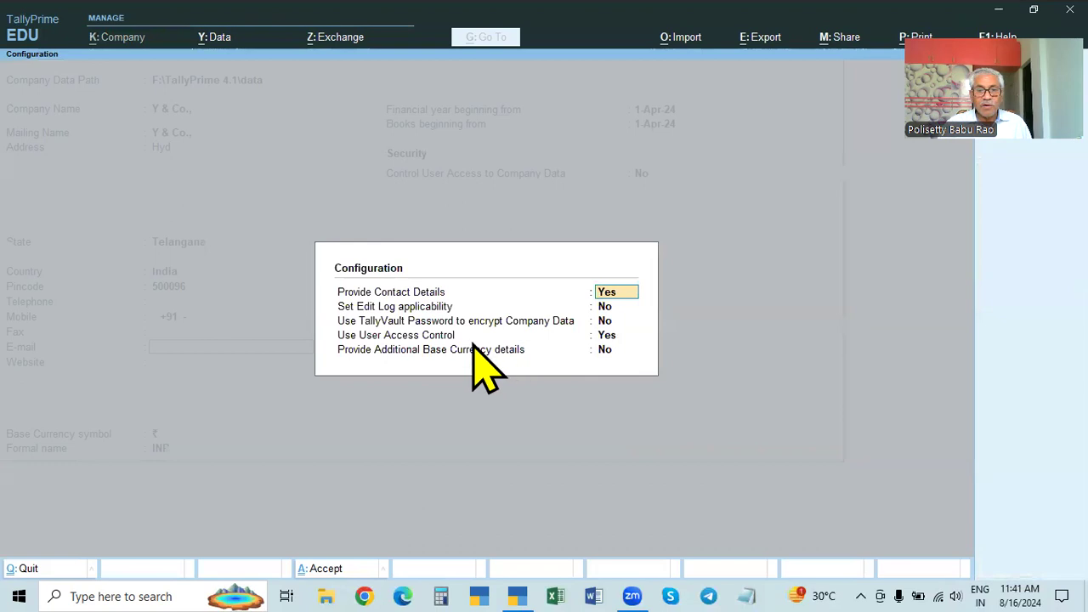
Step: Set Use User Access Control to No in the F12 configuration
click(606, 335)
text(n)
key(Return)
key(Return)
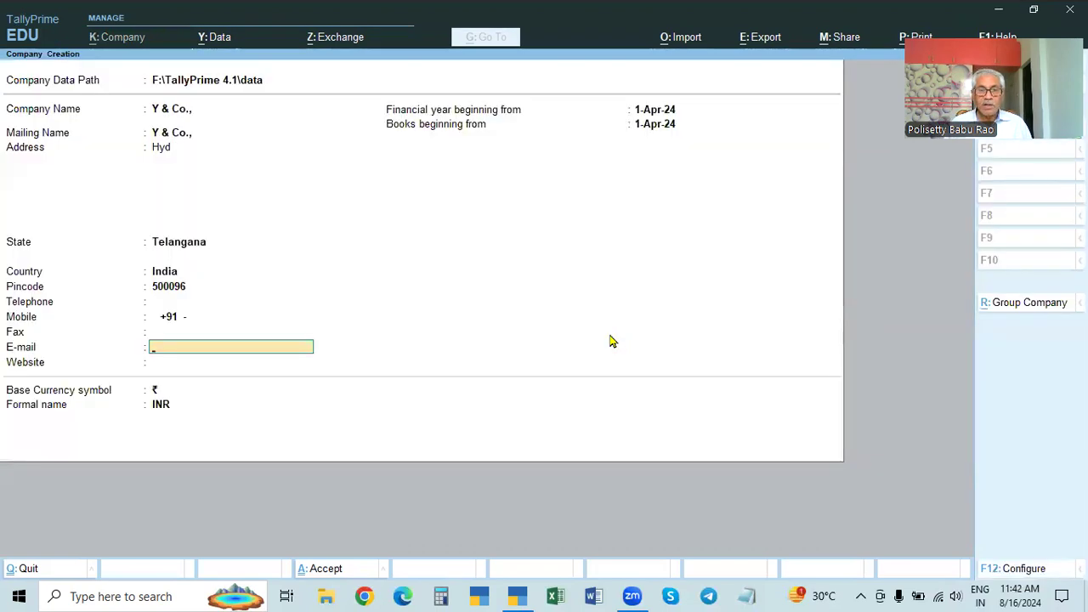
key(Return)
key(Return)
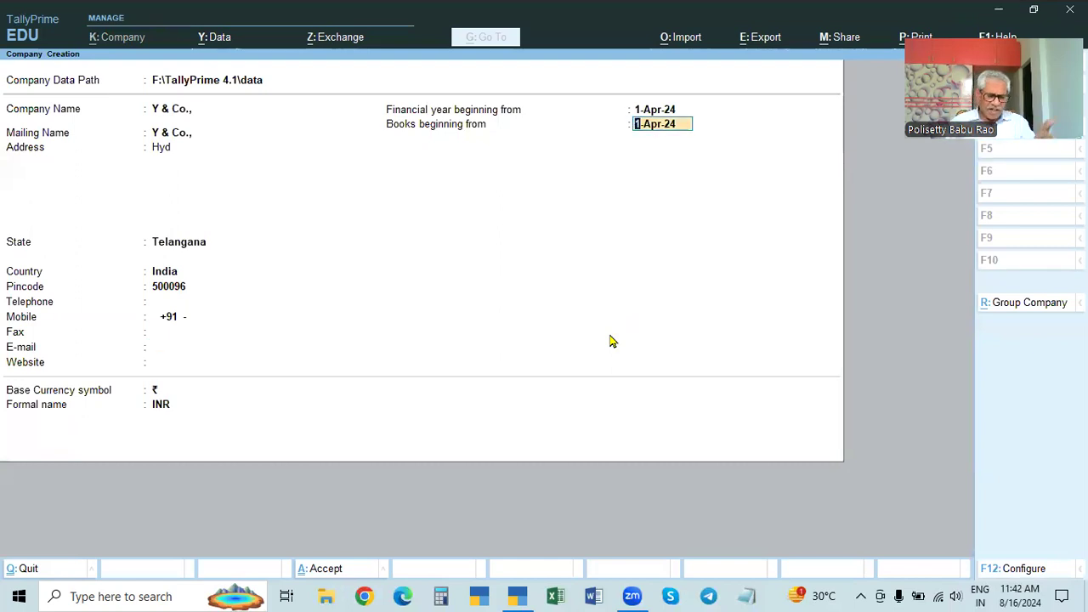
key(Return)
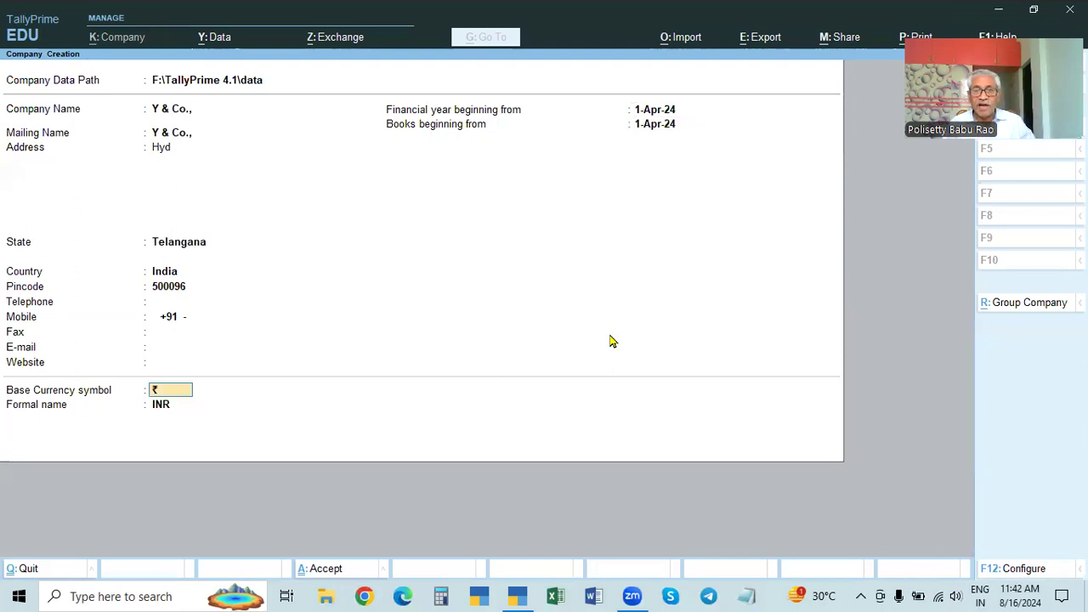
key(BackSpace)
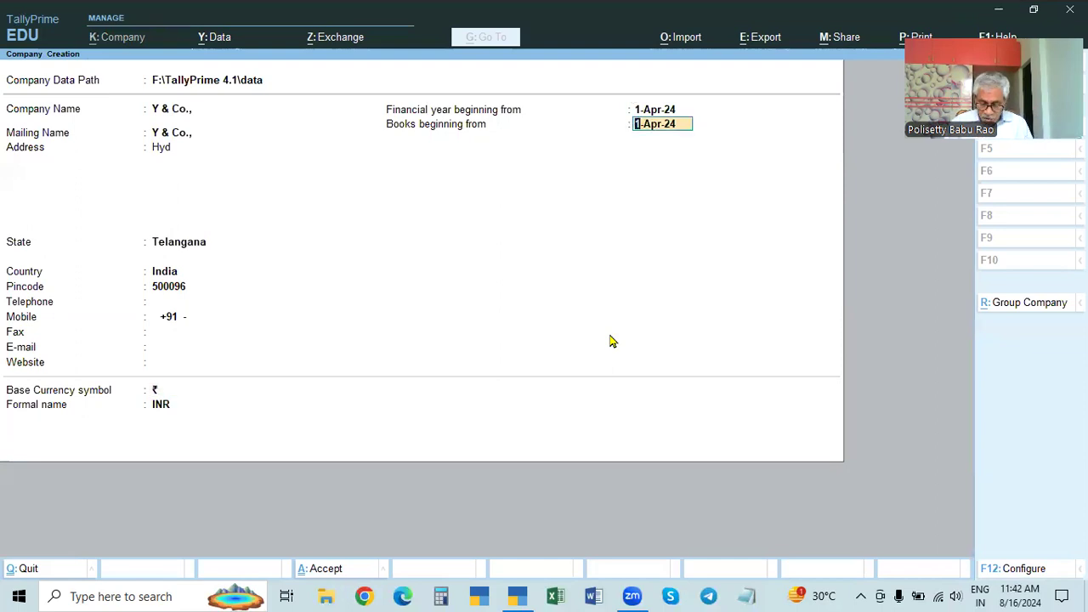
Step: Turn Use User Access Control back on and set Control User Access to Company Data to Yes
key(F12)
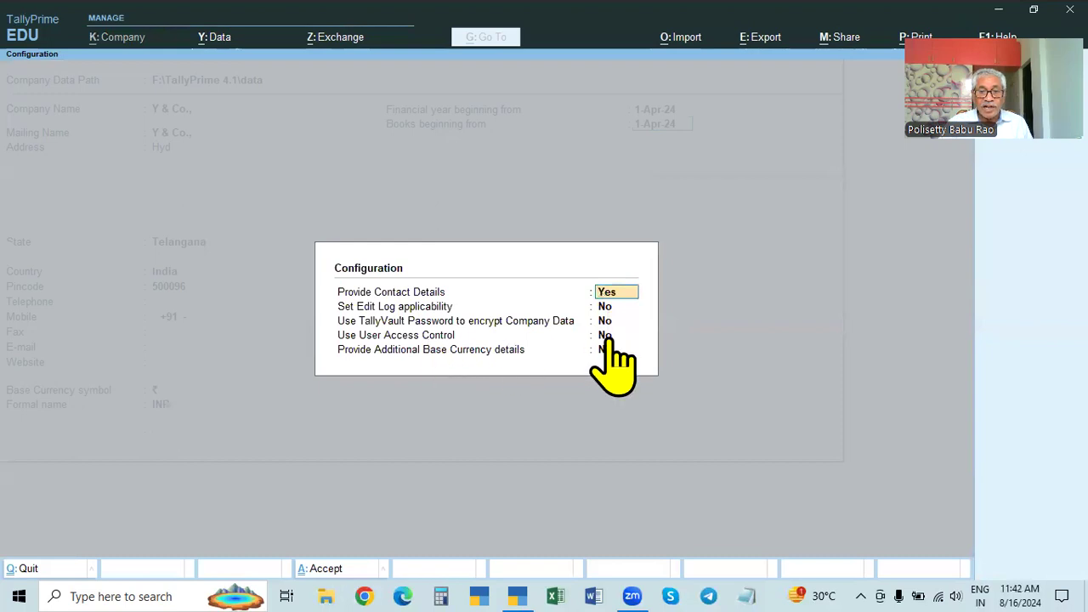
click(608, 338)
key(y)
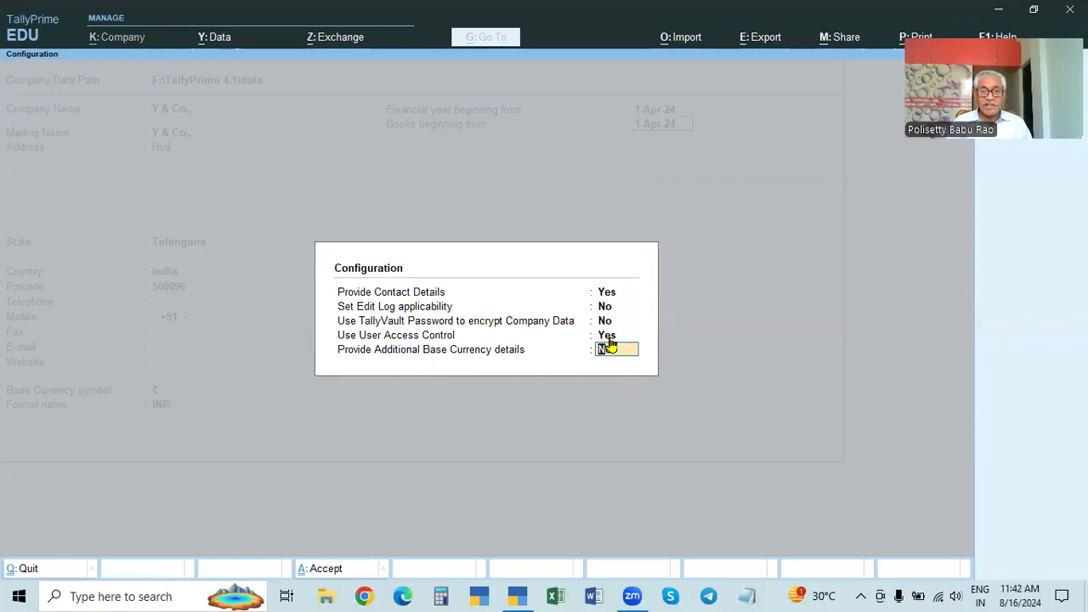
key(Return)
key(BackSpace)
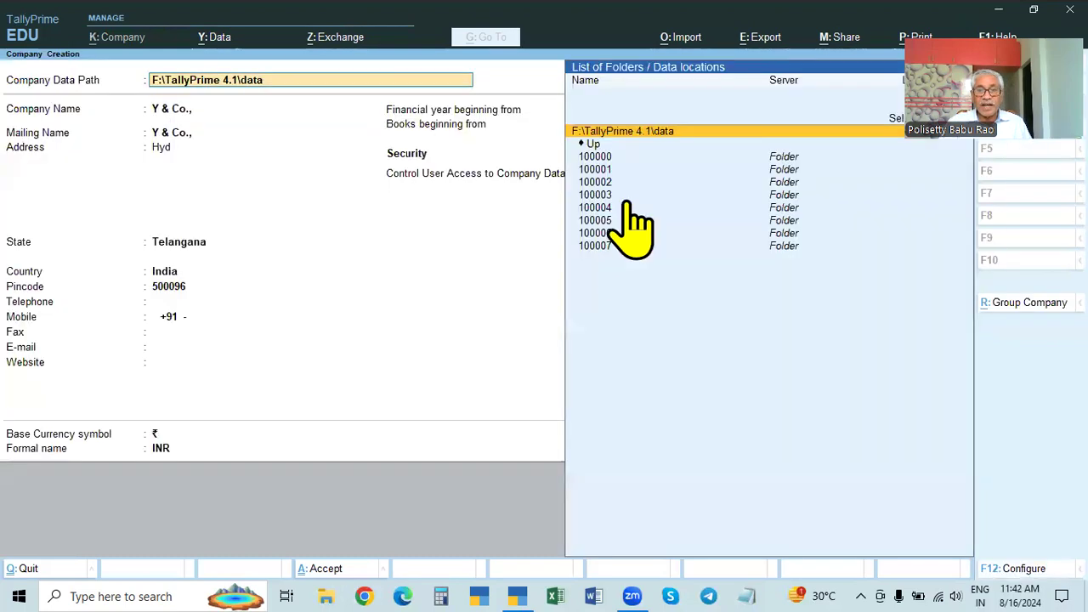
click(509, 176)
text(ye)
key(Return)
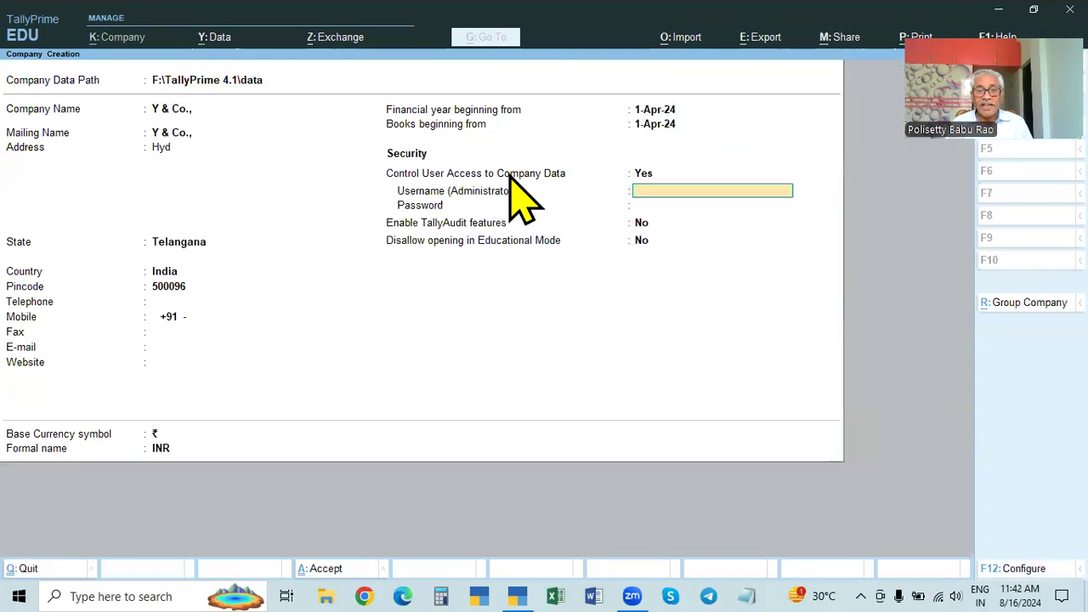
Step: Enter the administrator username and password, confirm it, and dismiss the forgotten-password warning
text(admin)
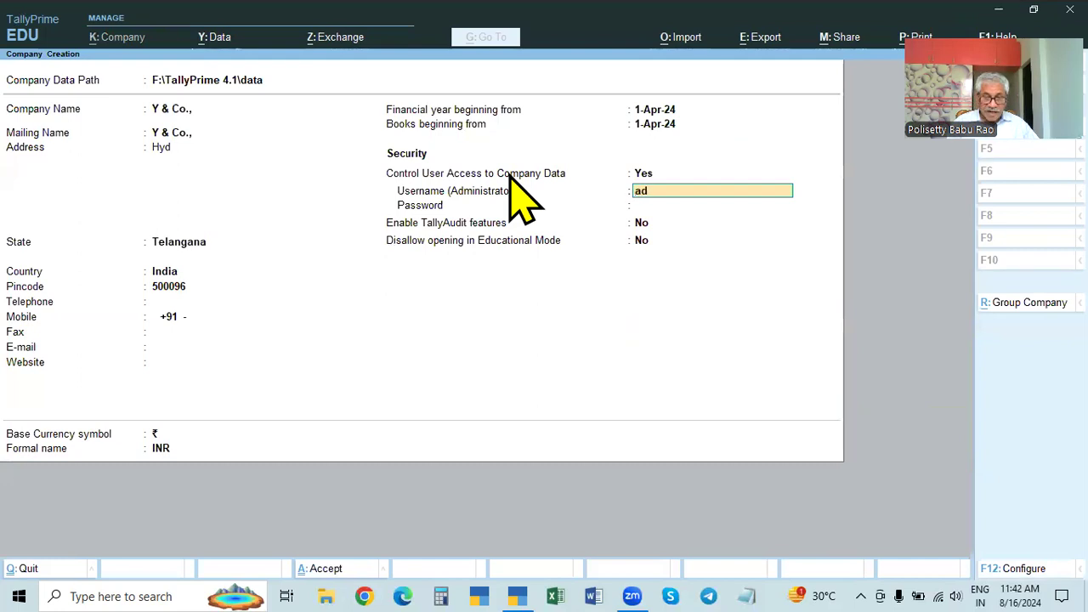
key(Return)
text(***)
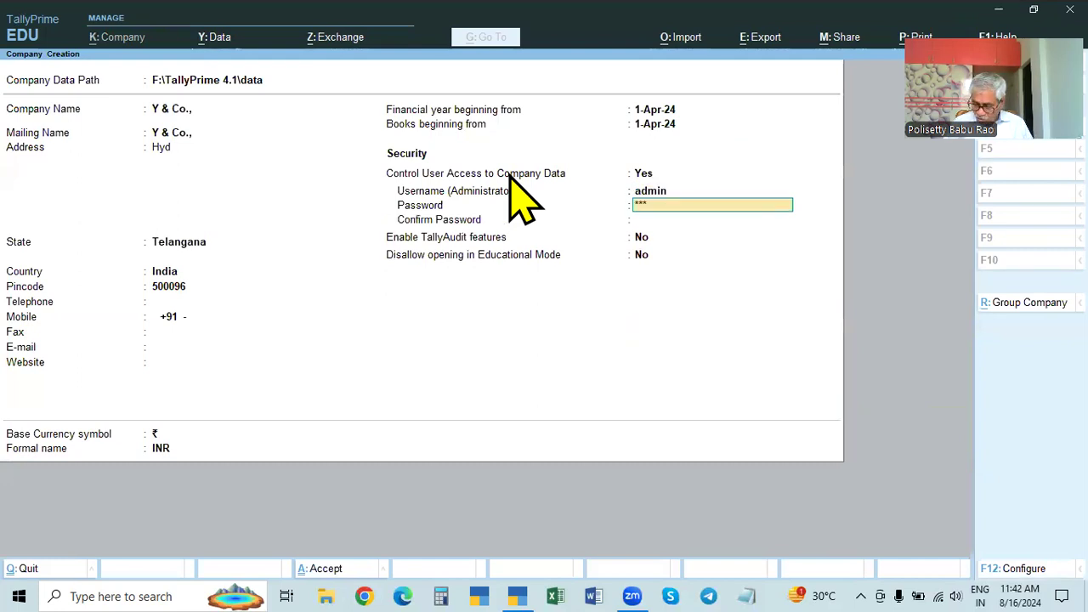
text(*)
key(Return)
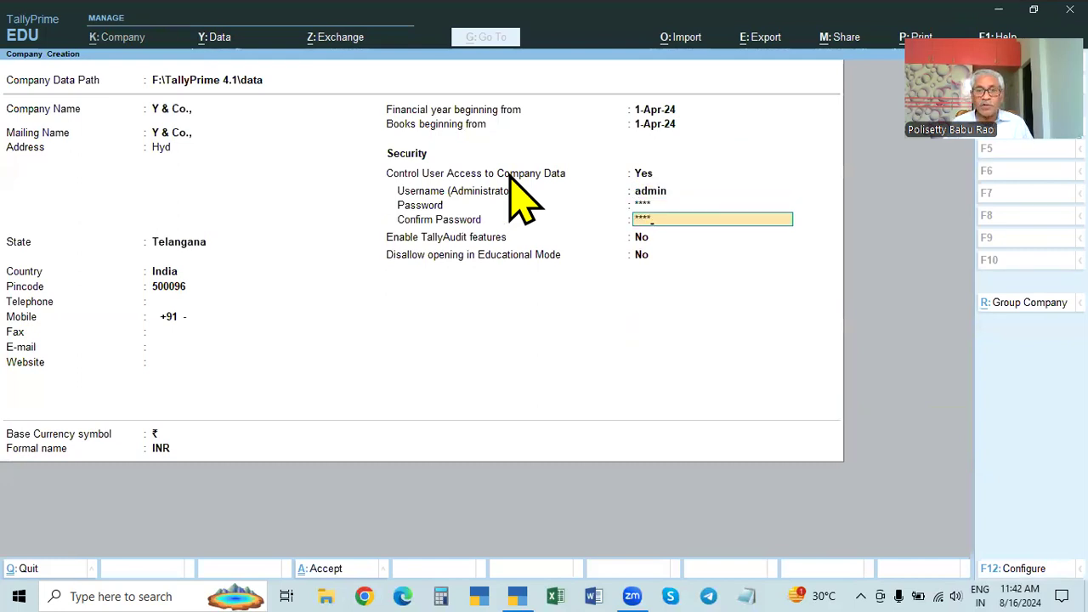
key(Return)
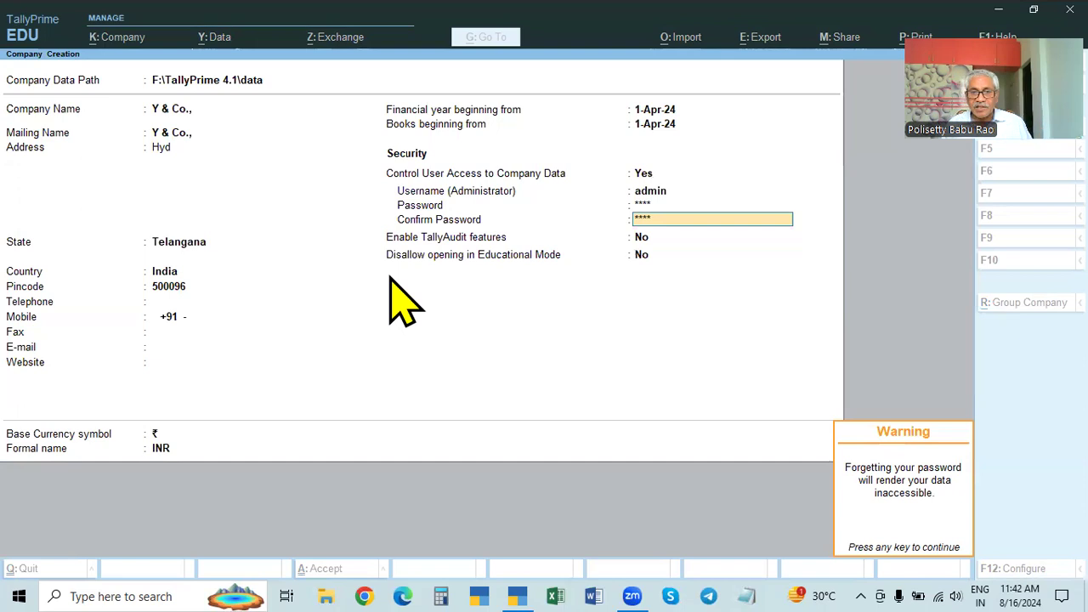
key(Return)
key(Return)
key(Return)
key(Return)
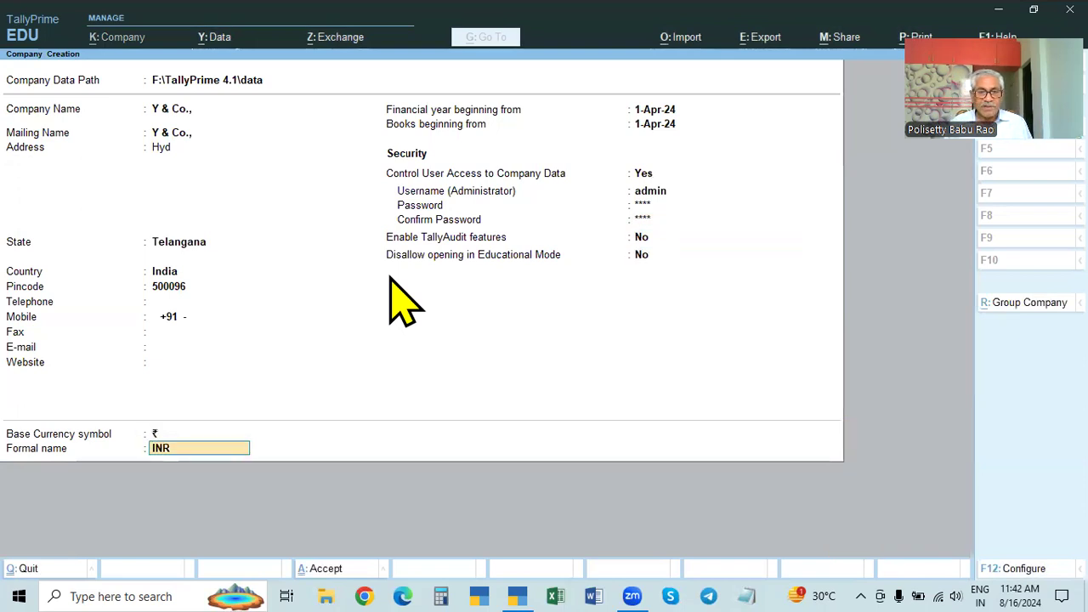
key(Return)
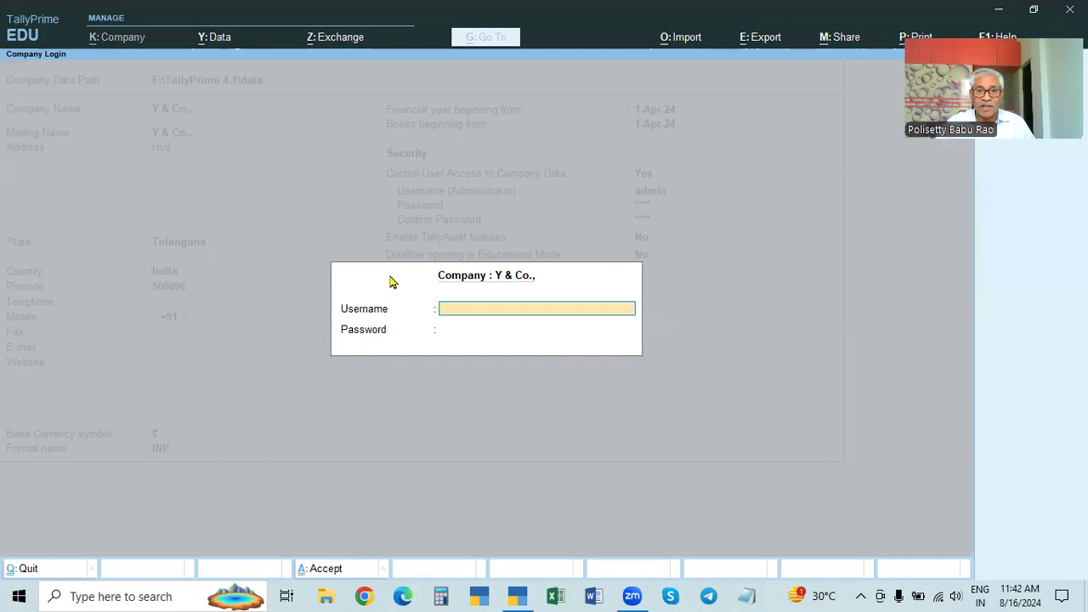
Step: Log in to Y & Co. with the administrator username and password
text(ADMIN)
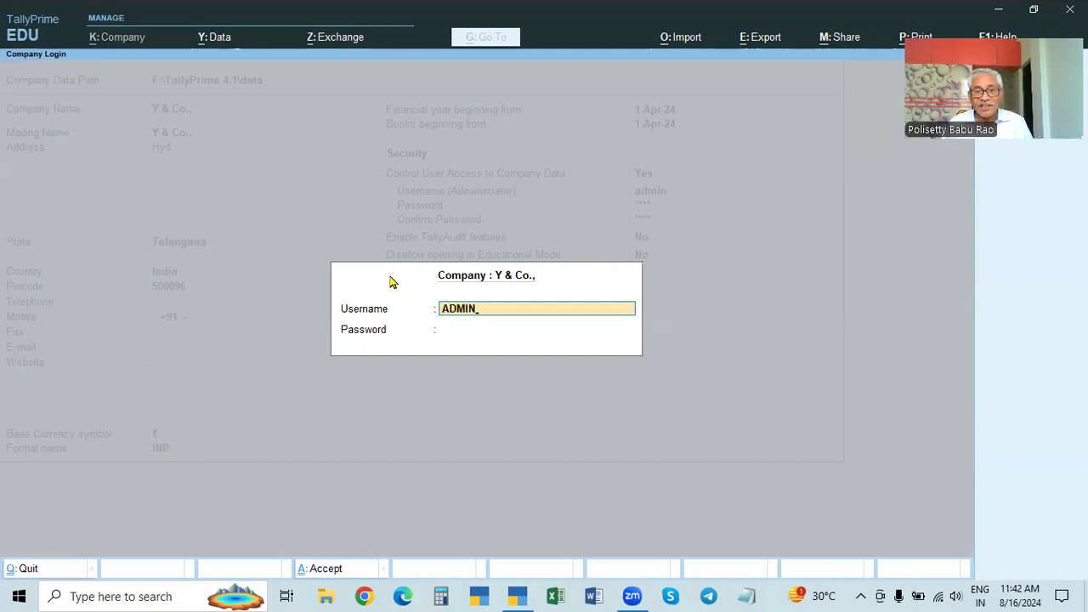
key(Return)
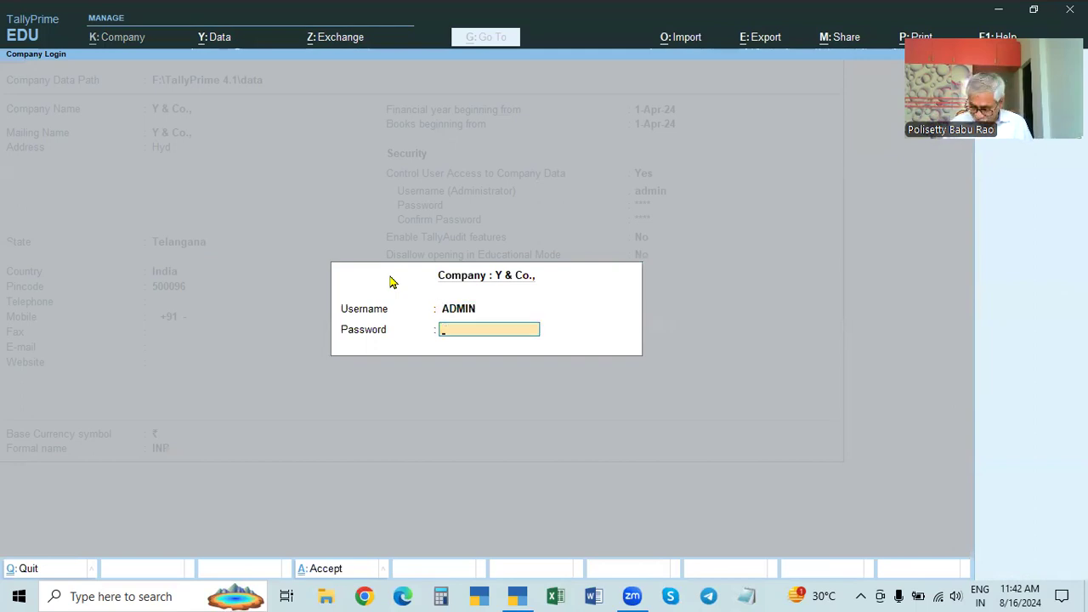
key(Return)
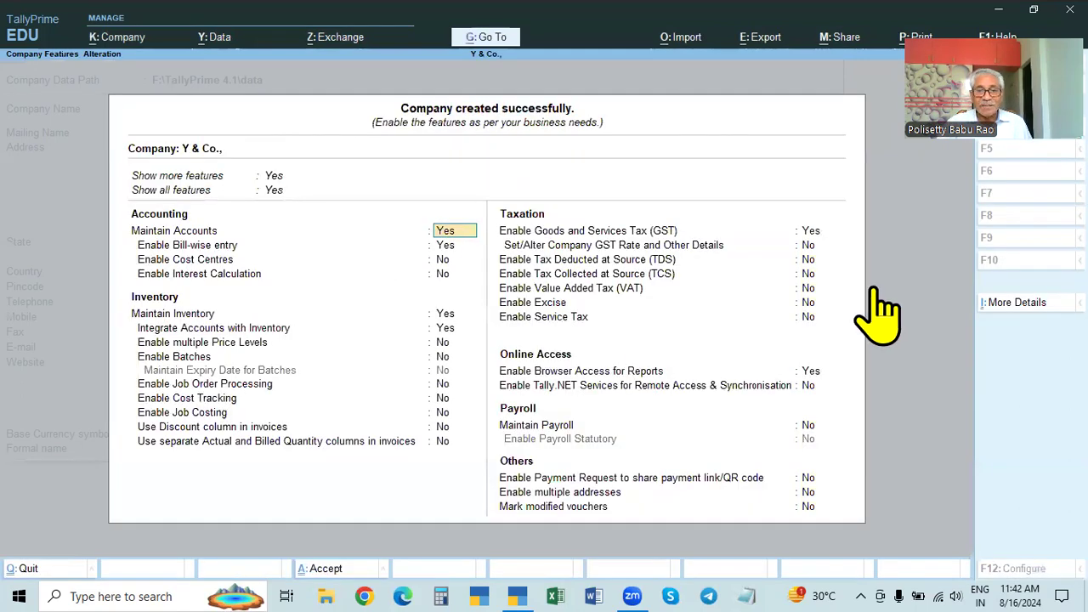
Step: Turn off GST, browser access and bill-wise entry, save the features, and request quitting
click(807, 230)
key(n)
key(Return)
key(Return)
key(Return)
key(Return)
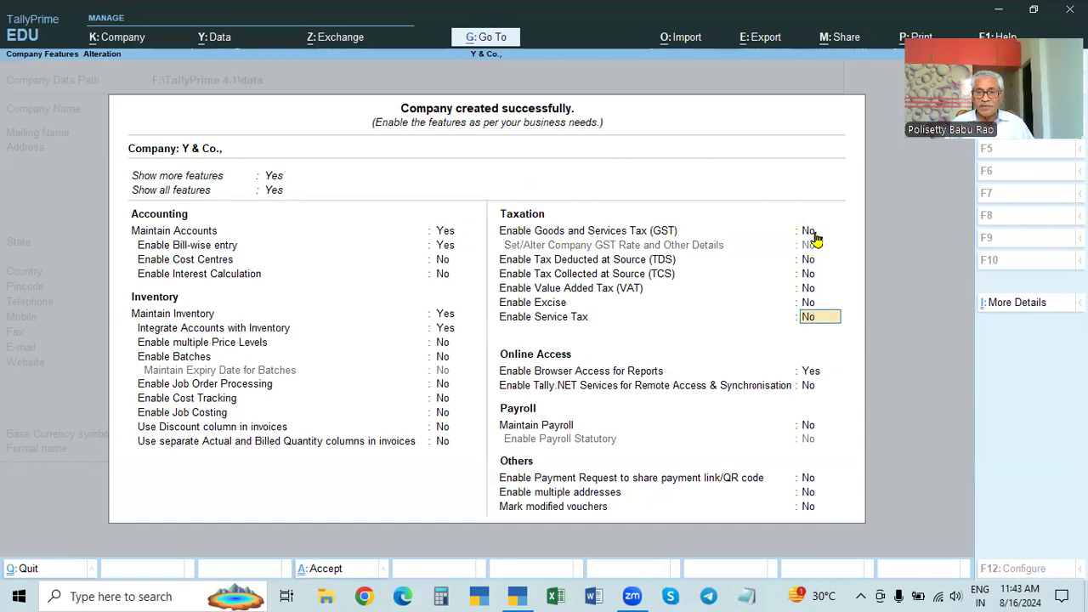
key(n)
key(Return)
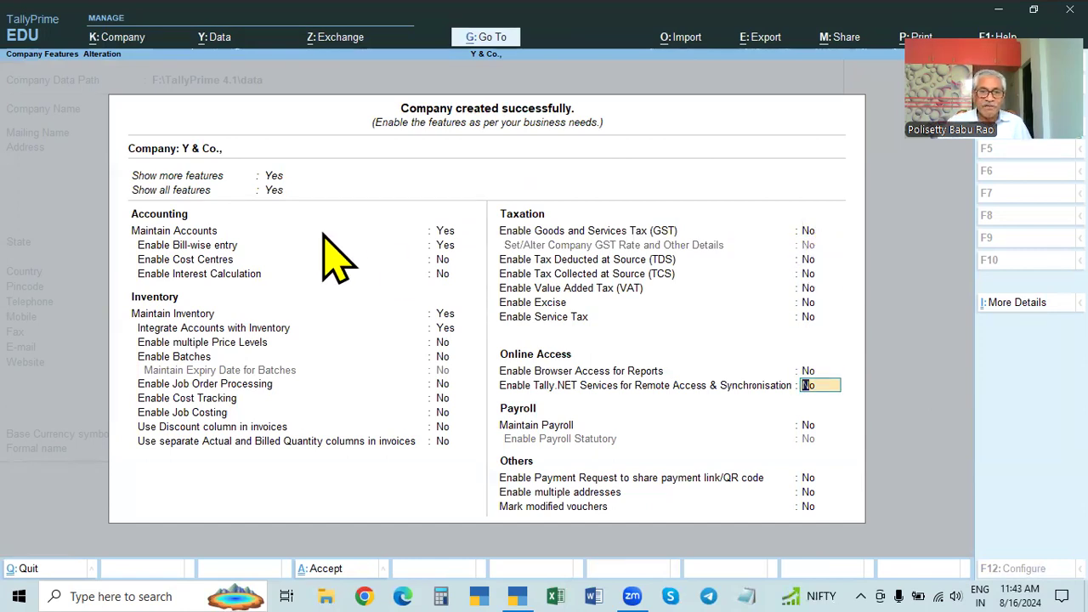
click(450, 245)
key(n)
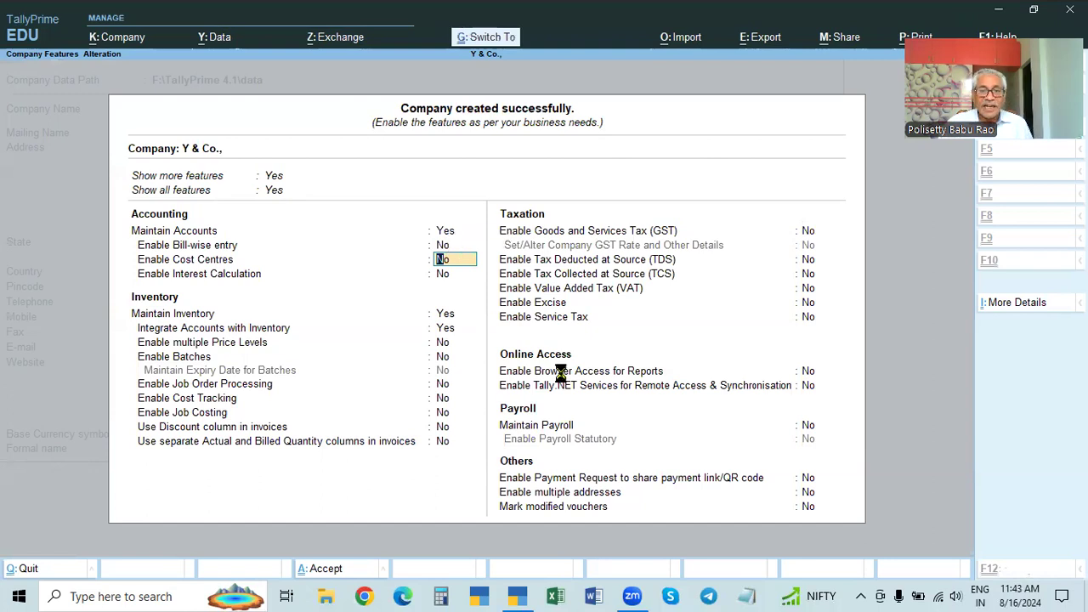
key(ctrl+a)
key(Escape)
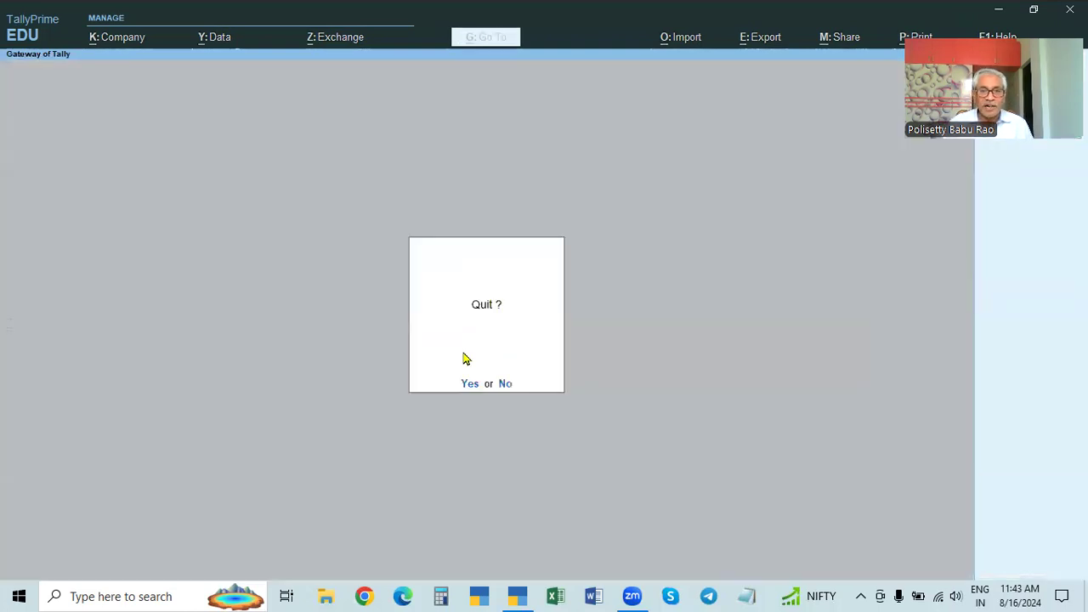
Step: Quit and relaunch TallyPrime in Educational Mode, backing out of the encrypted company's vault prompt
key(y)
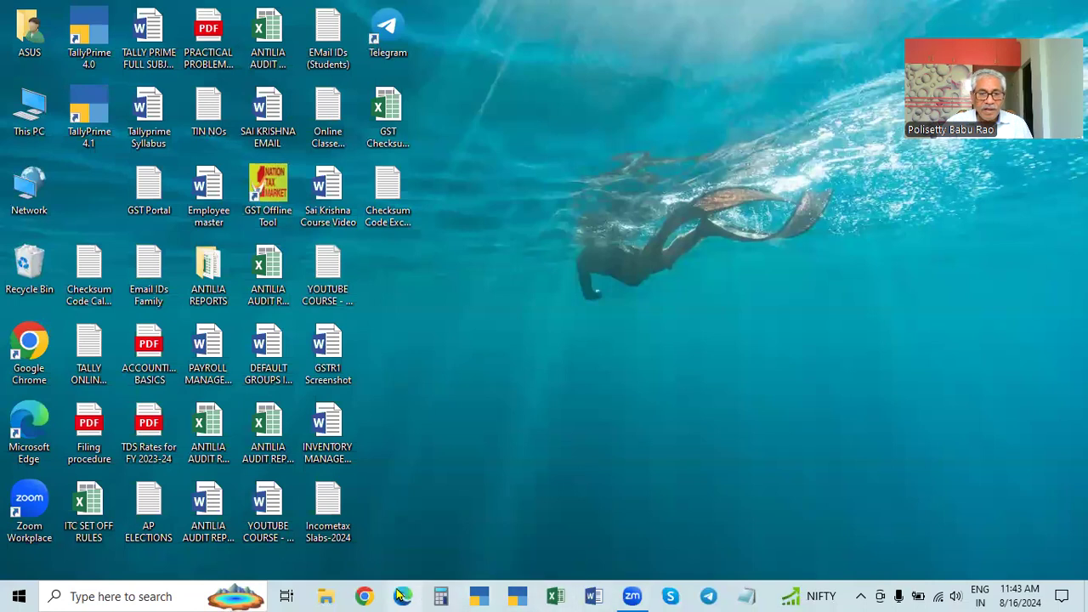
click(515, 595)
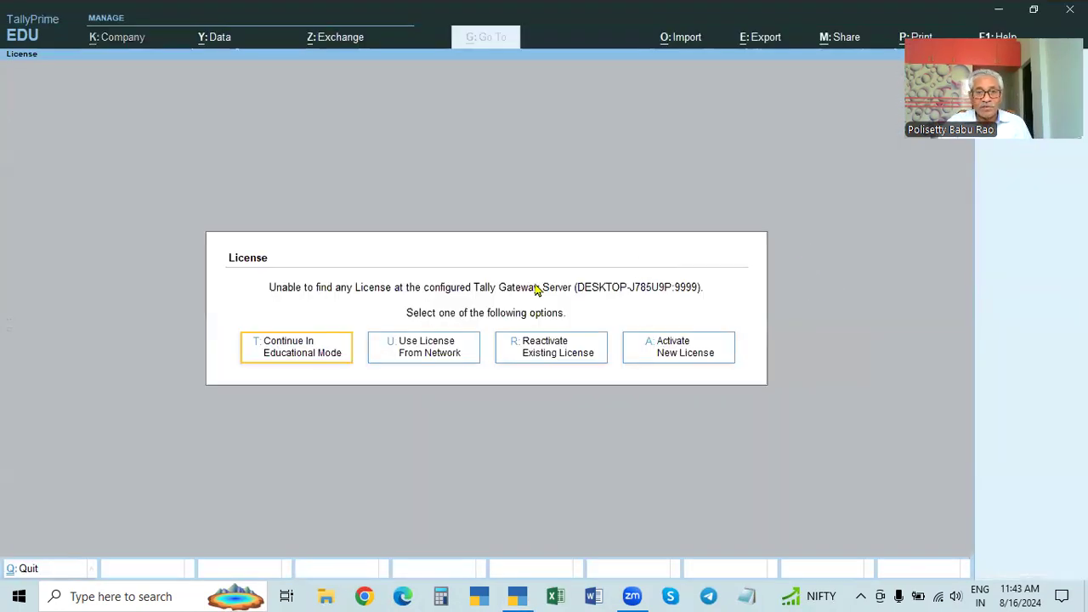
click(300, 347)
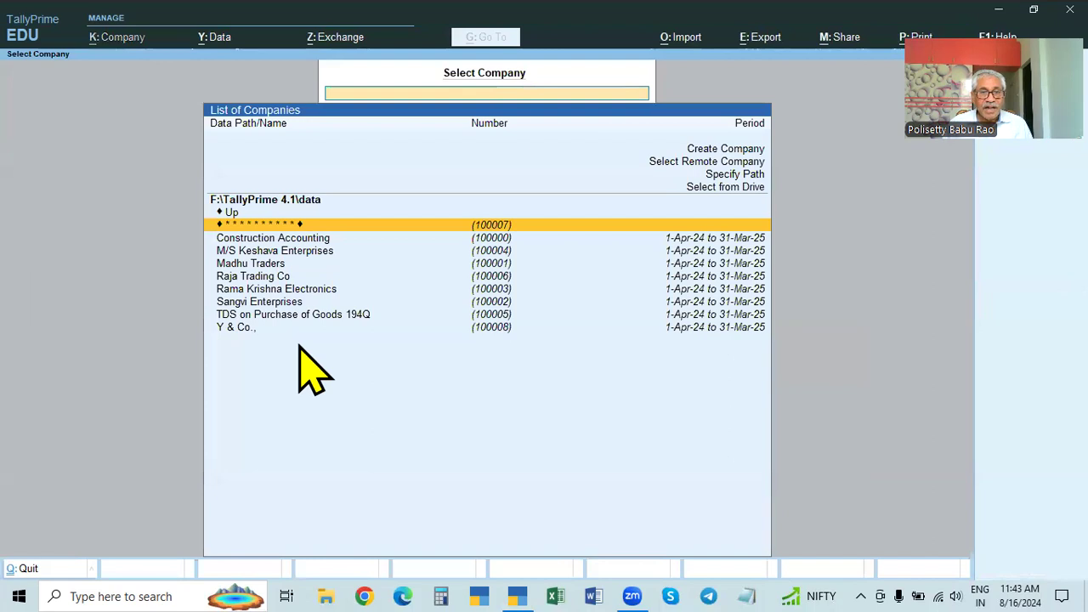
key(Return)
key(Escape)
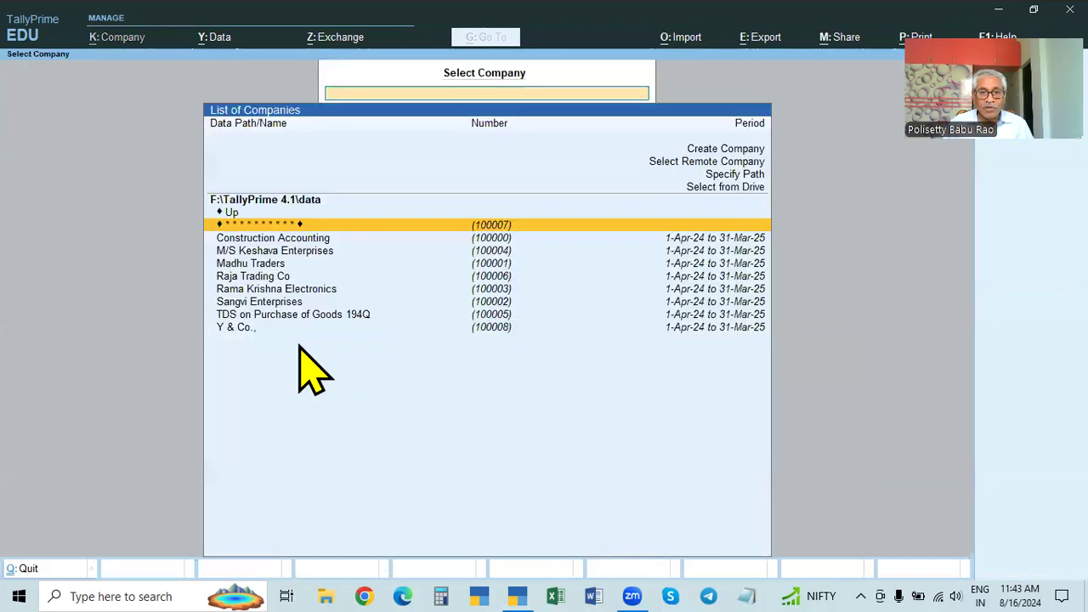
Step: Open Y & Co. and log in as ADMIN with the administrator password
key(Down)
key(Down)
key(Down)
key(Down)
key(Down)
key(Down)
key(Down)
key(Down)
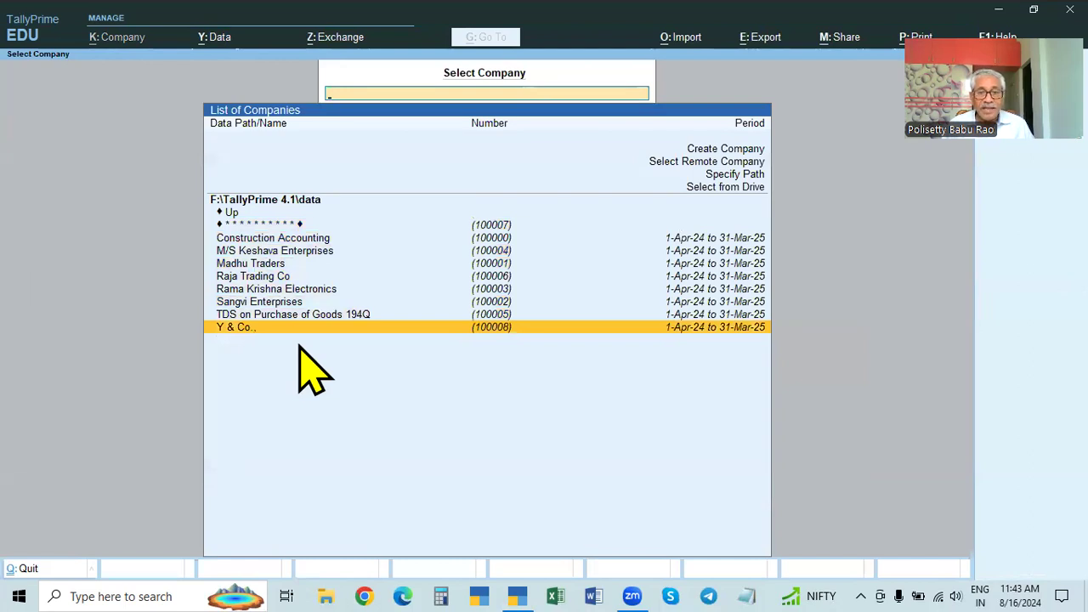
key(Return)
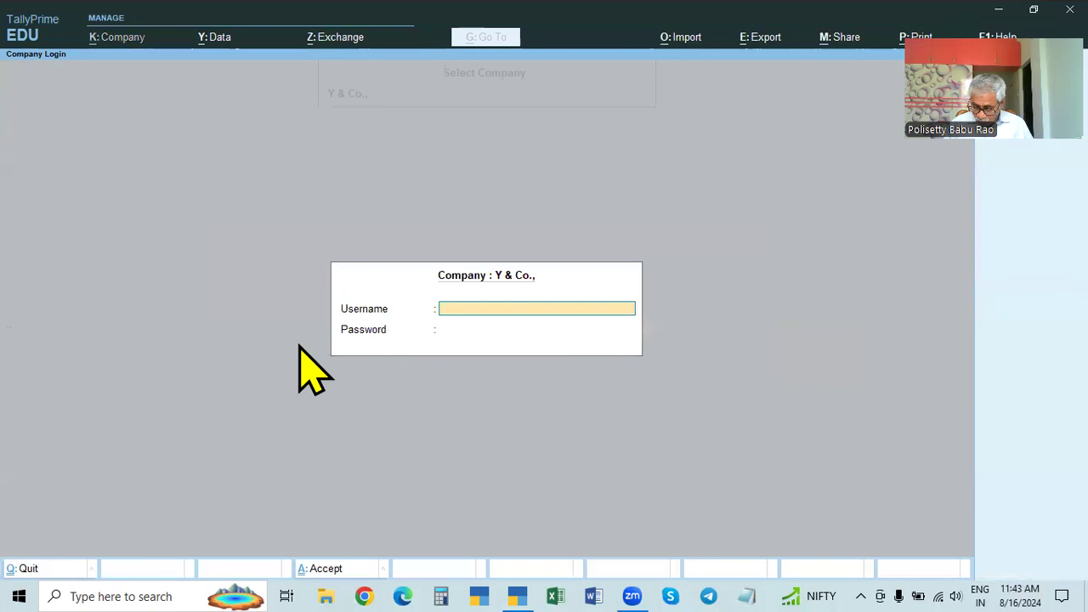
text(ADMIMN)
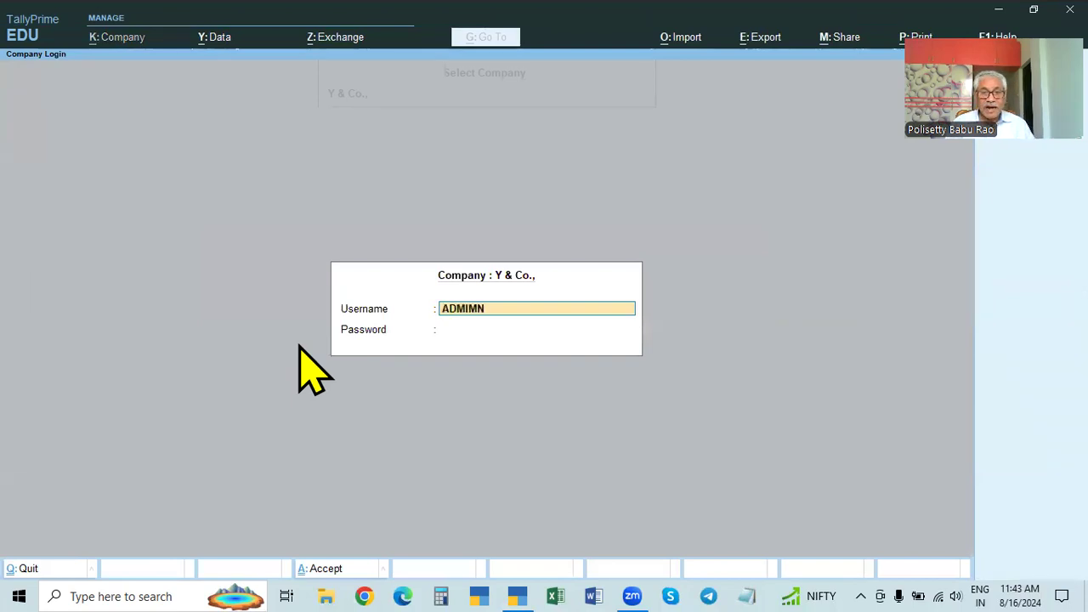
key(Return)
key(BackSpace)
text(ADMIN)
key(Return)
text(*)
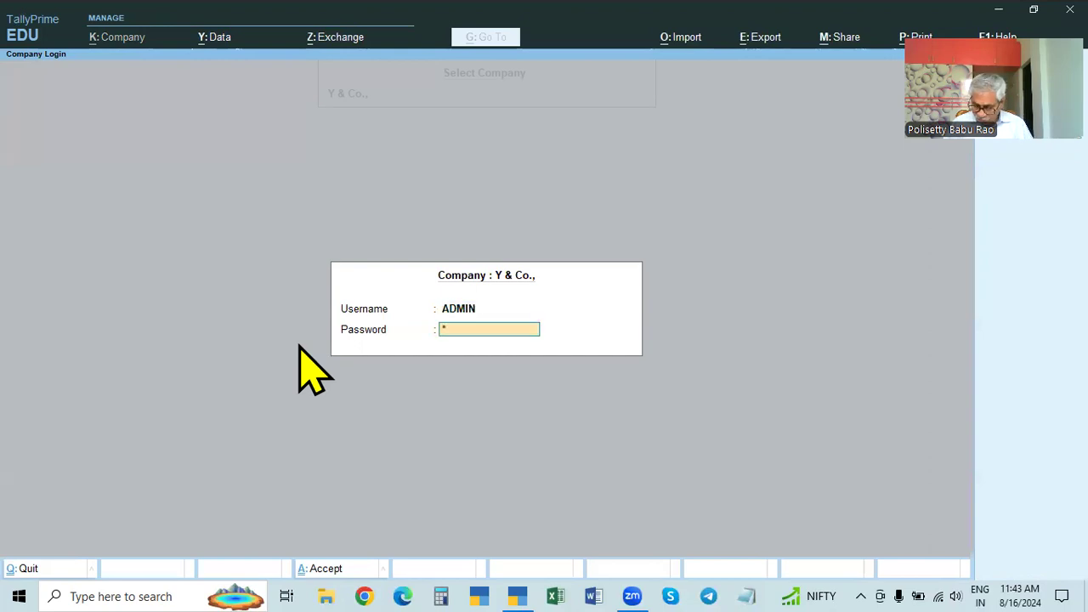
key(Return)
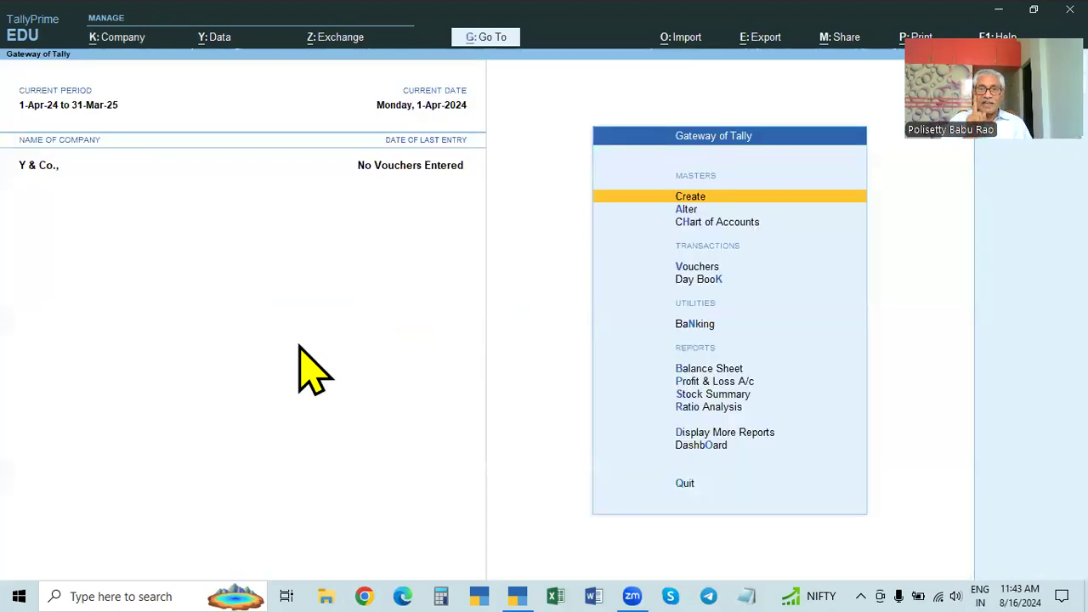
Step: Shut Y & Co., then reopen it and log in again as ADMIN
key(ctrl+F3)
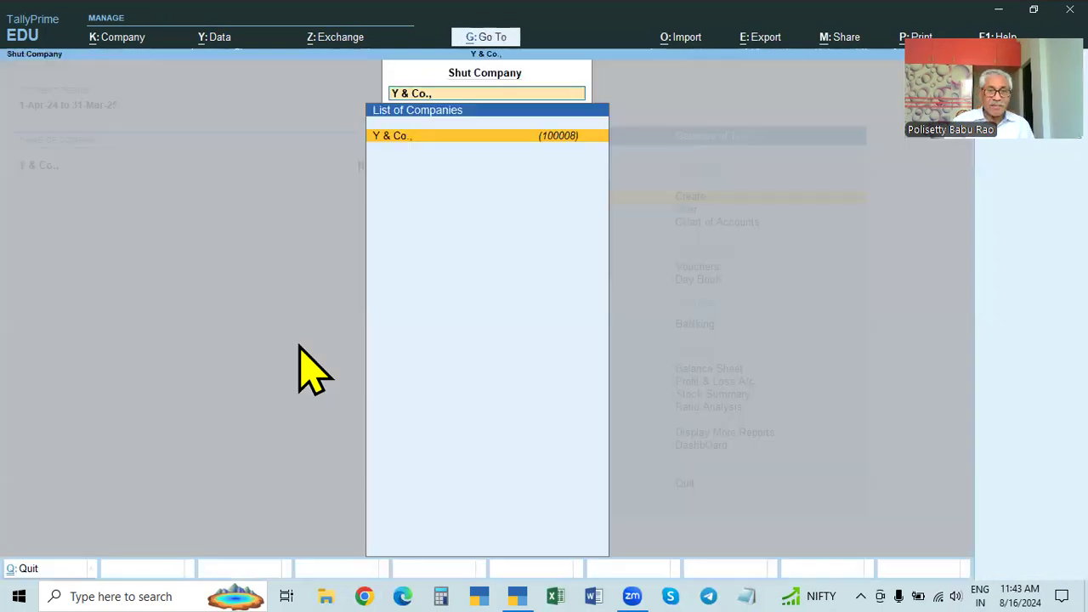
key(Return)
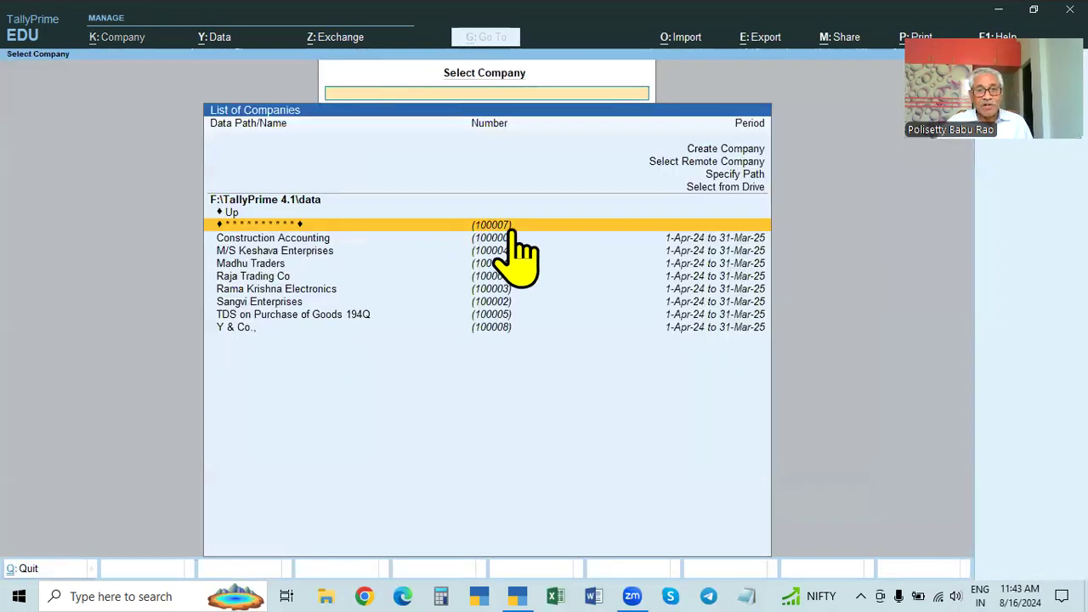
click(228, 328)
click(227, 328)
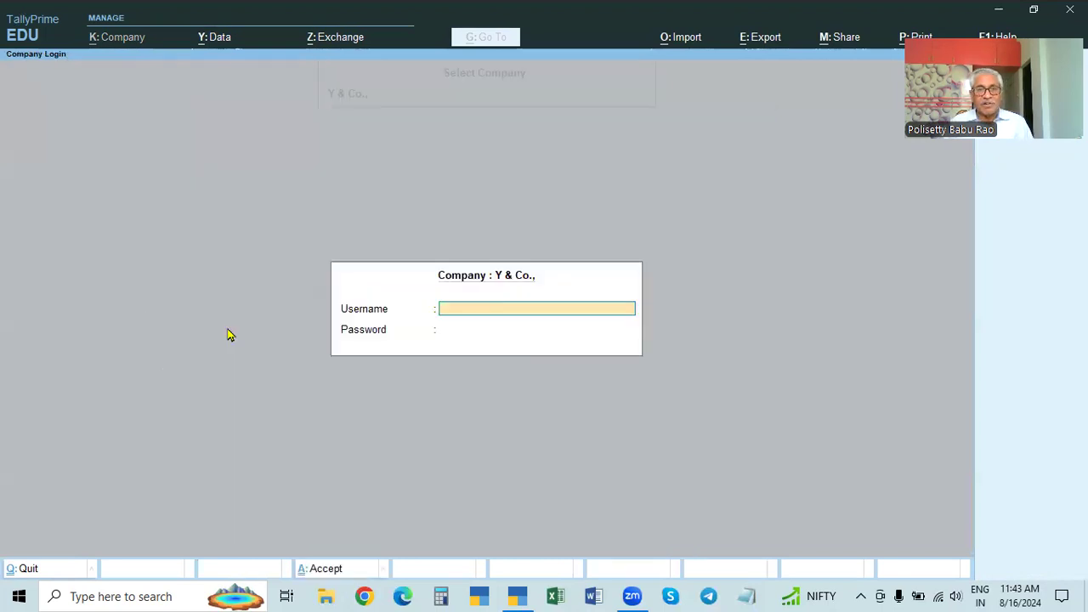
key(Escape)
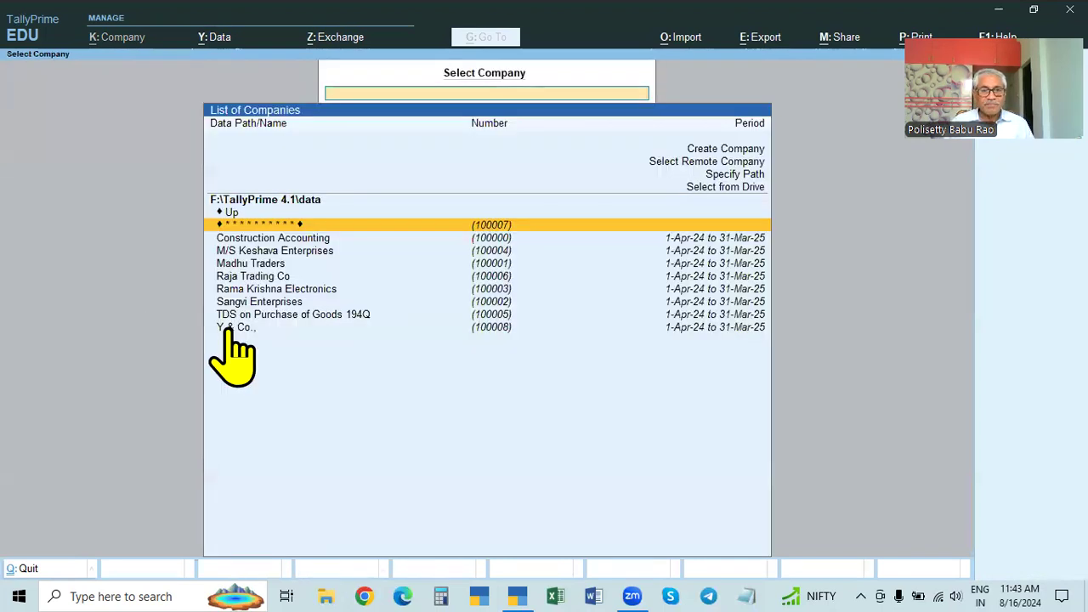
click(228, 328)
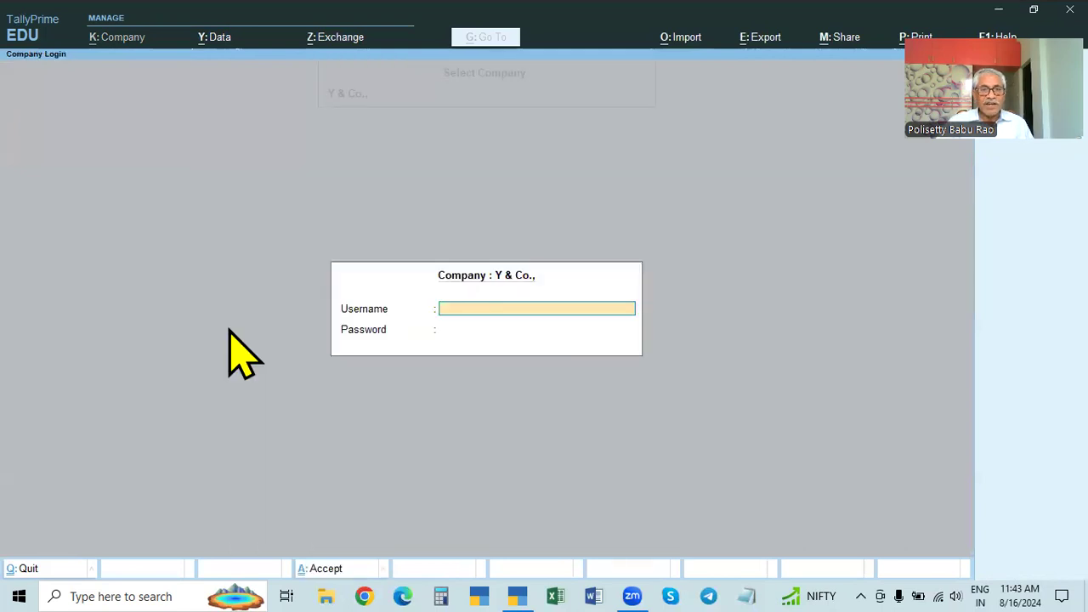
text(ADMIN)
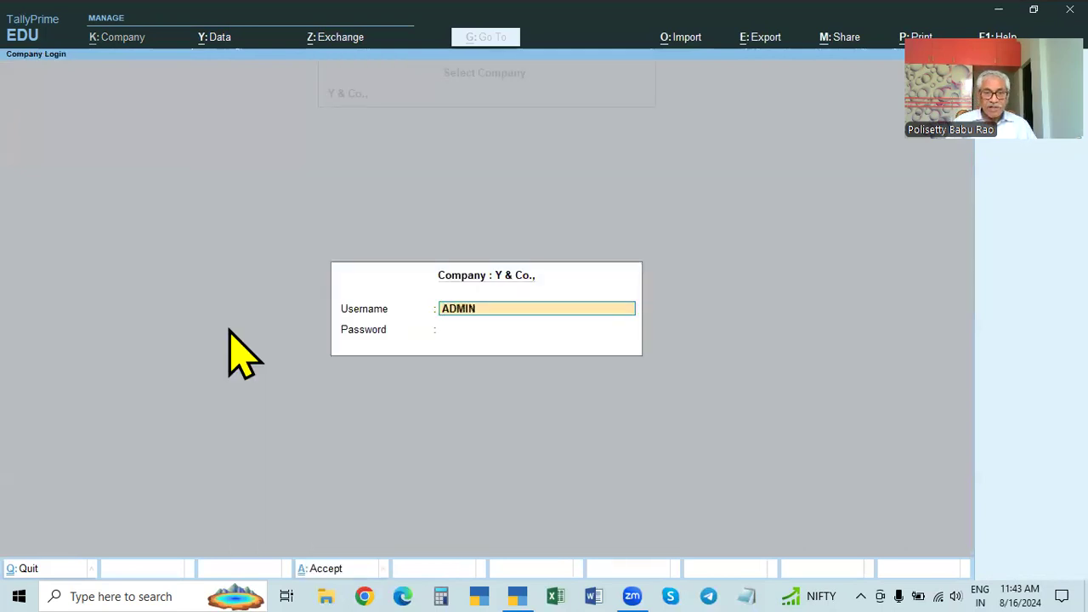
key(Return)
text(***)
key(Return)
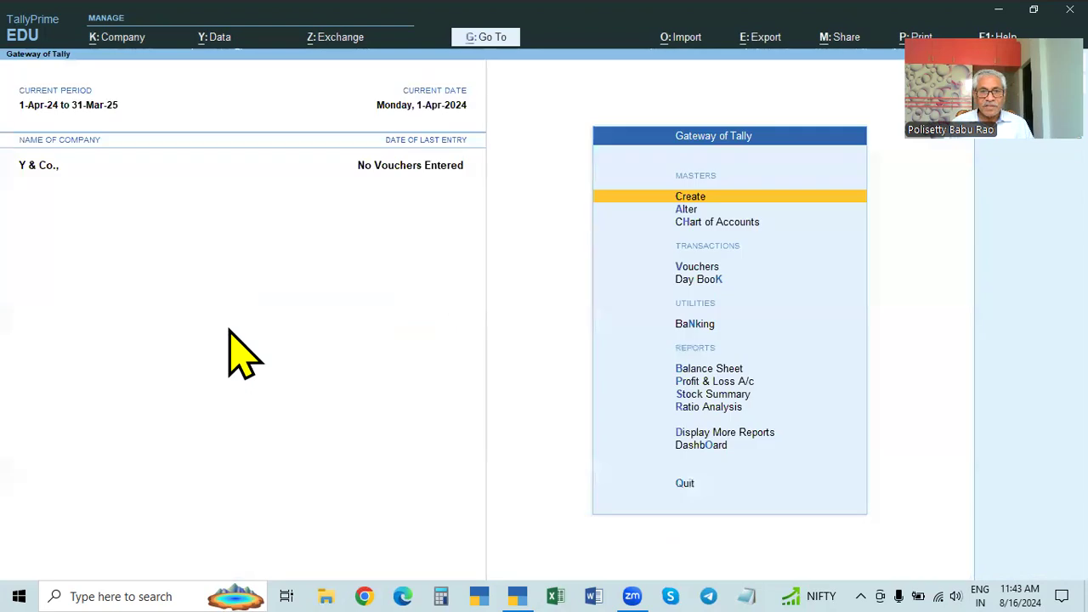
Step: Delete Y & Co. from its Company Alteration form with Alt+D, confirming twice
key(Up)
click(104, 47)
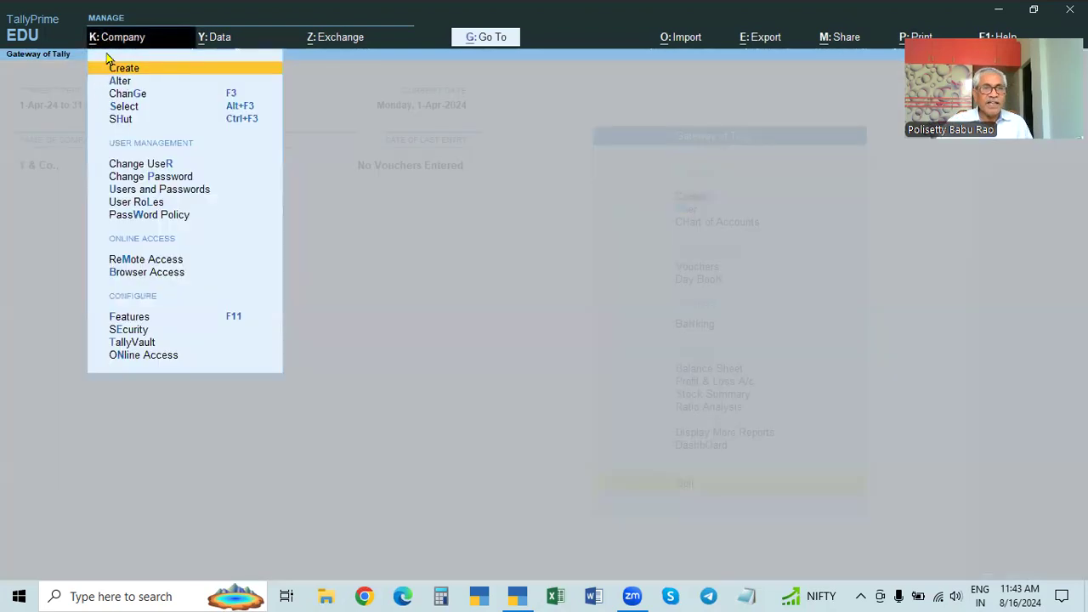
click(119, 82)
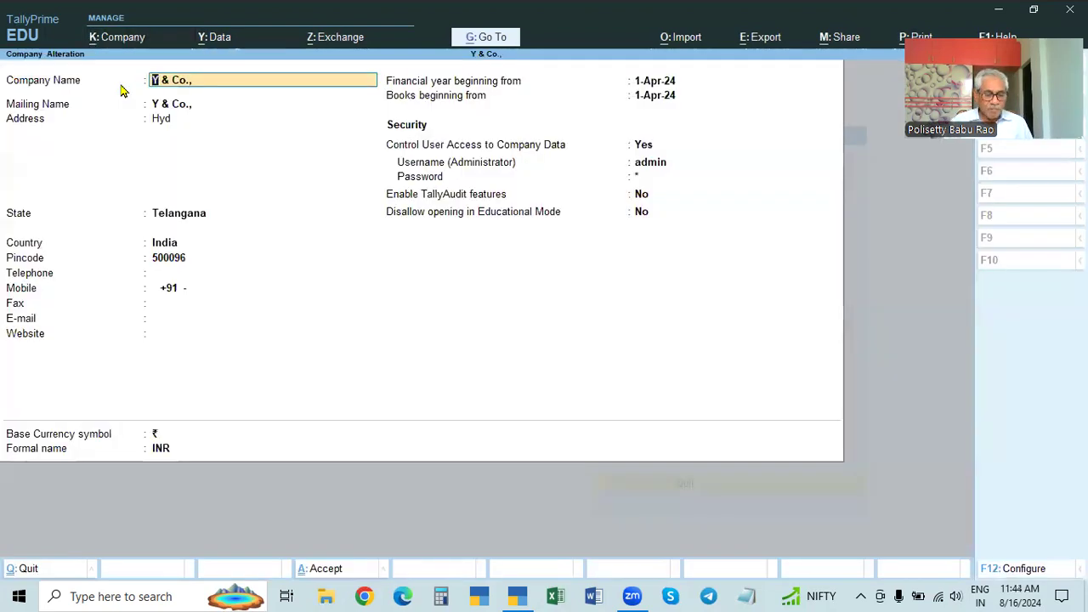
key(alt+d)
key(y)
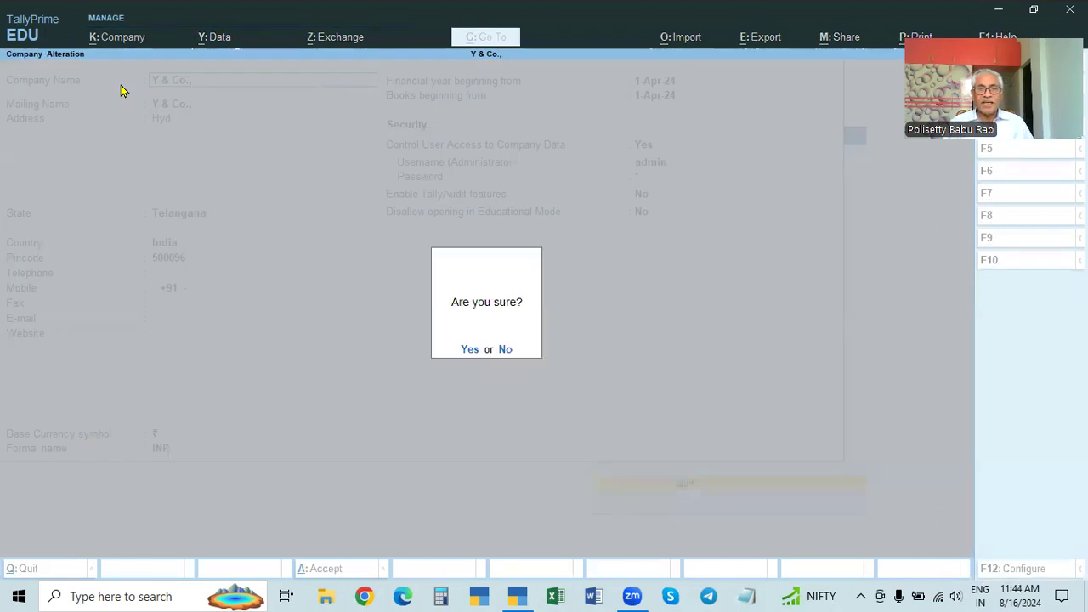
click(470, 349)
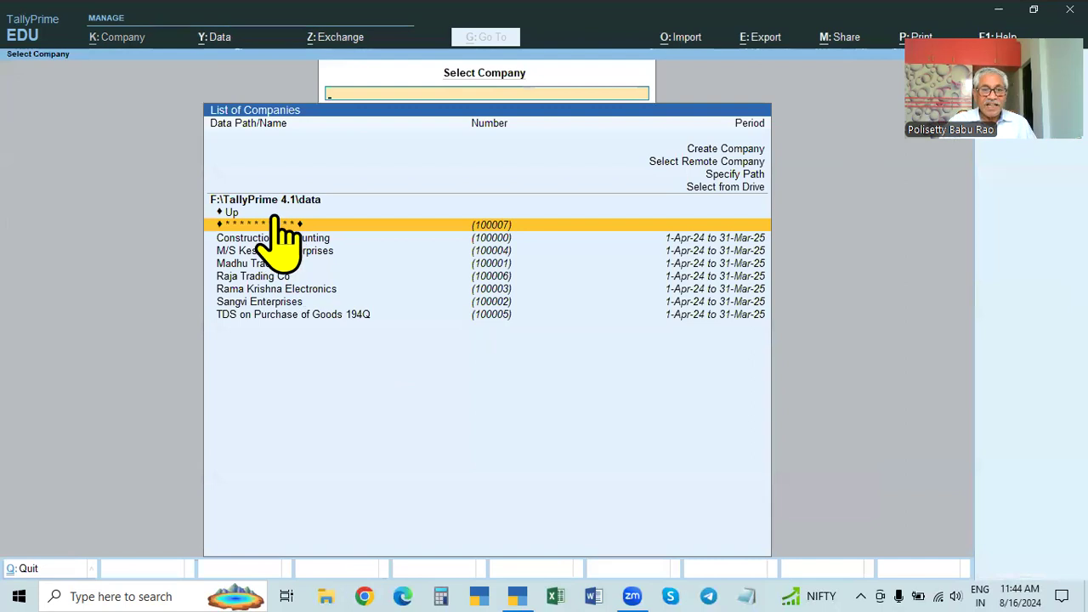
Step: Unlock X & CO. with its TallyVault password, log in as ADMIN, and show the Company menu
click(521, 237)
key(Return)
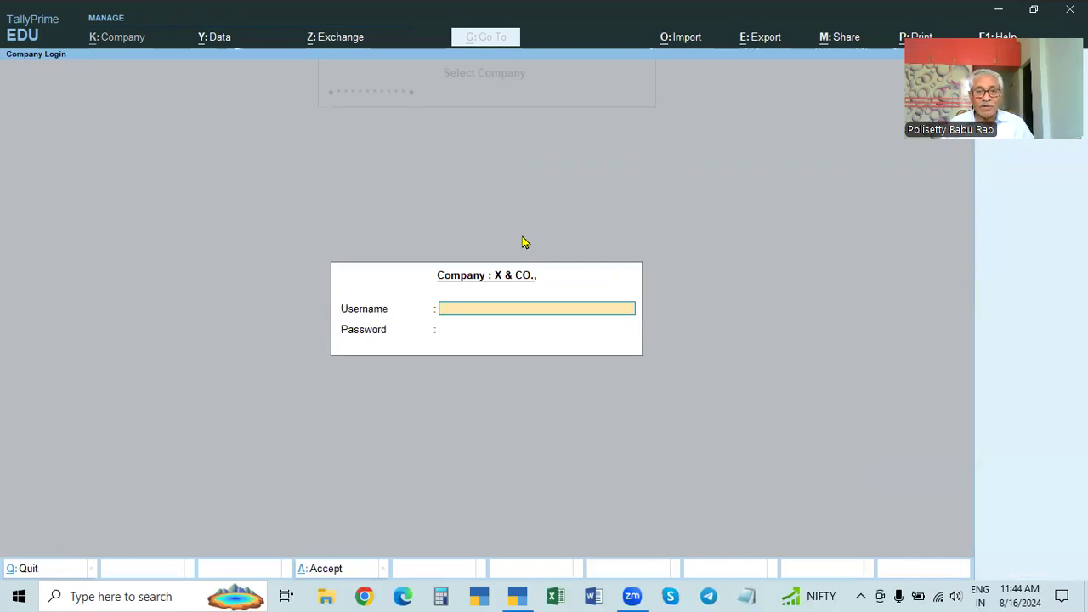
key(Escape)
key(Return)
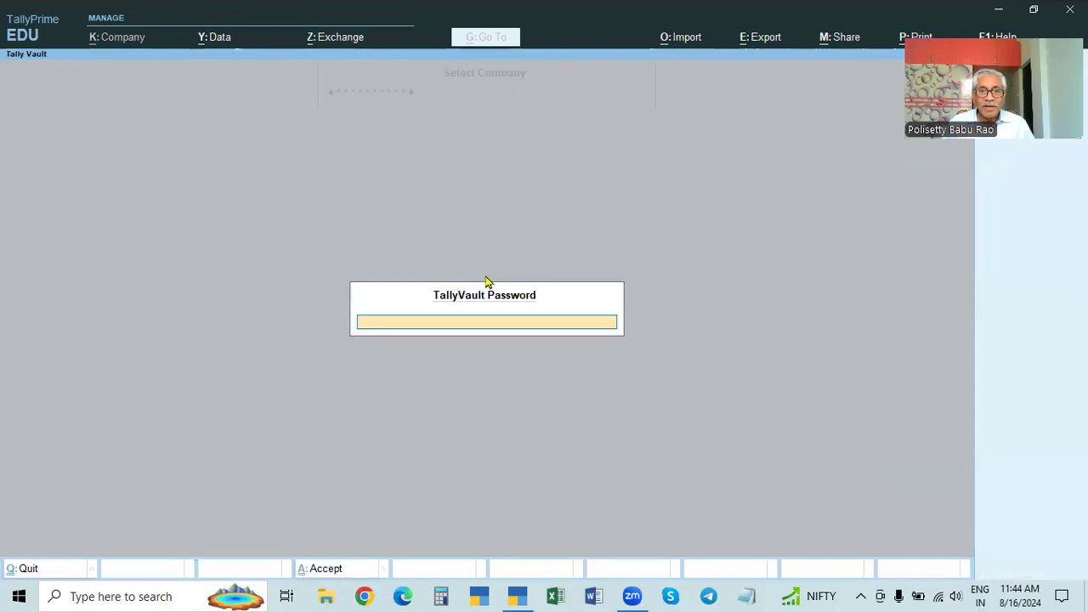
text(******)
key(Return)
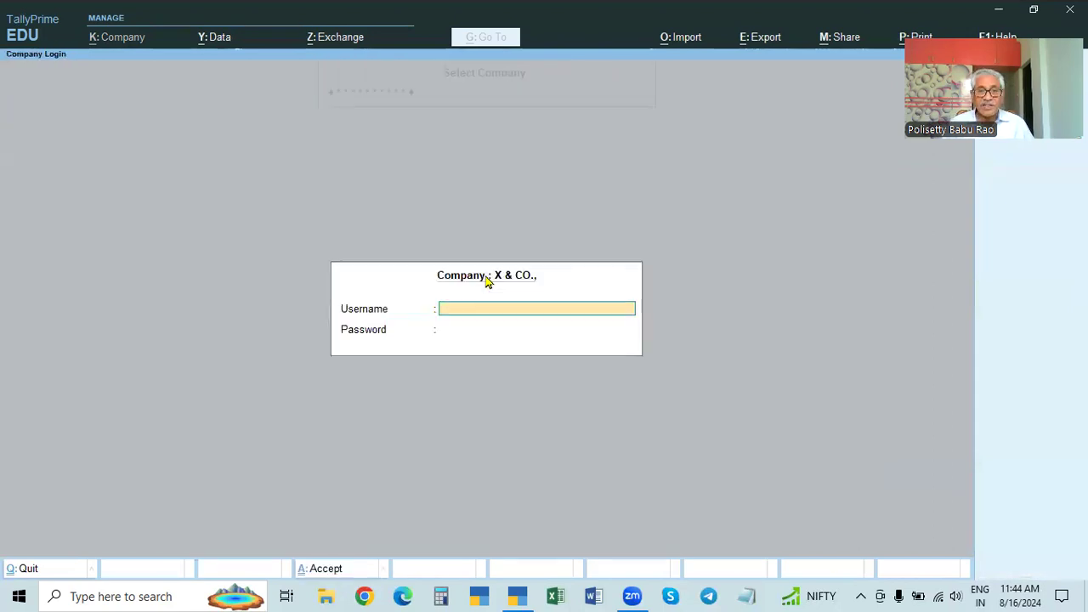
text(ADMIN)
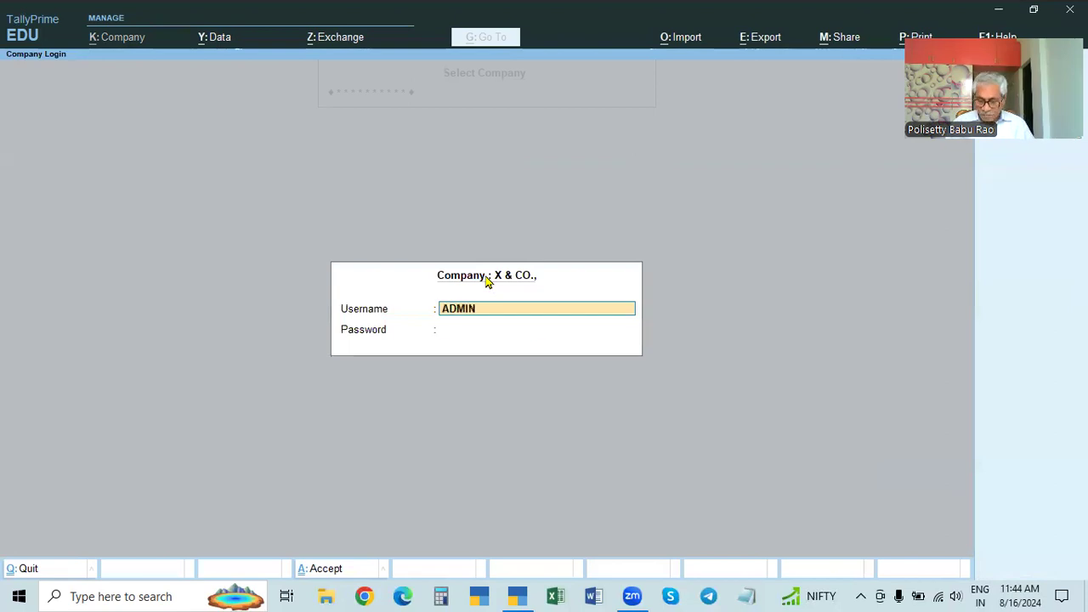
key(Return)
text(*)
key(Return)
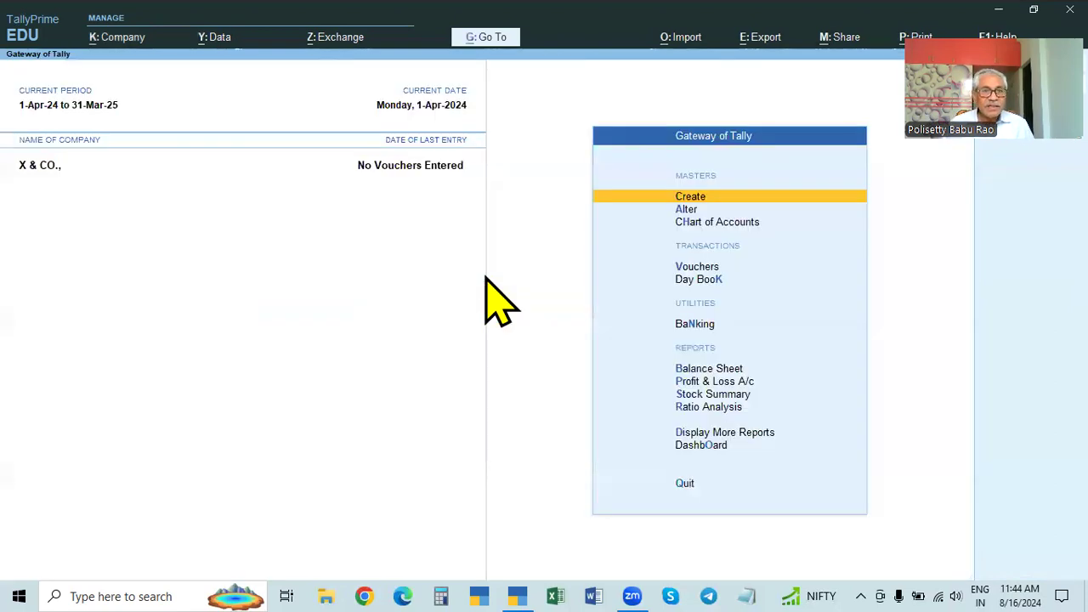
click(102, 37)
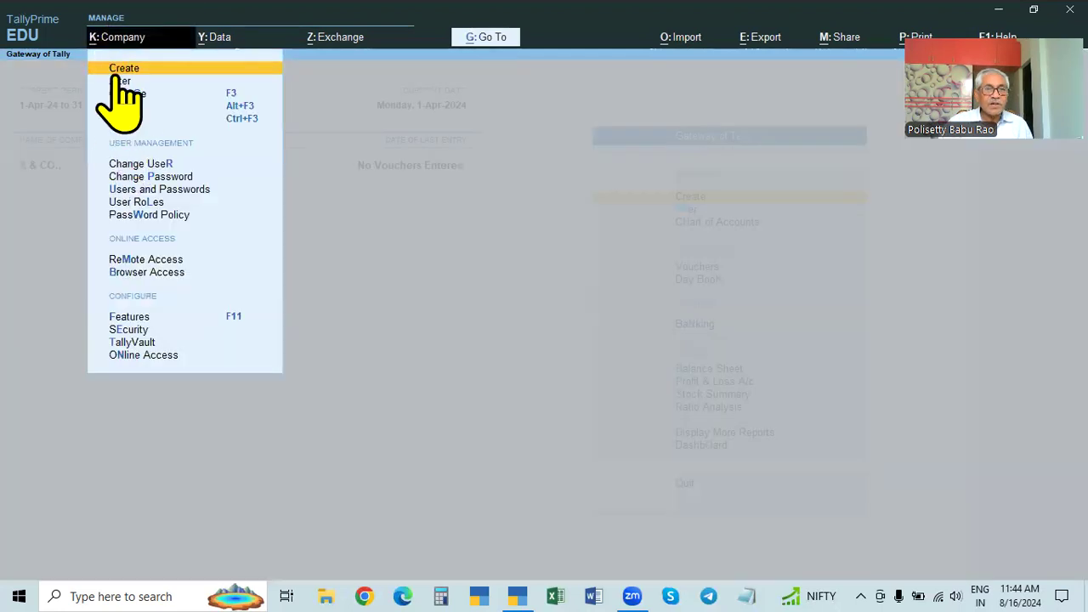
Step: In X & CO.'s Company Alteration, set Use TallyVault Password to encrypt Company Data to Yes
click(119, 83)
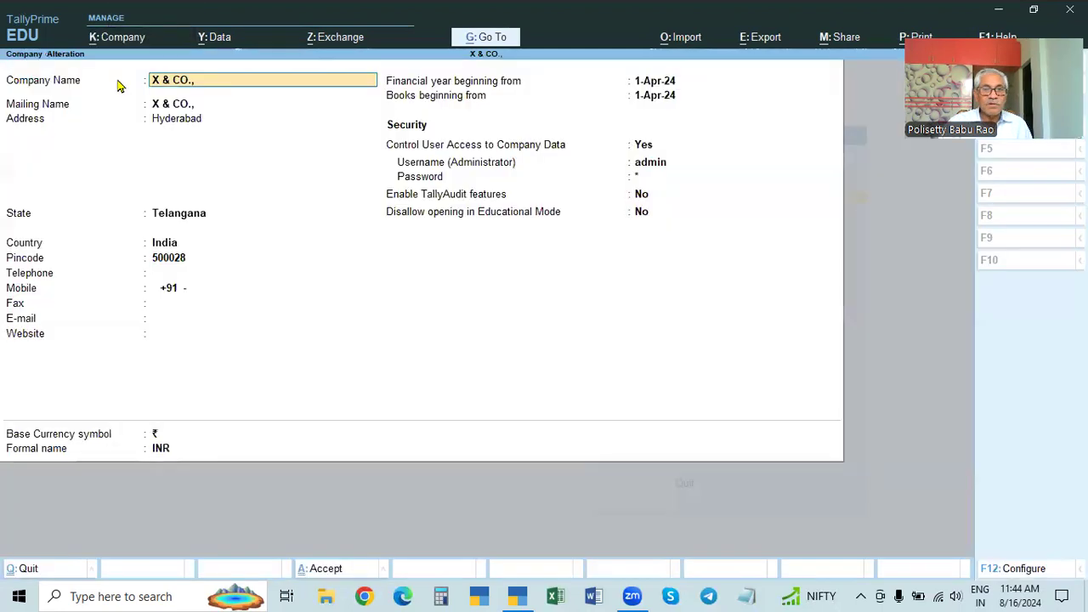
click(644, 145)
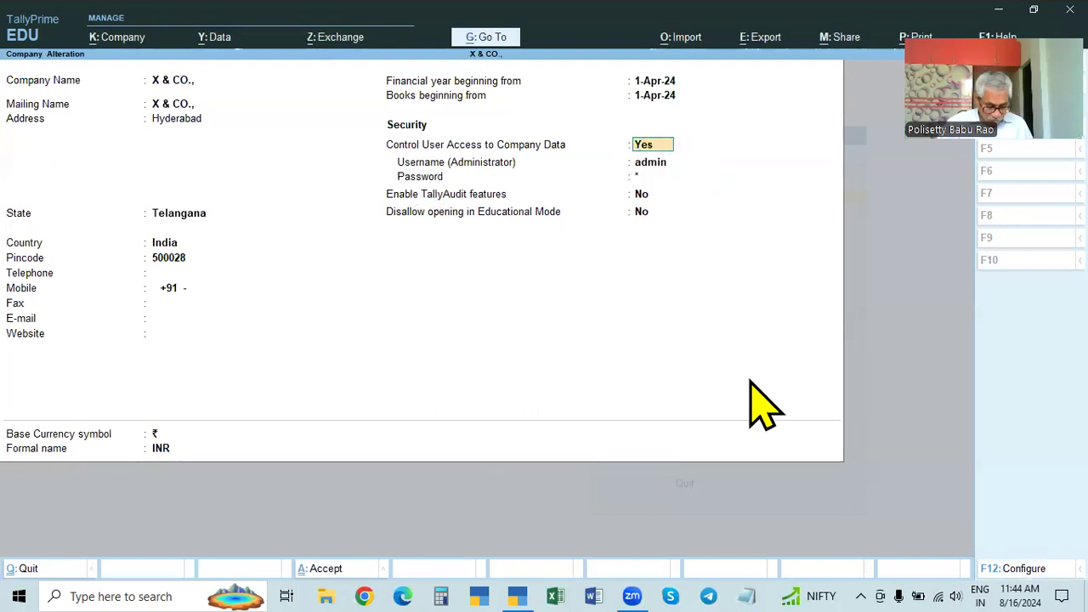
key(ctrl)
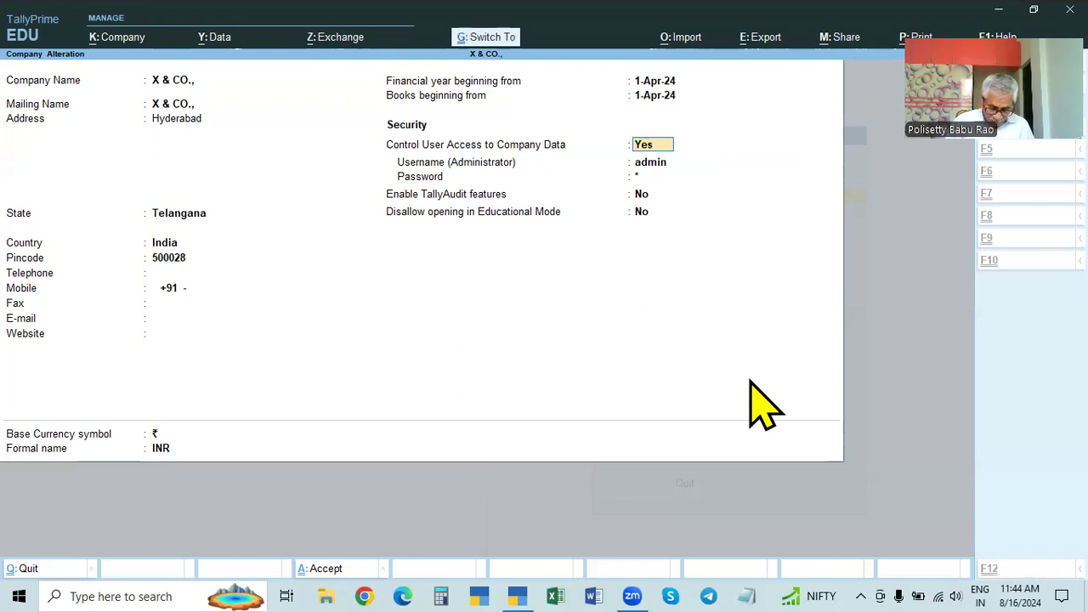
key(F12)
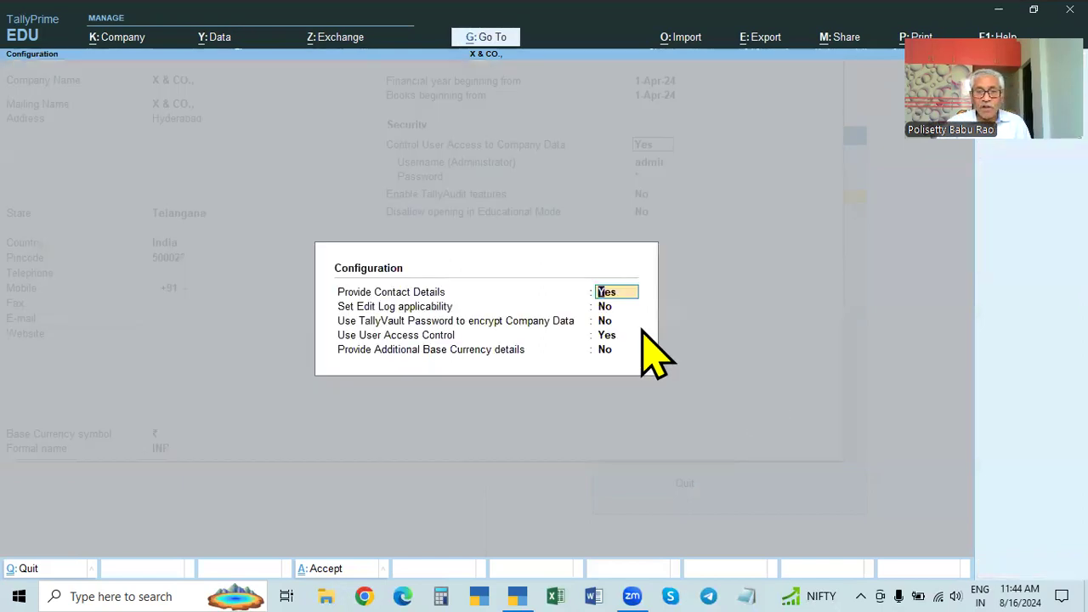
click(607, 321)
key(y)
key(Return)
key(Return)
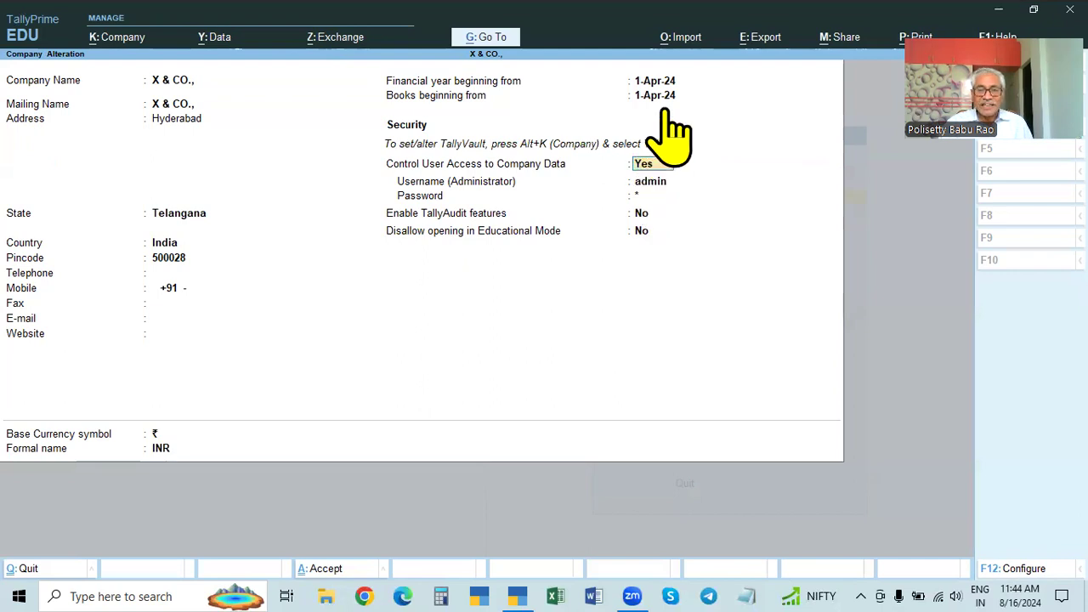
Step: Recheck the TallyVault option in F12 configuration and accept the alteration with Ctrl+A
key(F12)
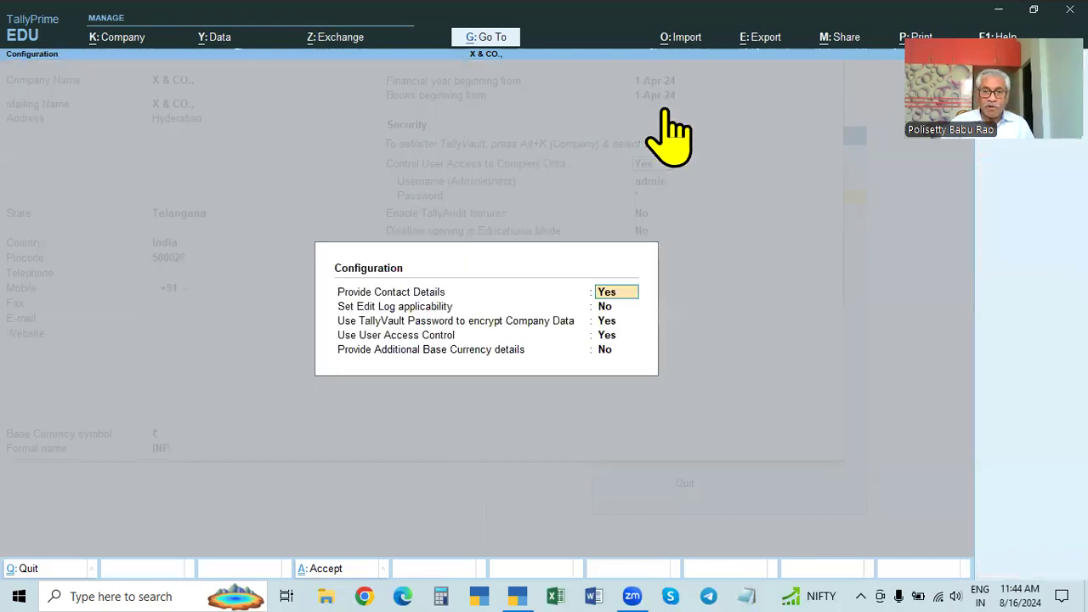
click(607, 325)
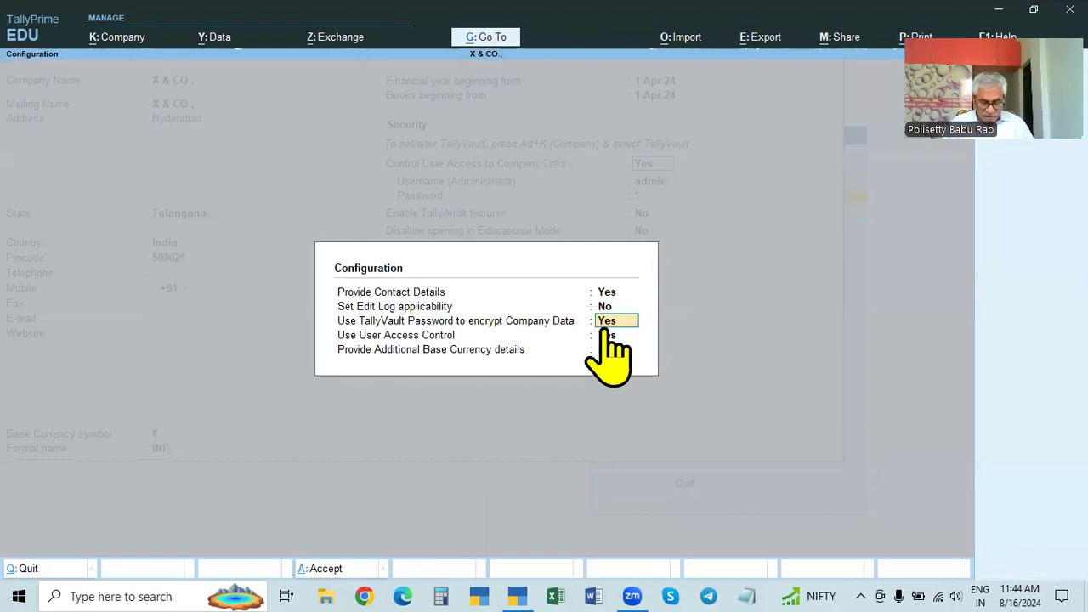
key(Return)
key(Return)
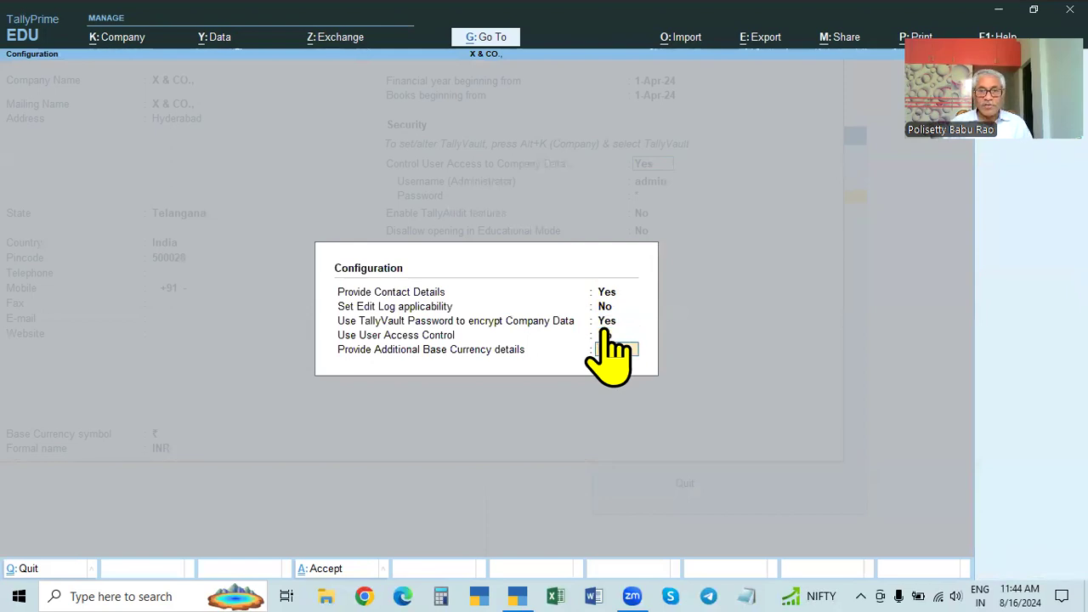
key(Return)
key(Return)
key(Return)
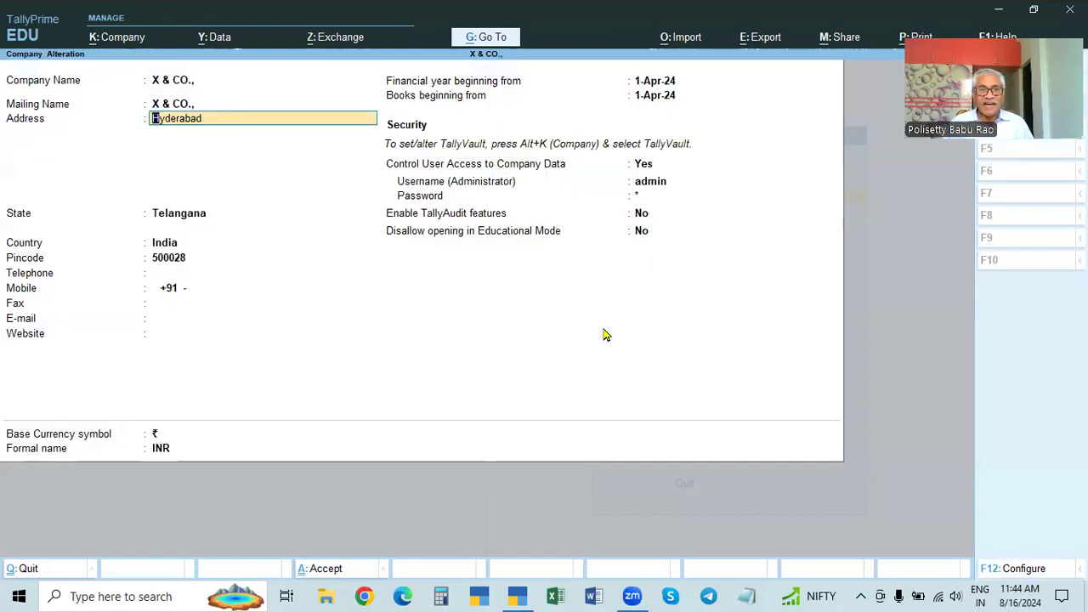
key(Return)
key(ctrl+a)
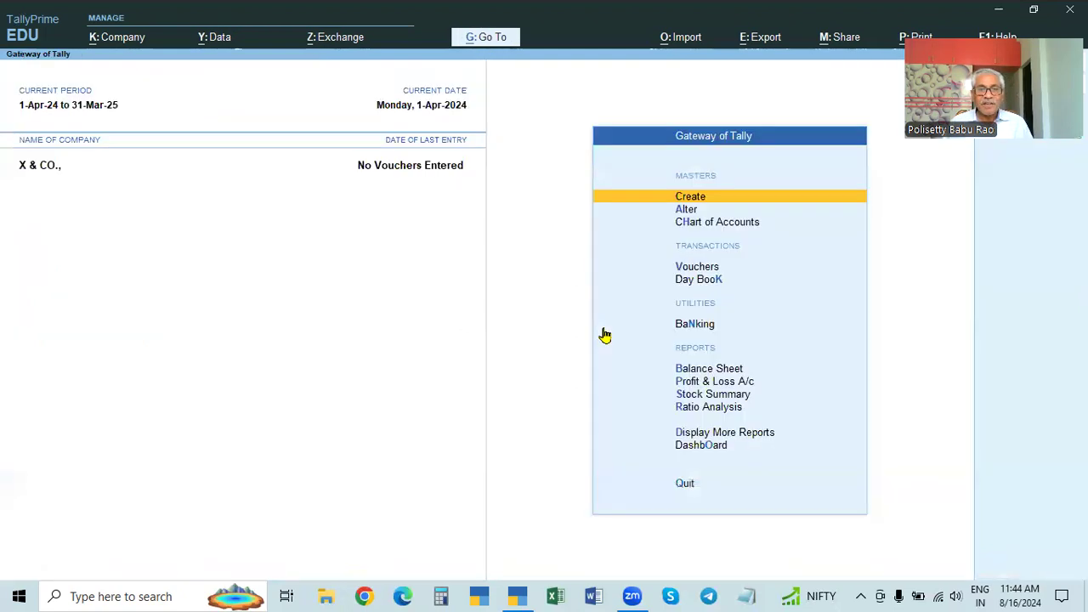
Step: Shut X & CO., then reopen it through its vault password and ADMIN login
key(Down)
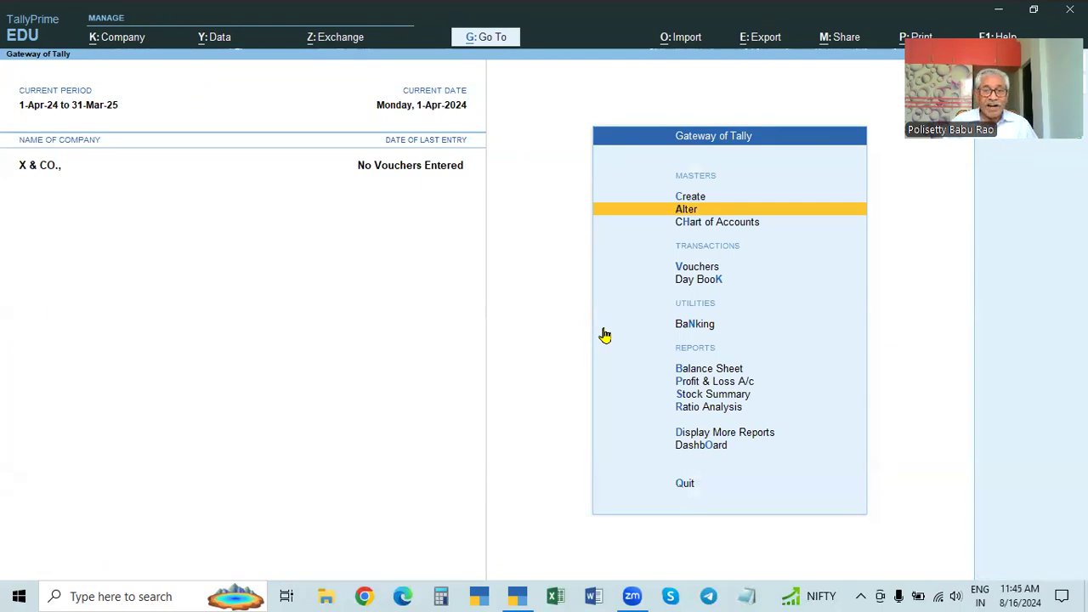
key(ctrl+F3)
key(Return)
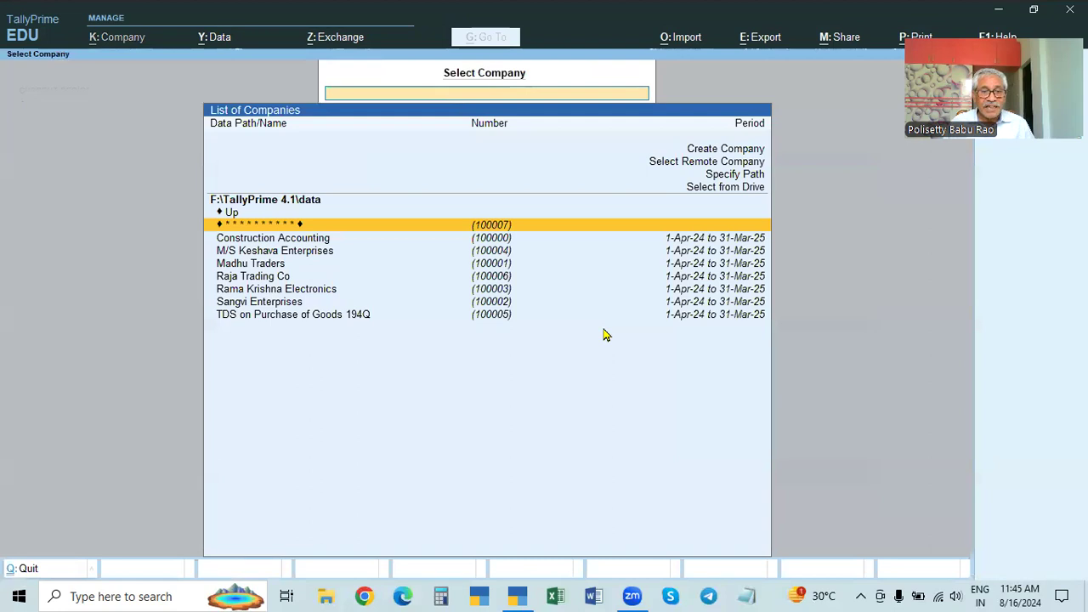
key(Return)
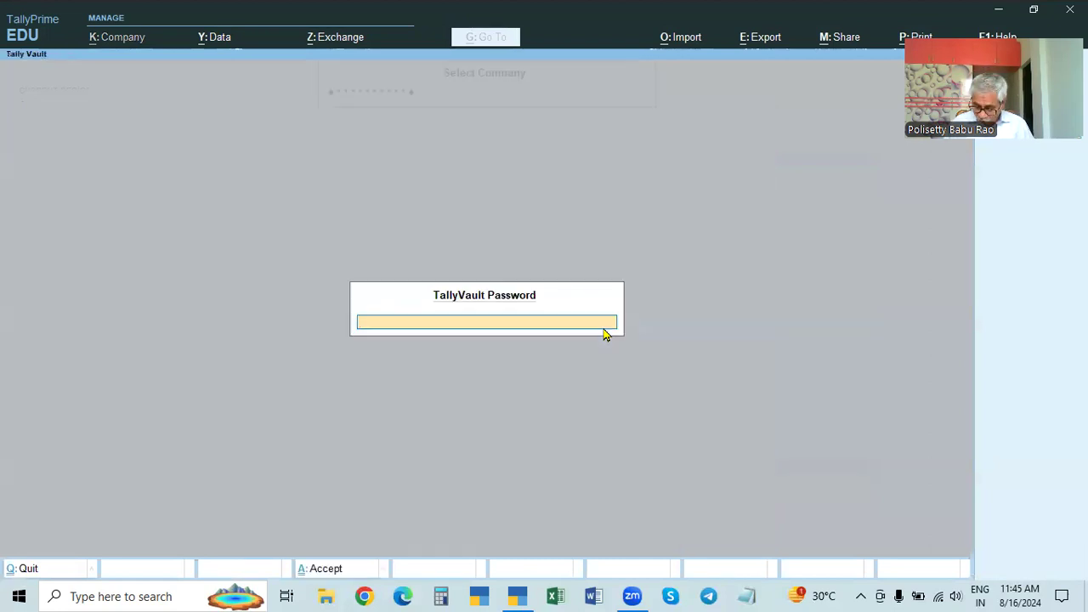
key(Return)
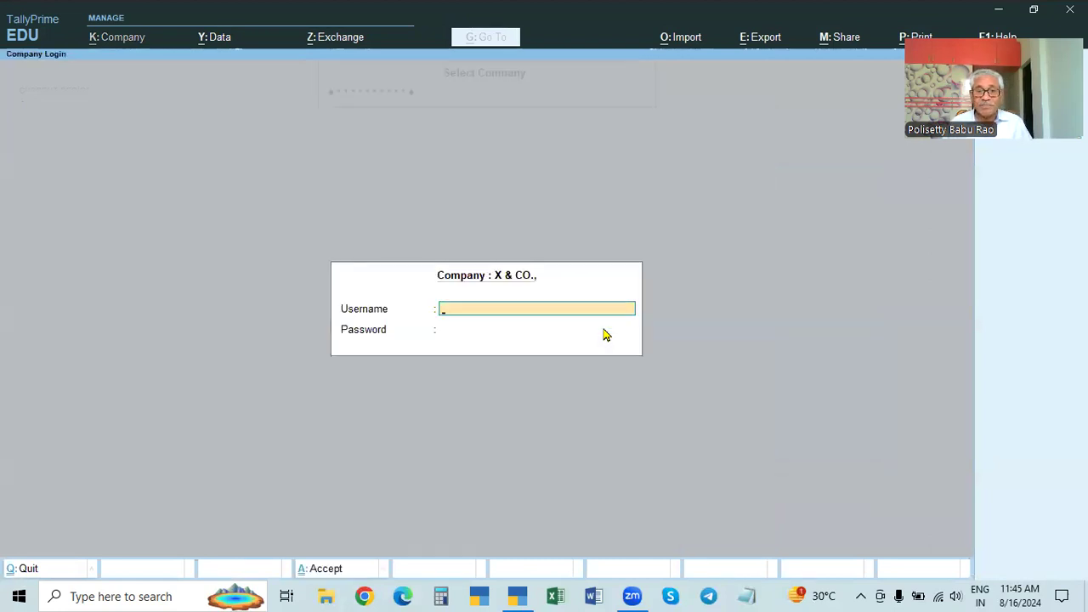
text(ADMIN)
key(Return)
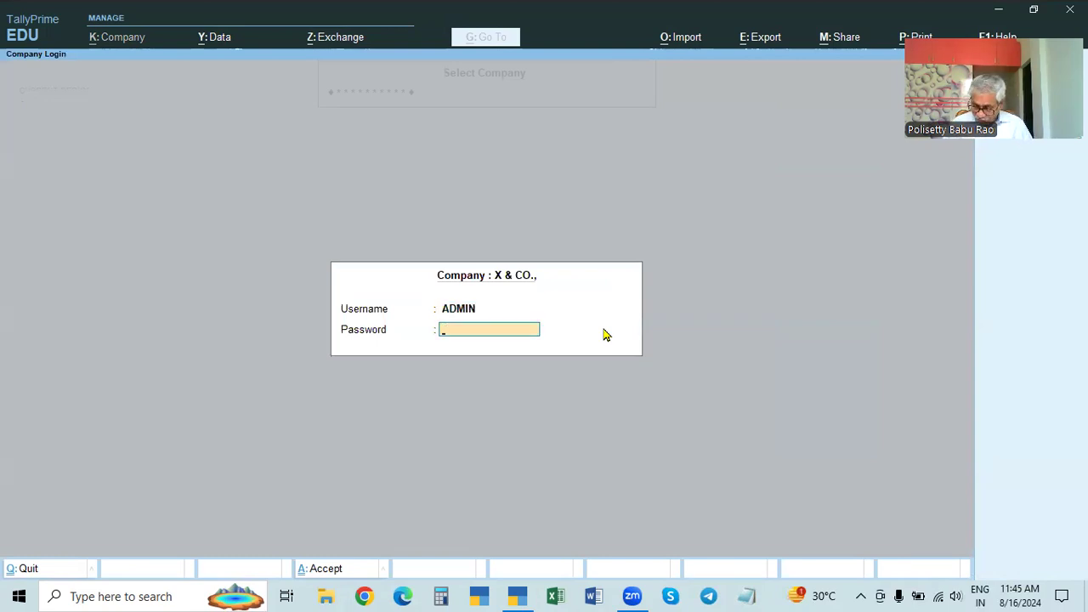
key(Return)
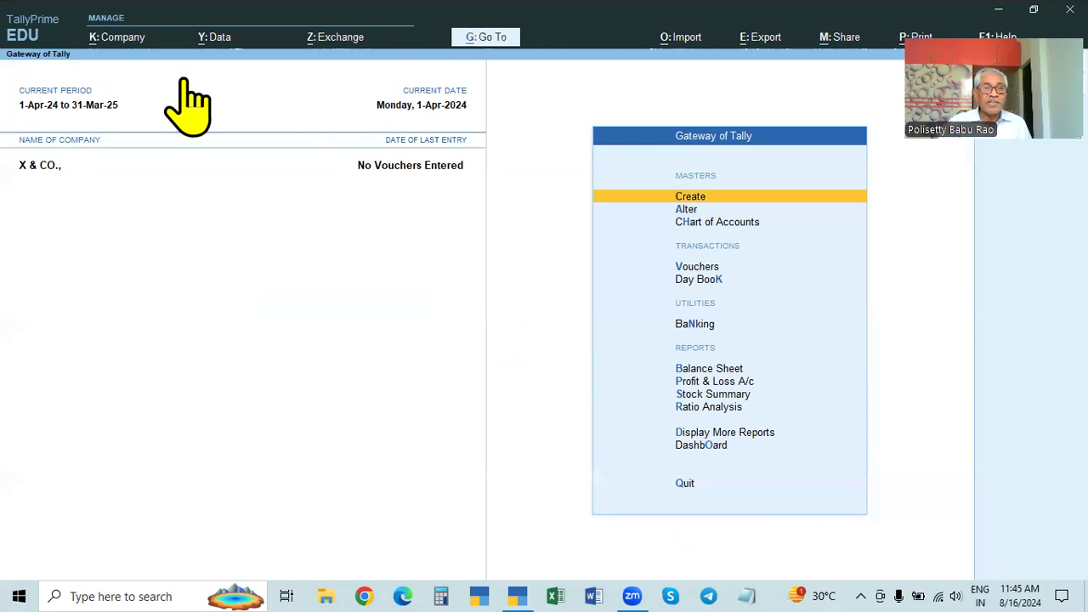
key(alt+k)
click(119, 82)
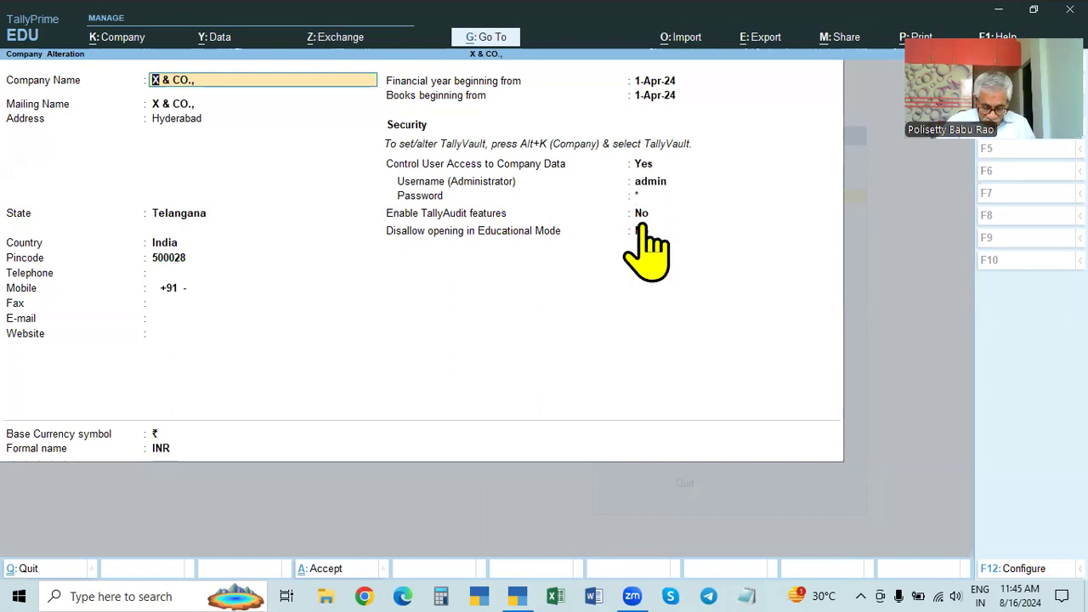
key(F12)
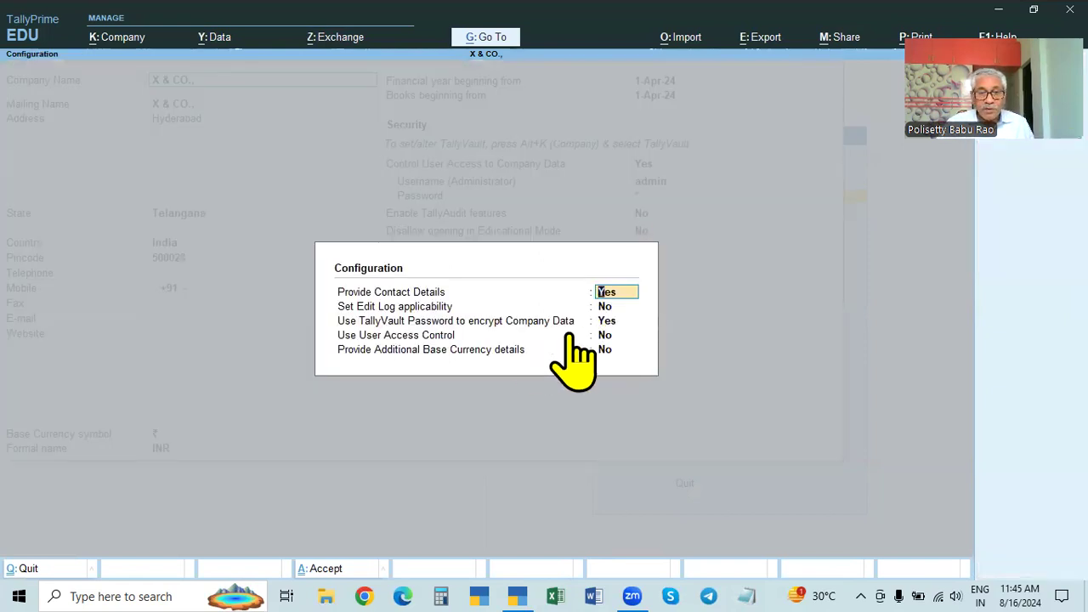
click(618, 336)
text(y)
key(Return)
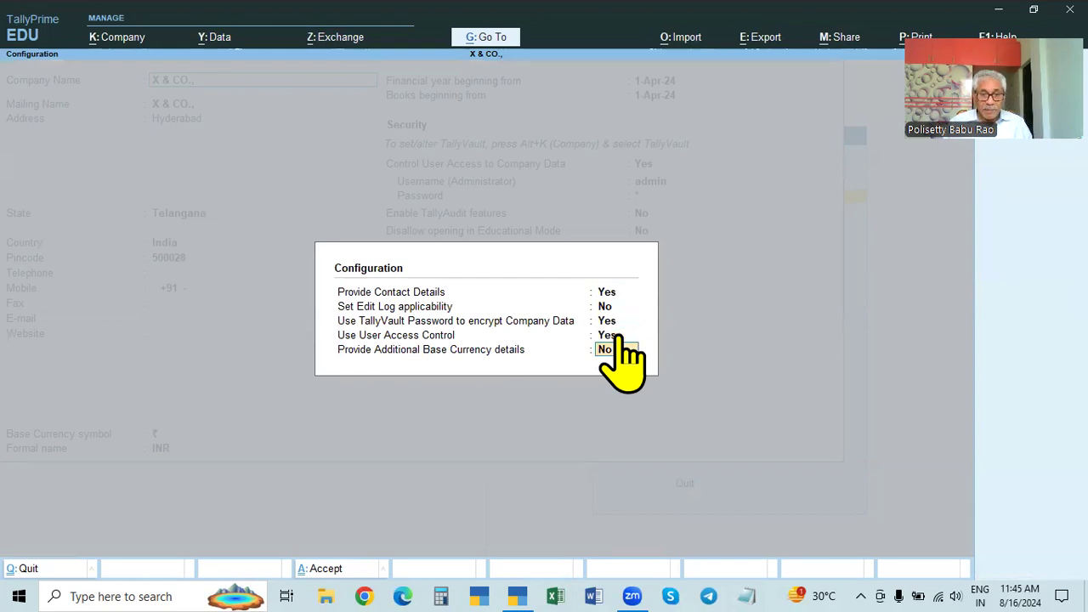
key(Return)
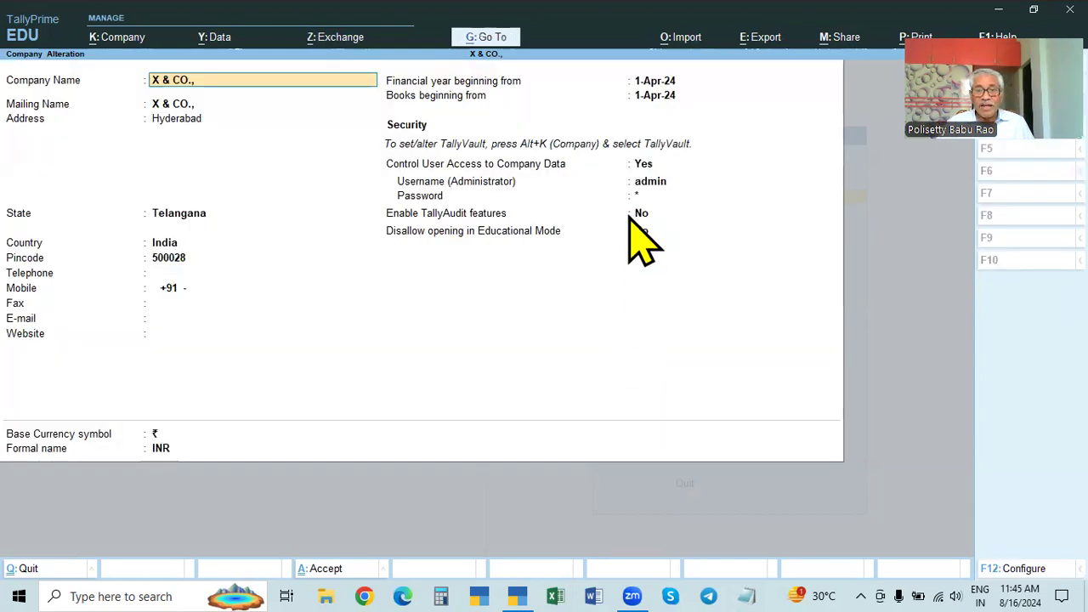
key(BackSpace)
key(Escape)
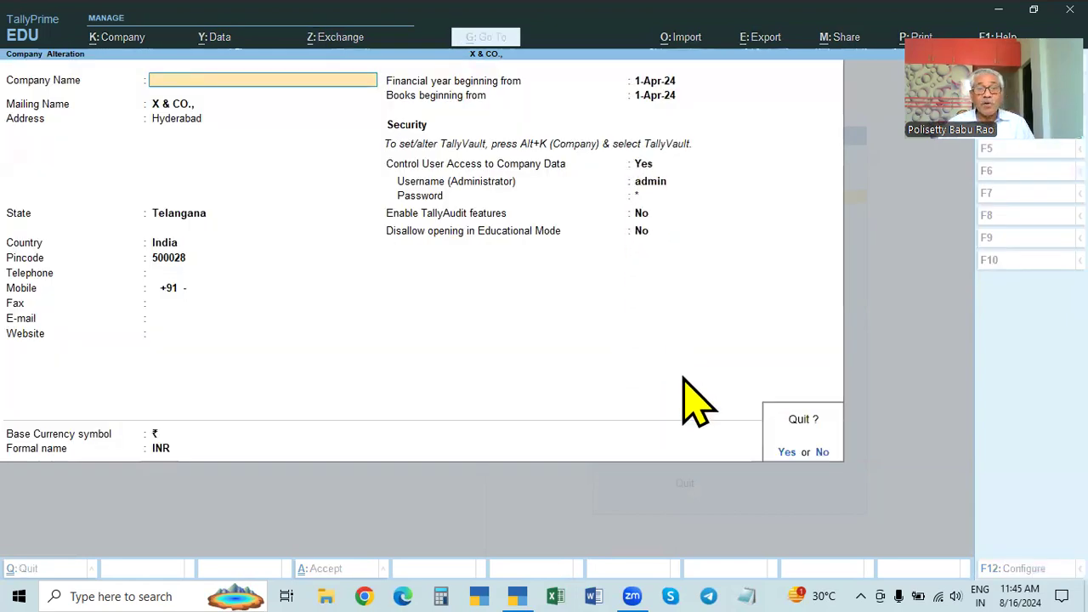
key(y)
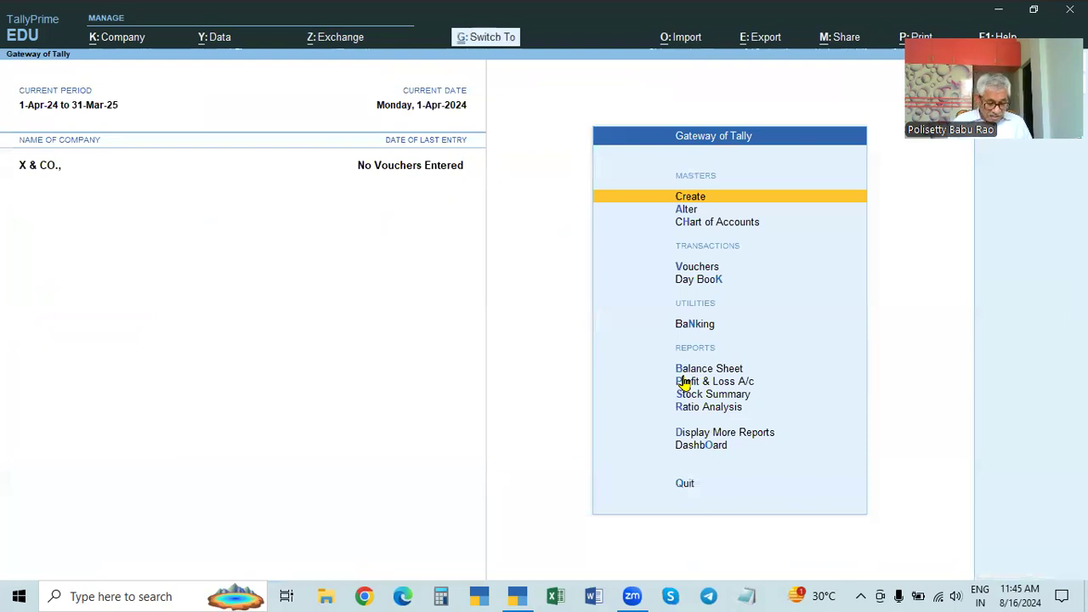
key(ctrl+F3)
Step: Confirm shutting X & CO. and open Rama Krishna Electronics from the company list
key(Return)
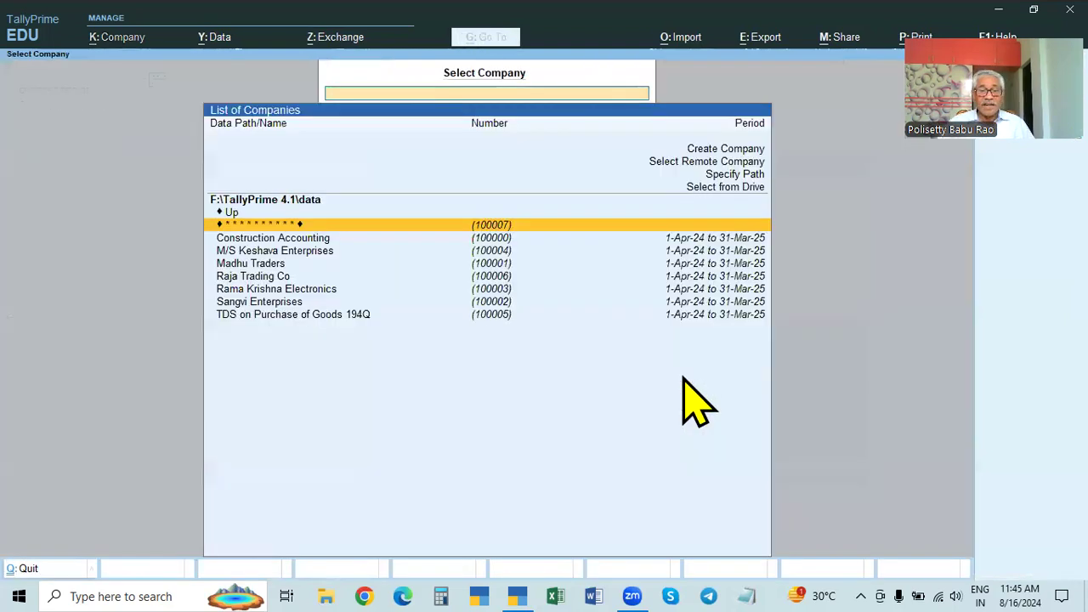
click(272, 291)
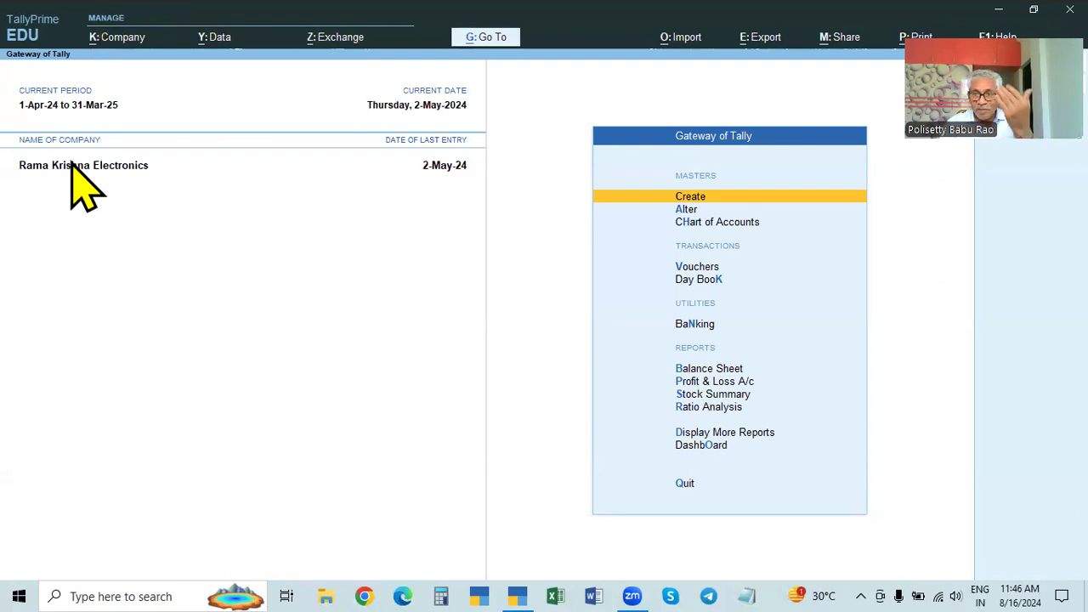
Step: Open Rama Krishna Electronics' Company Alteration and review its F12 options, including TallyVault encryption, without changes
click(108, 43)
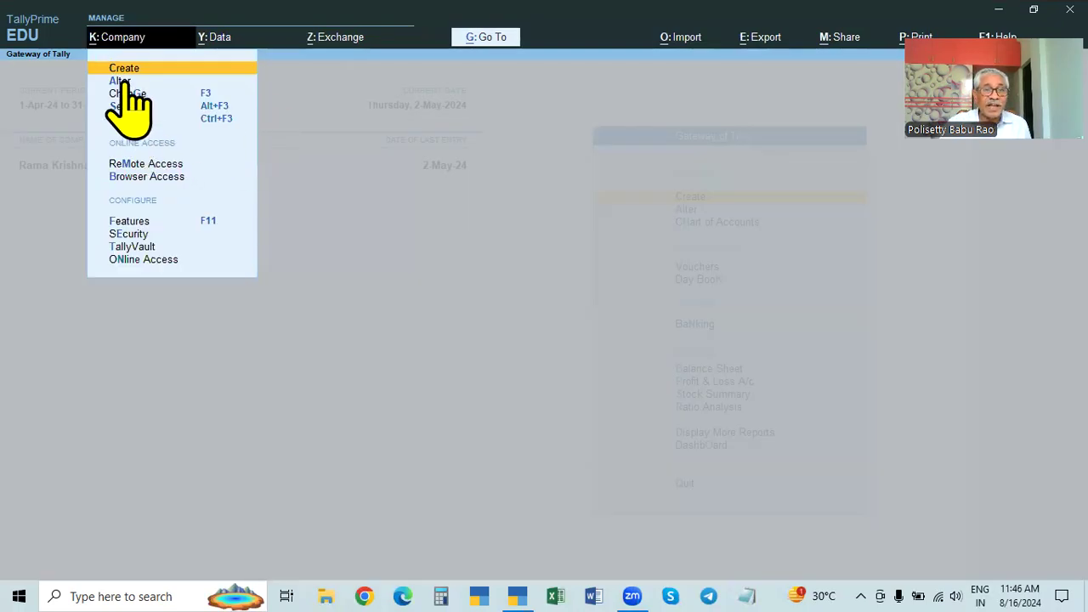
click(123, 82)
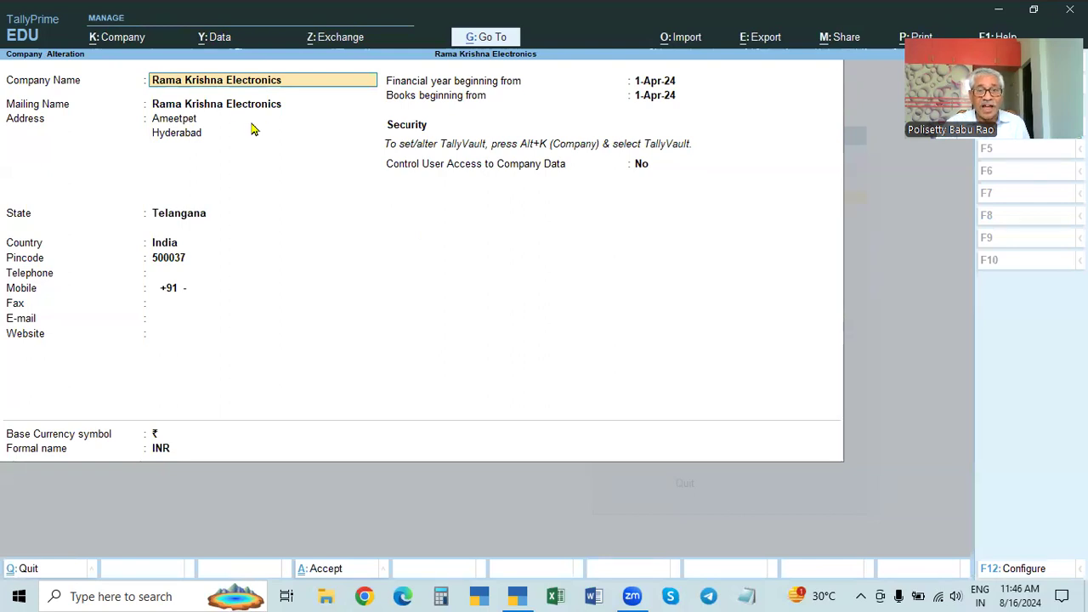
click(620, 145)
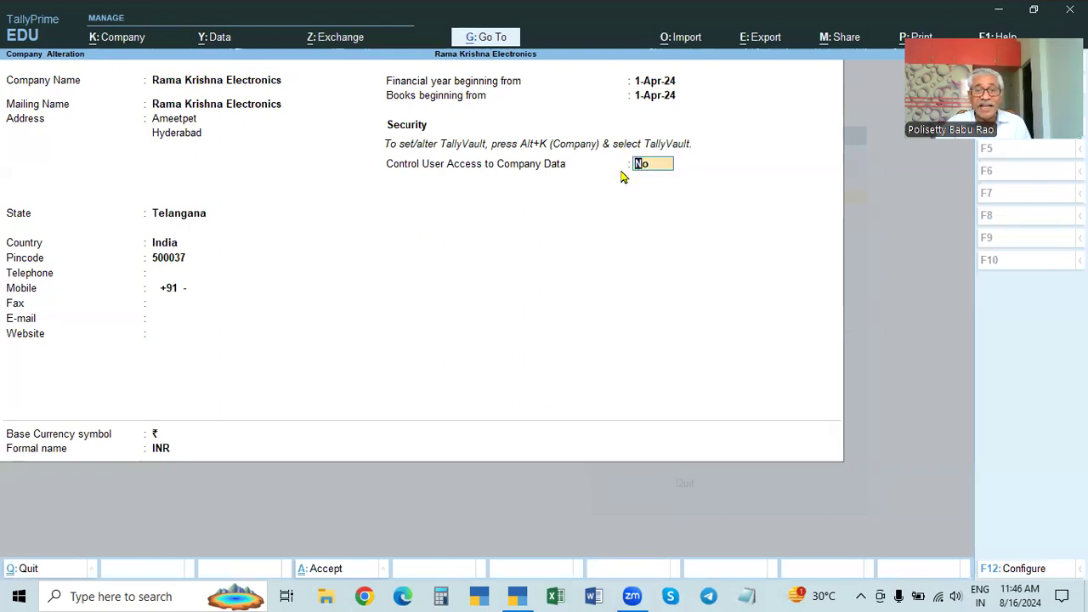
key(F12)
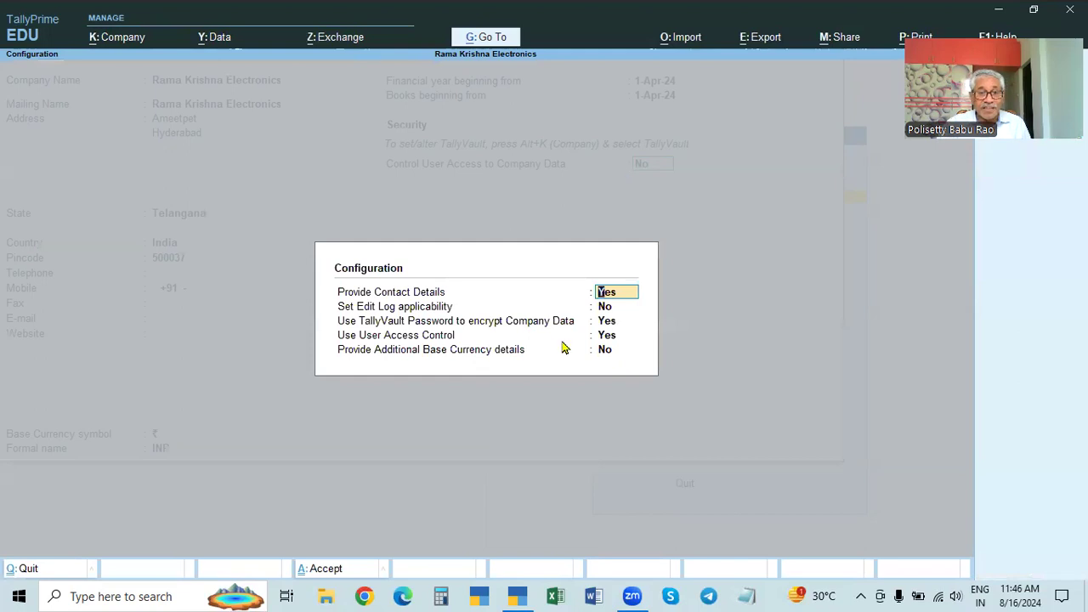
key(Escape)
key(Escape)
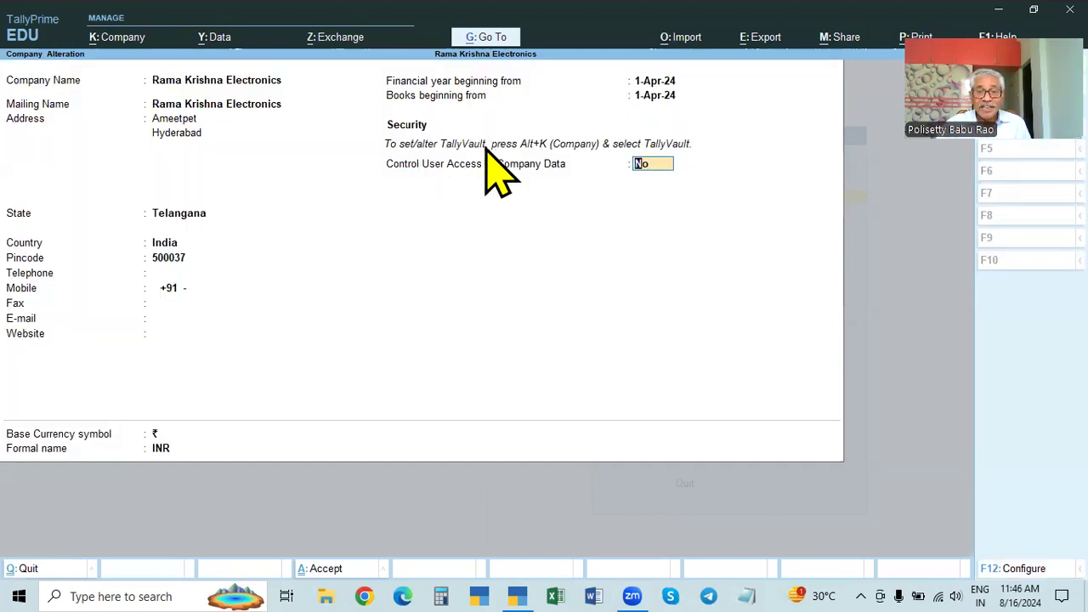
key(F12)
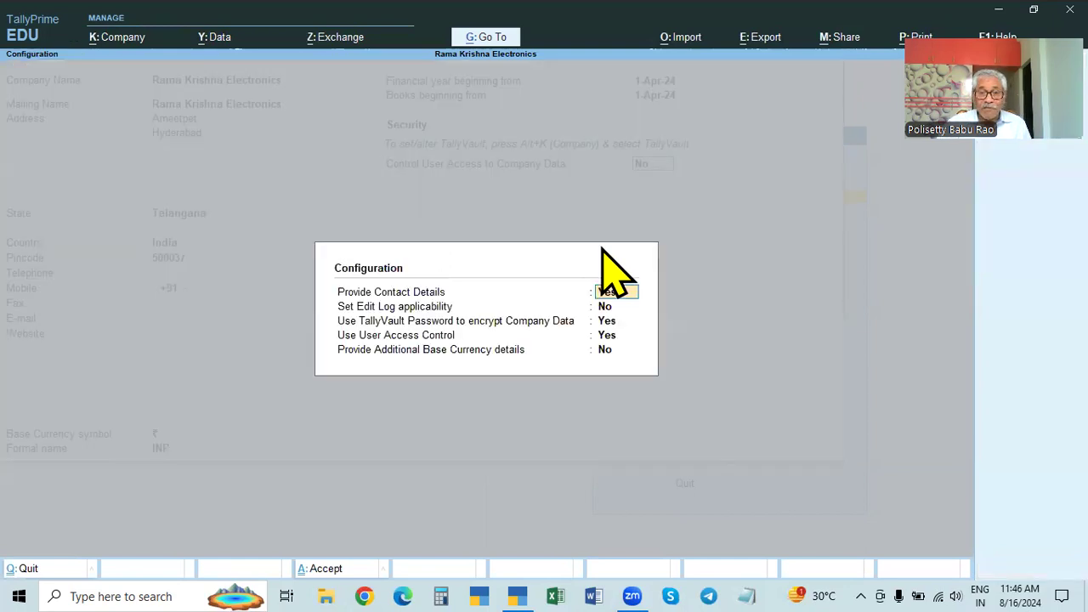
click(606, 322)
key(Return)
key(Return)
key(Return)
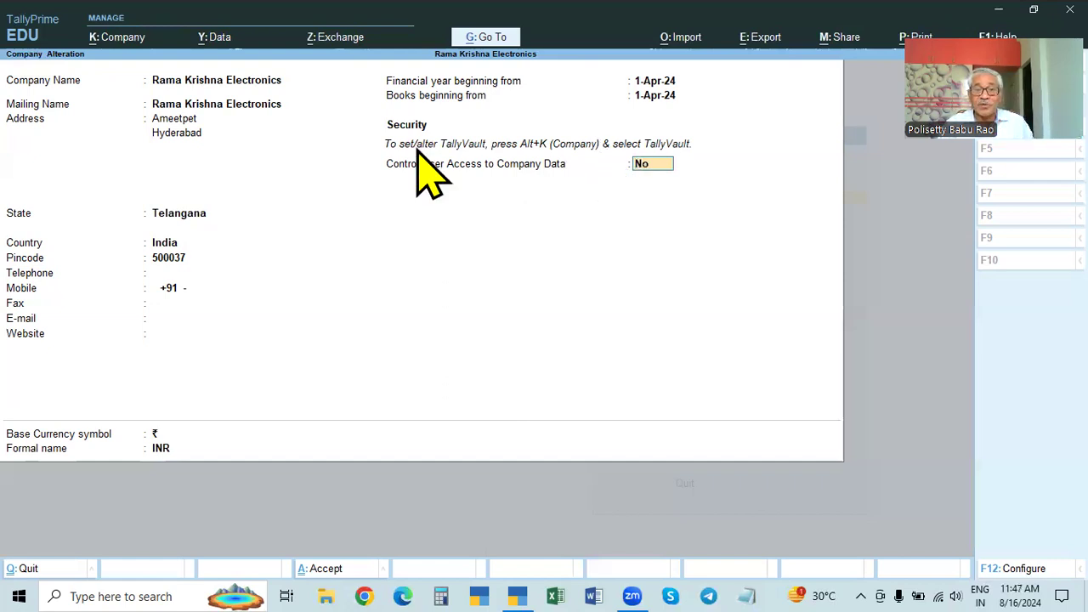
click(111, 43)
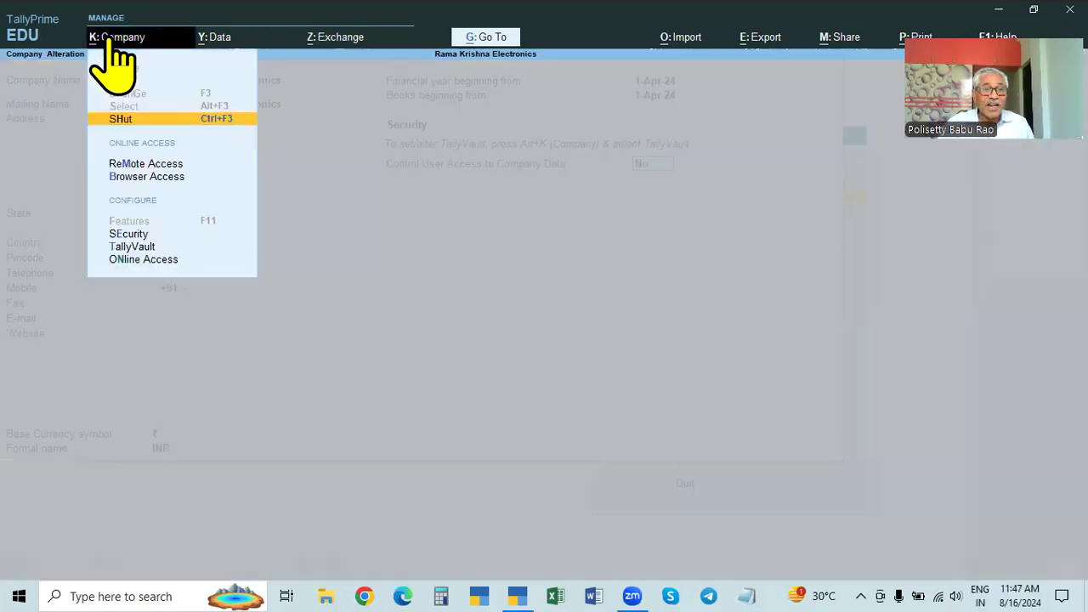
Step: Set and confirm a TallyVault password for Rama Krishna Electronics, decline the copy, and reopen it
click(125, 248)
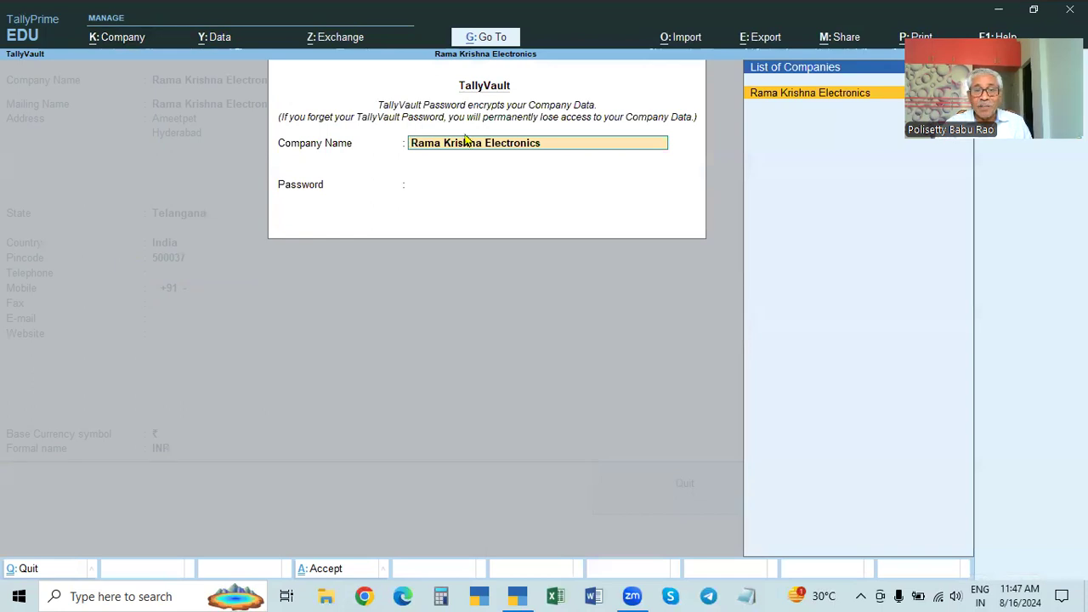
key(Return)
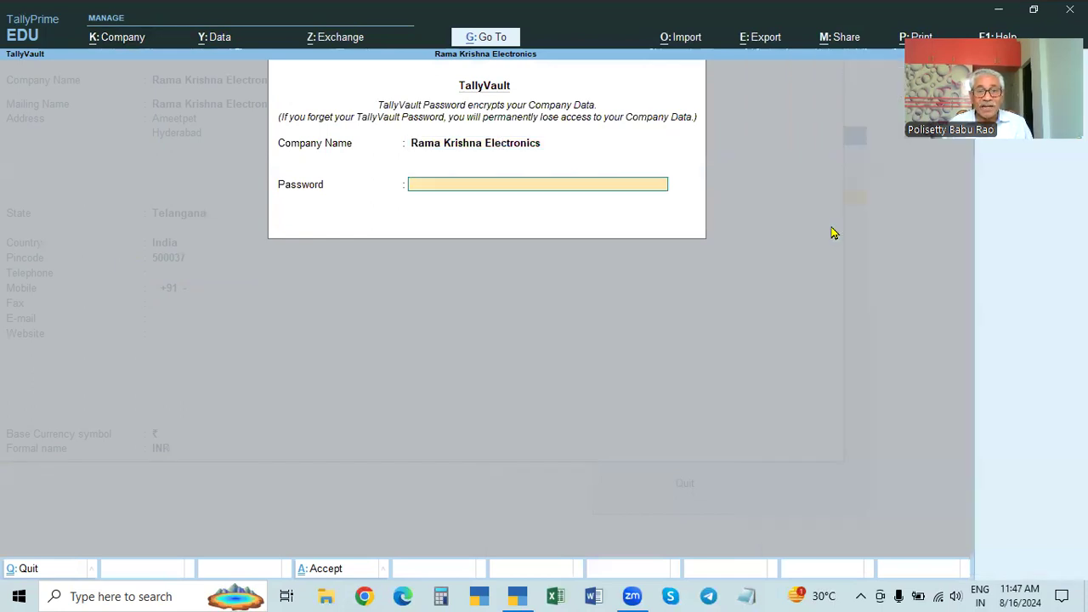
text(****)
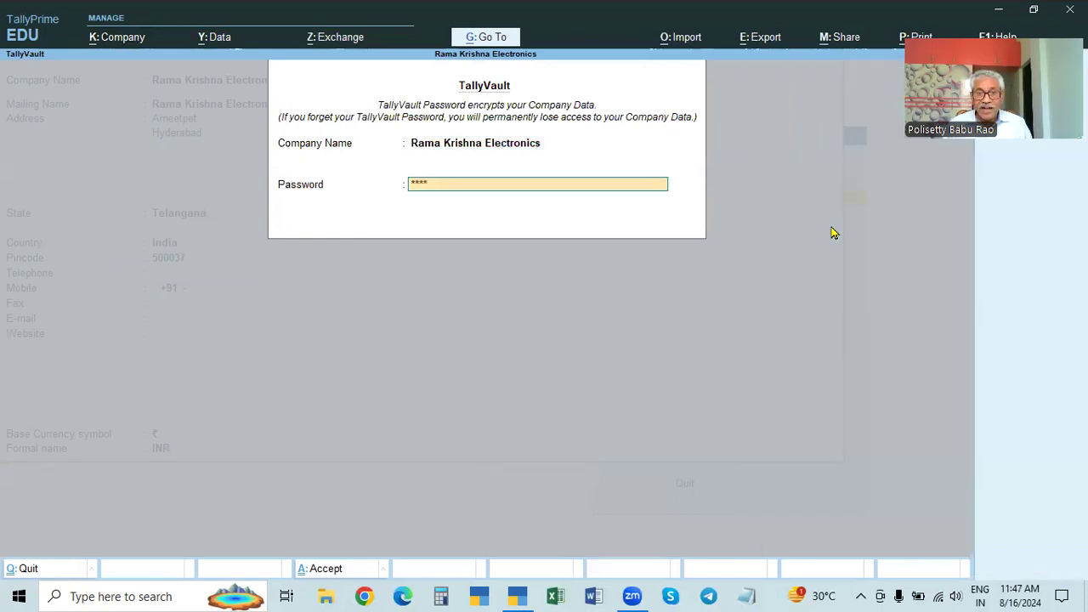
key(Return)
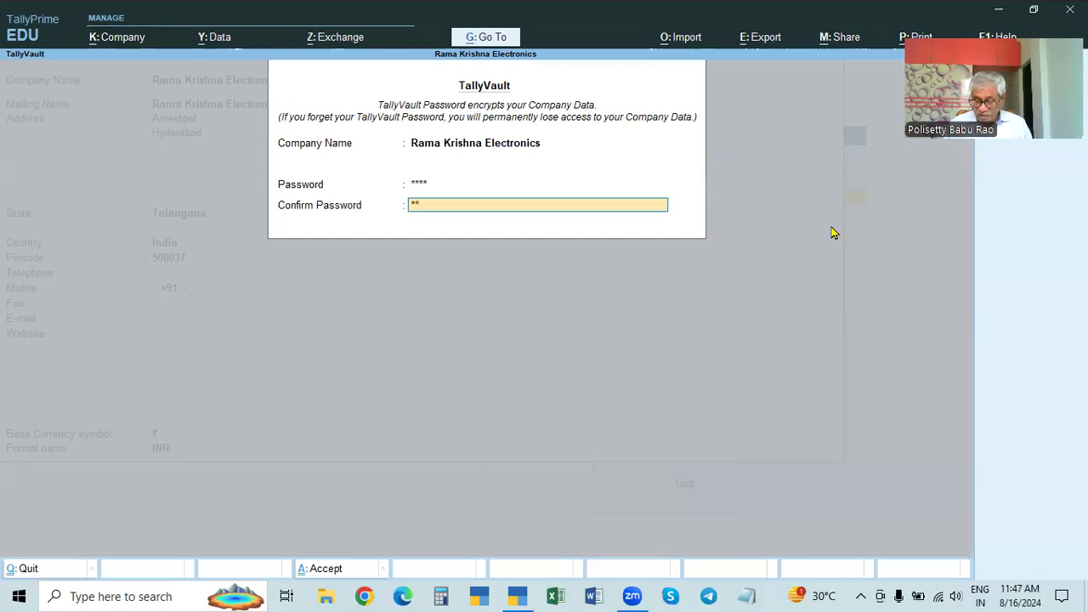
key(Return)
key(Return)
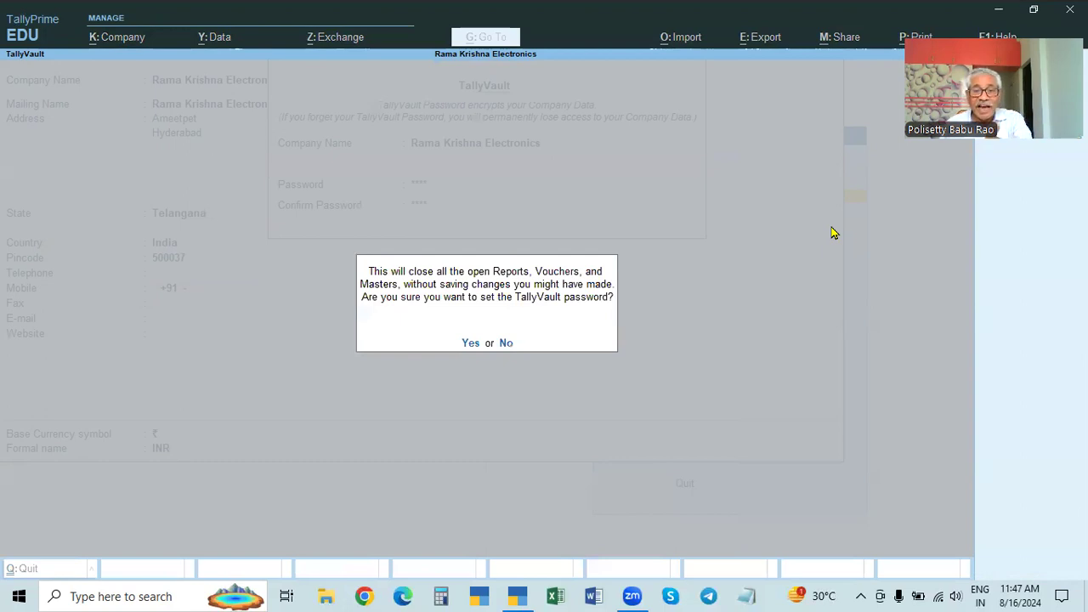
key(Return)
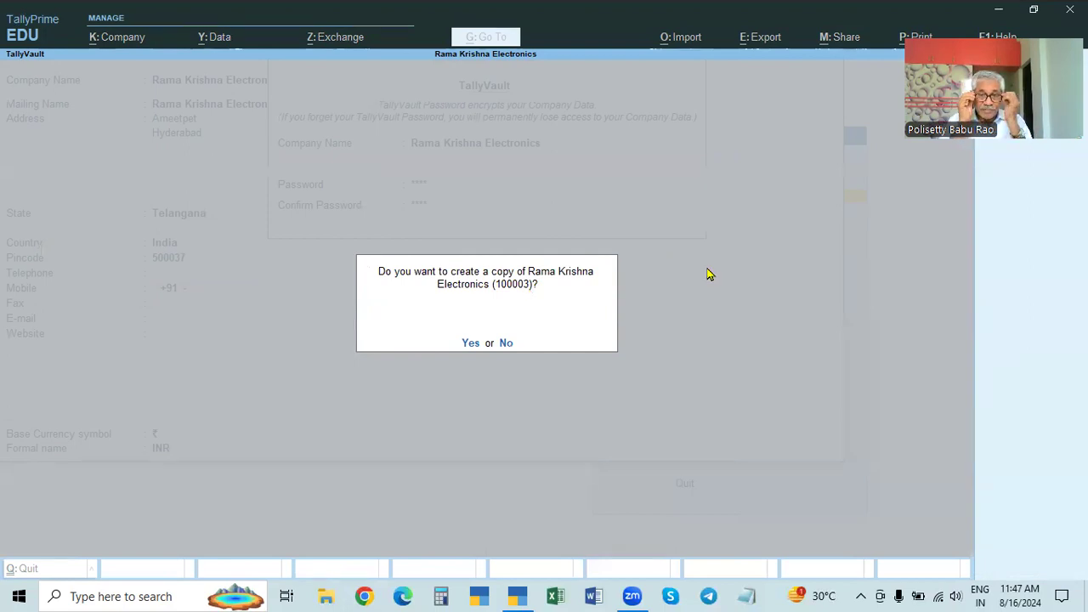
click(507, 343)
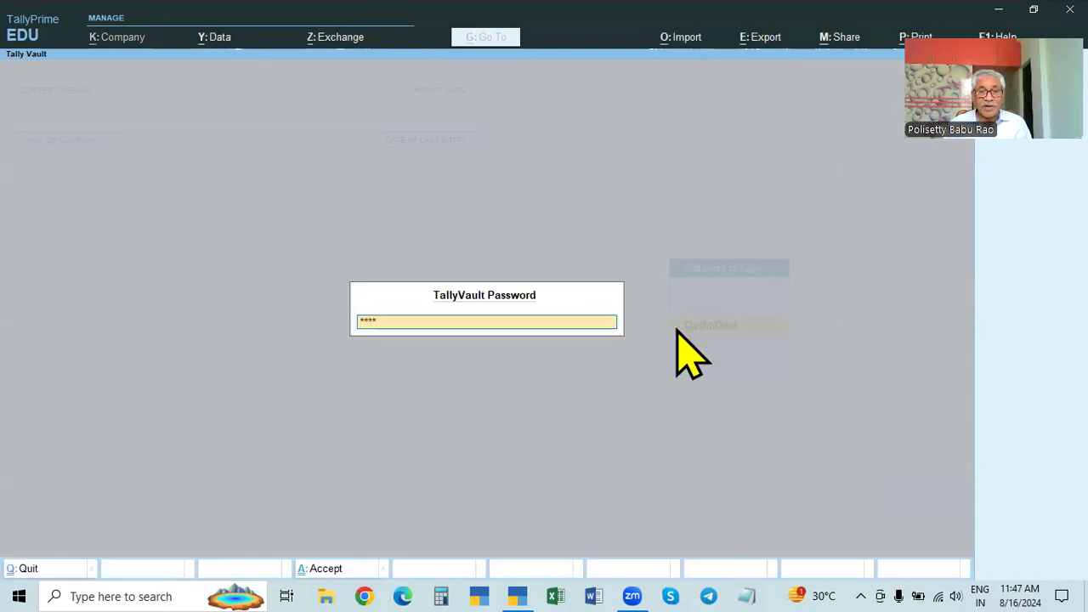
key(Return)
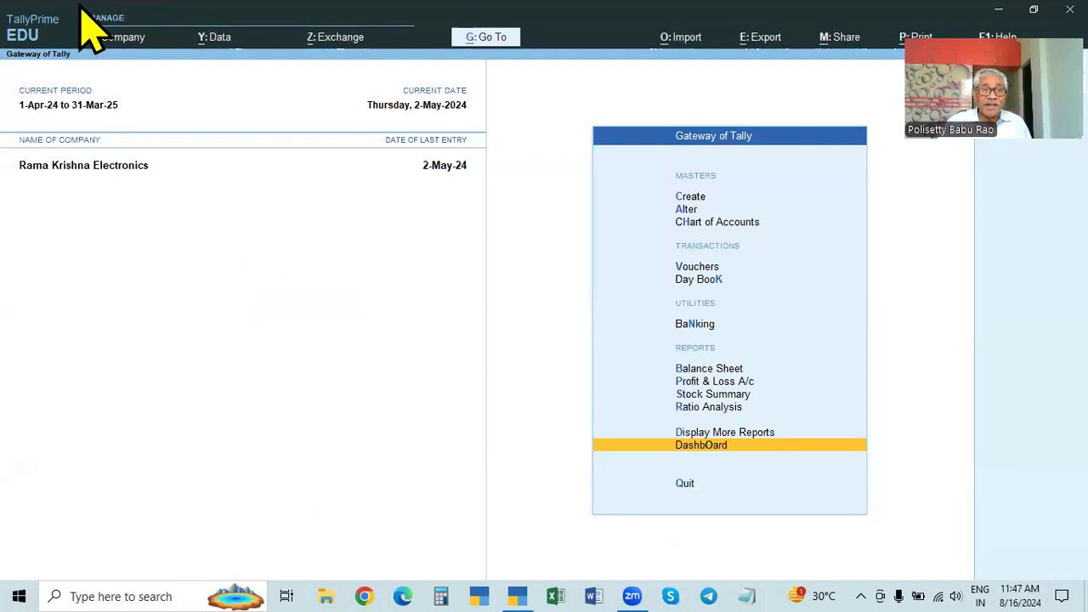
Step: Open Rama Krishna Electronics' Company Alteration and check its F12 configuration options
click(107, 36)
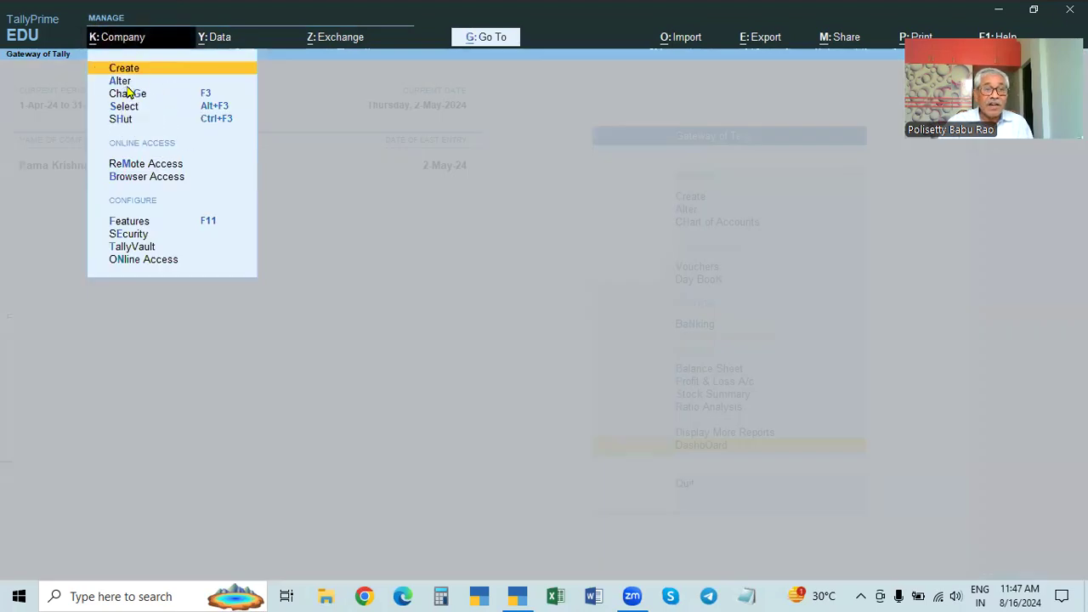
click(128, 81)
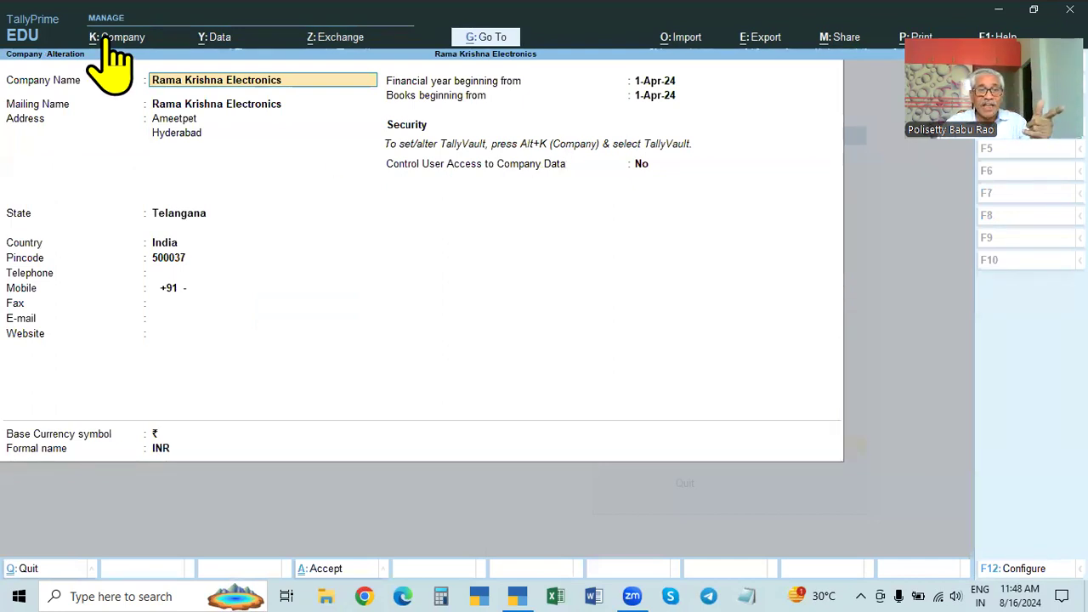
key(alt+k)
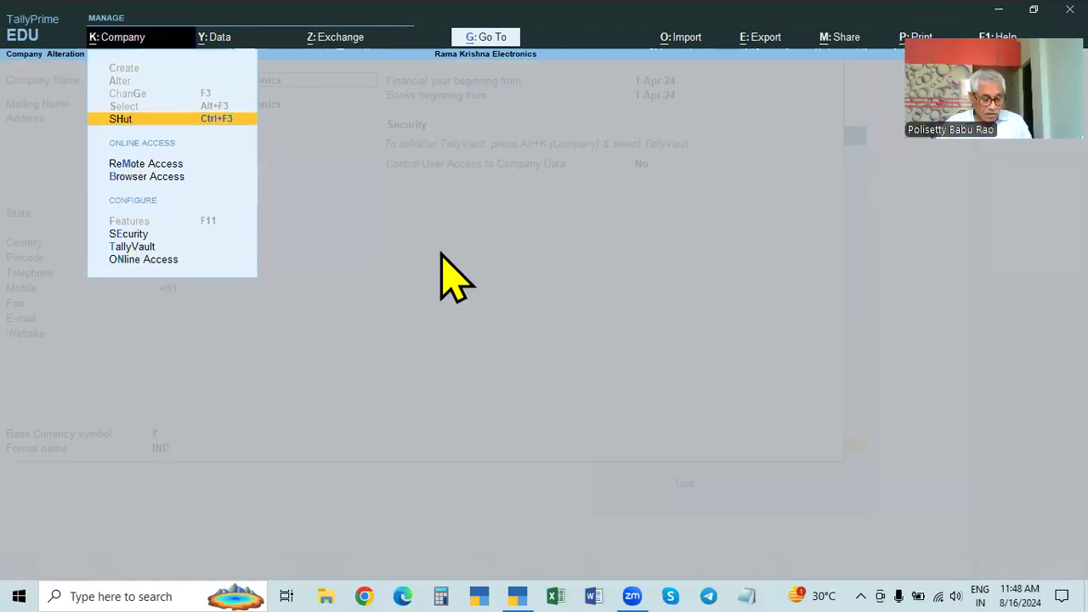
key(Escape)
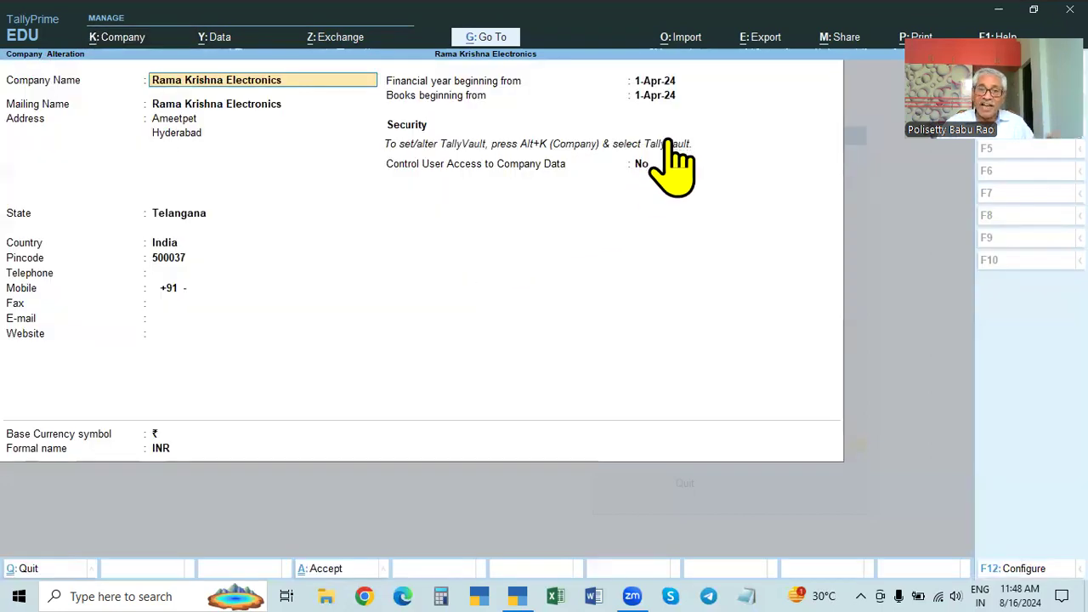
click(432, 165)
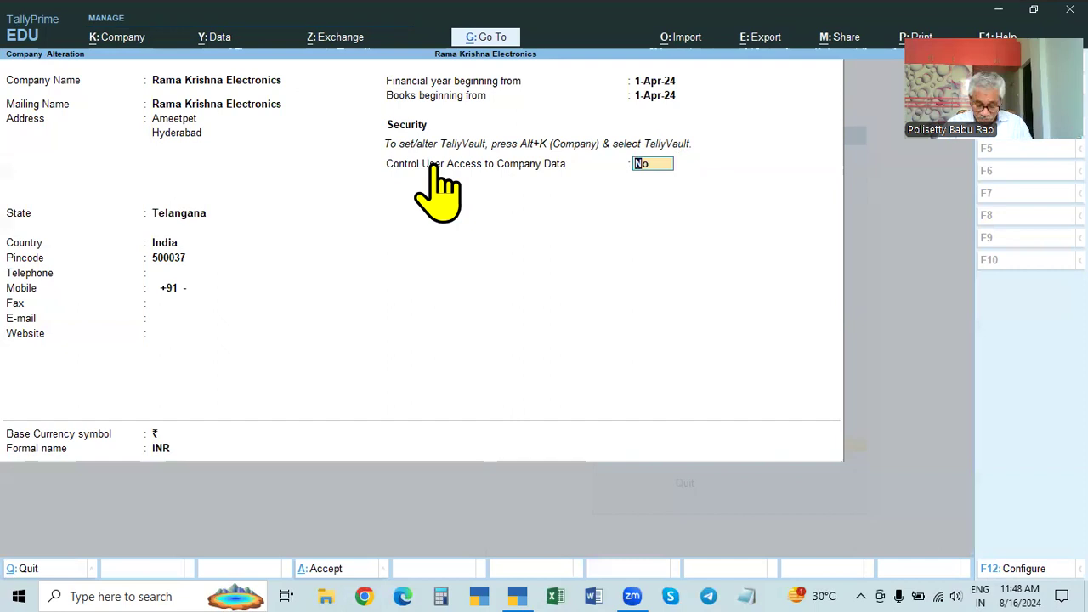
key(F12)
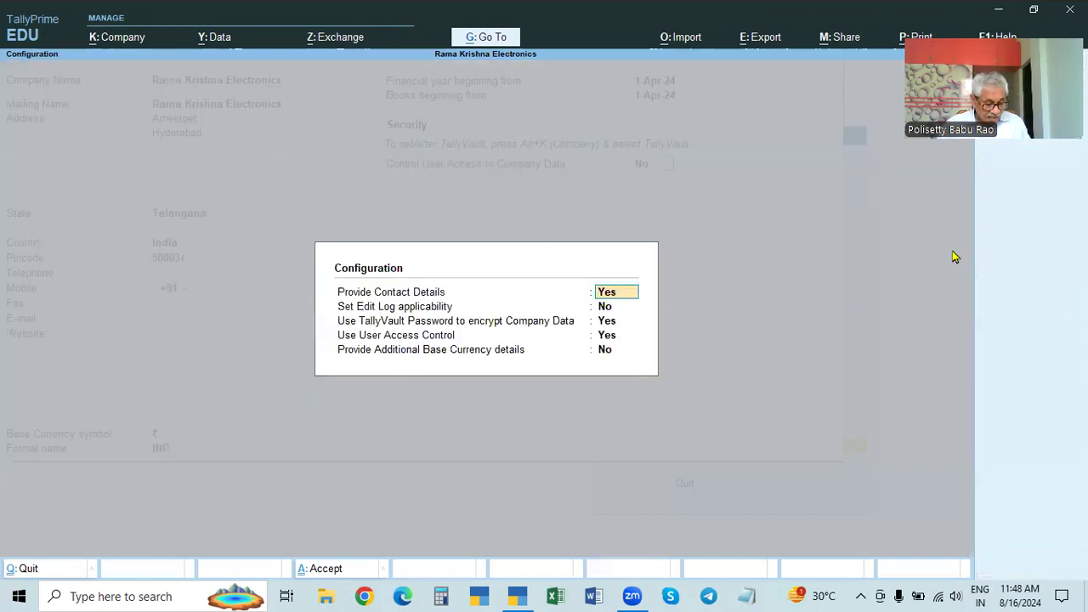
key(Escape)
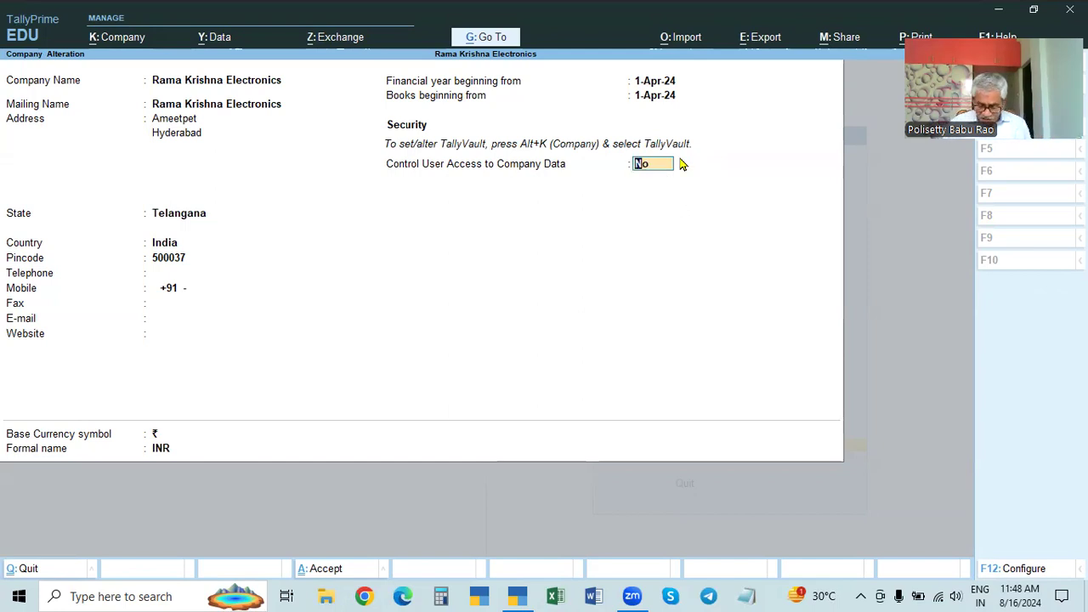
Step: Turn on Control User Access with administrator TALLY and a confirmed password, accept, and request quitting
key(y)
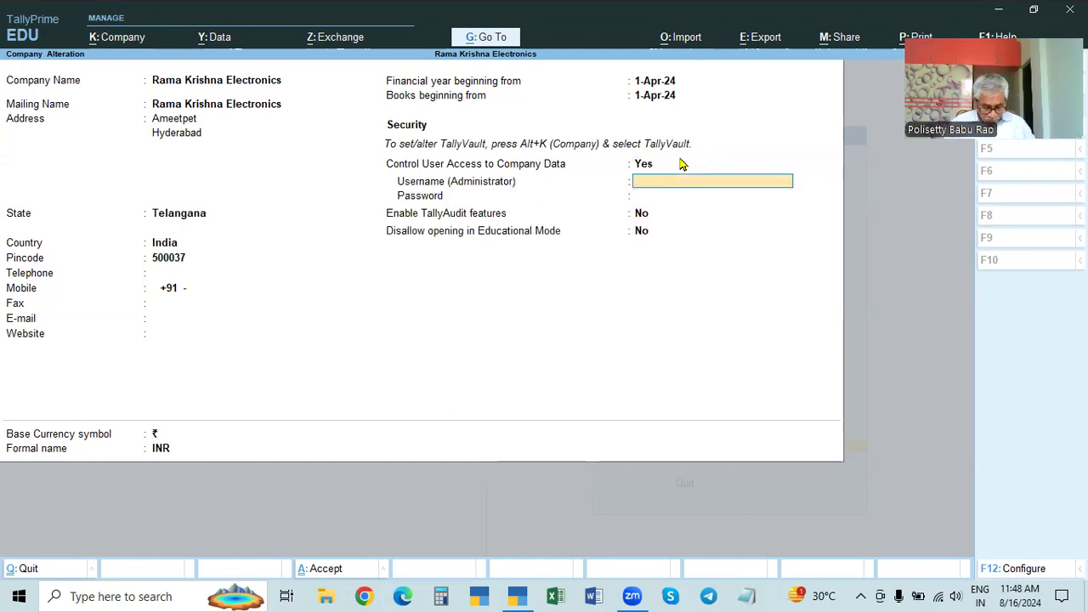
text(TALLY)
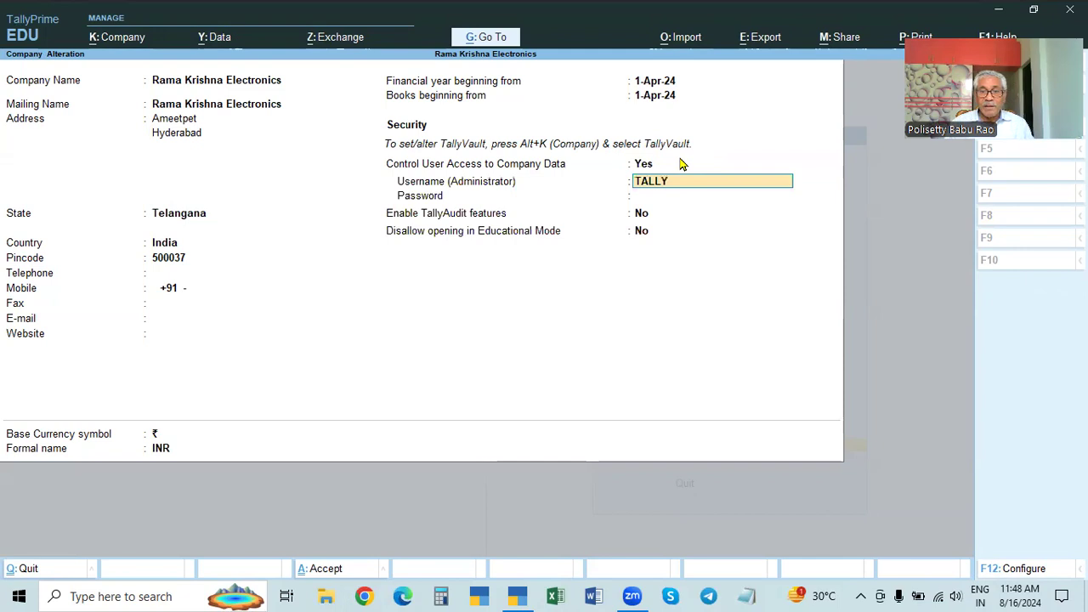
key(Return)
text(***)
key(Return)
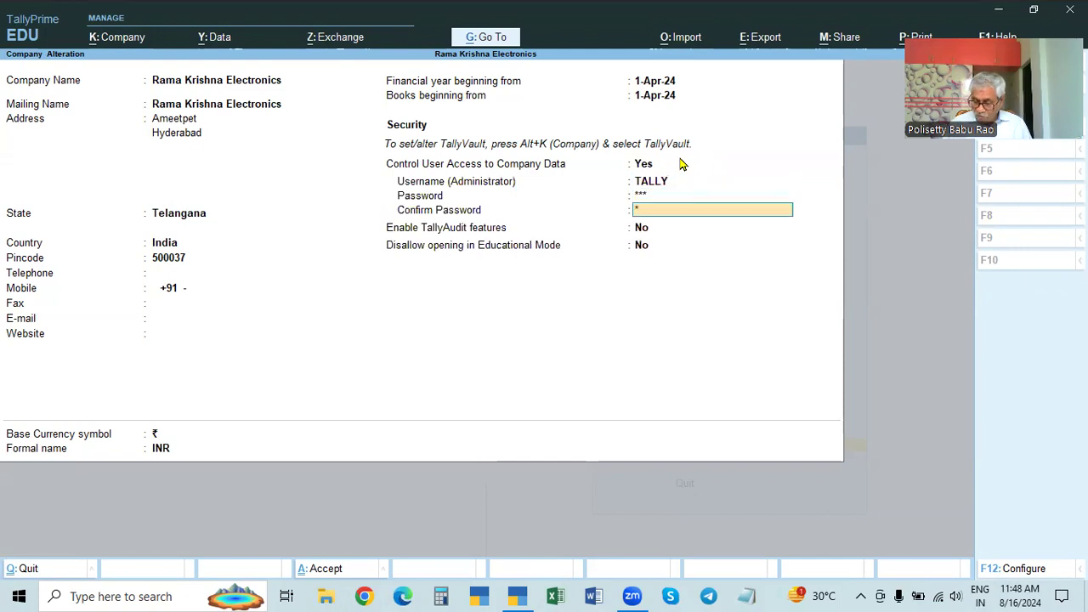
text(***)
key(Return)
key(Return)
key(Return)
key(Return)
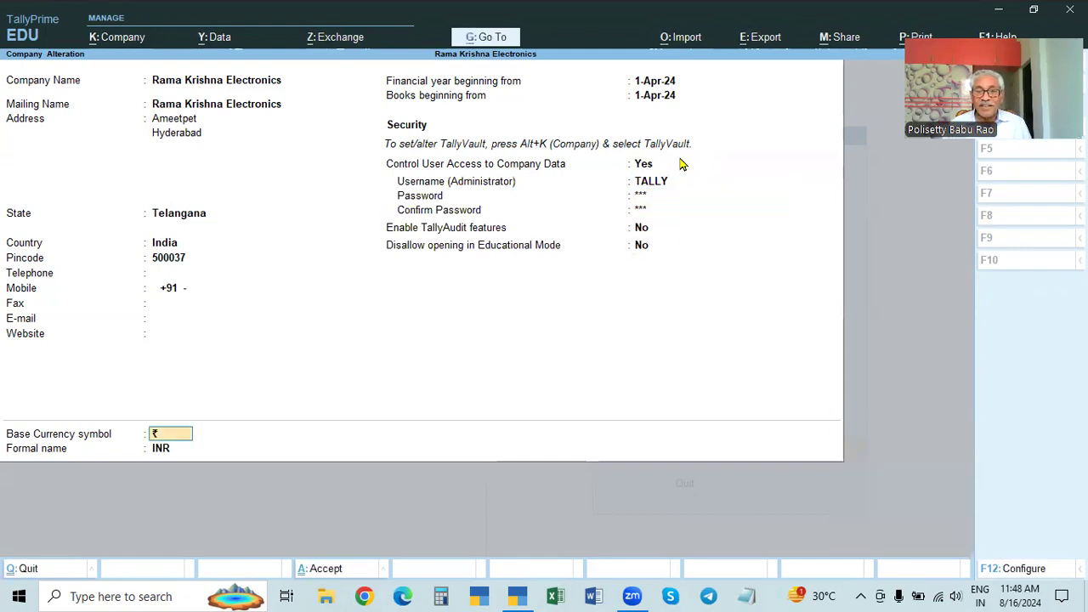
key(Return)
key(Return)
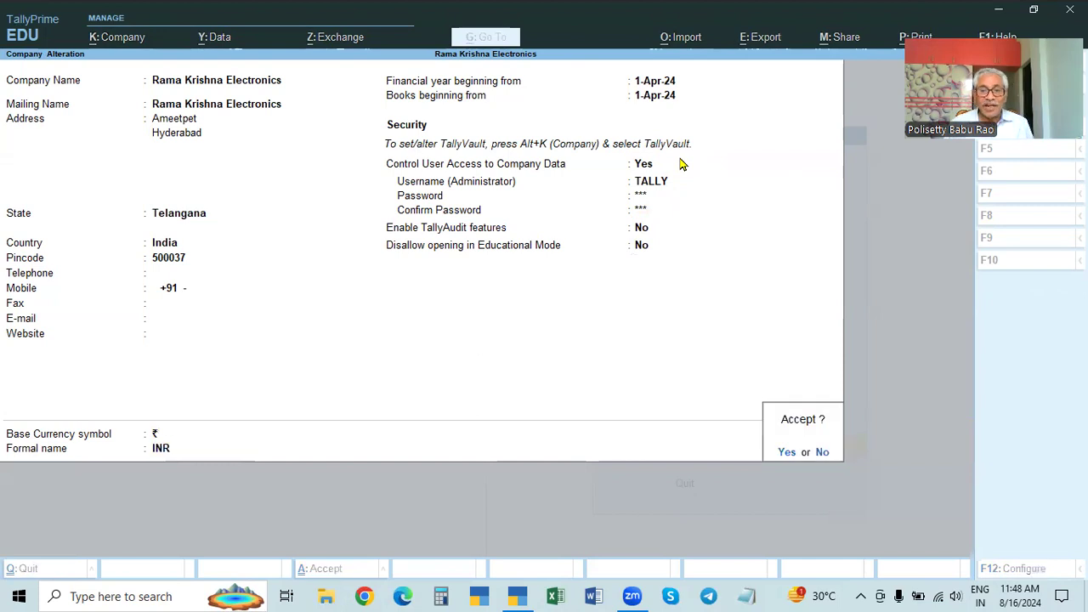
key(Return)
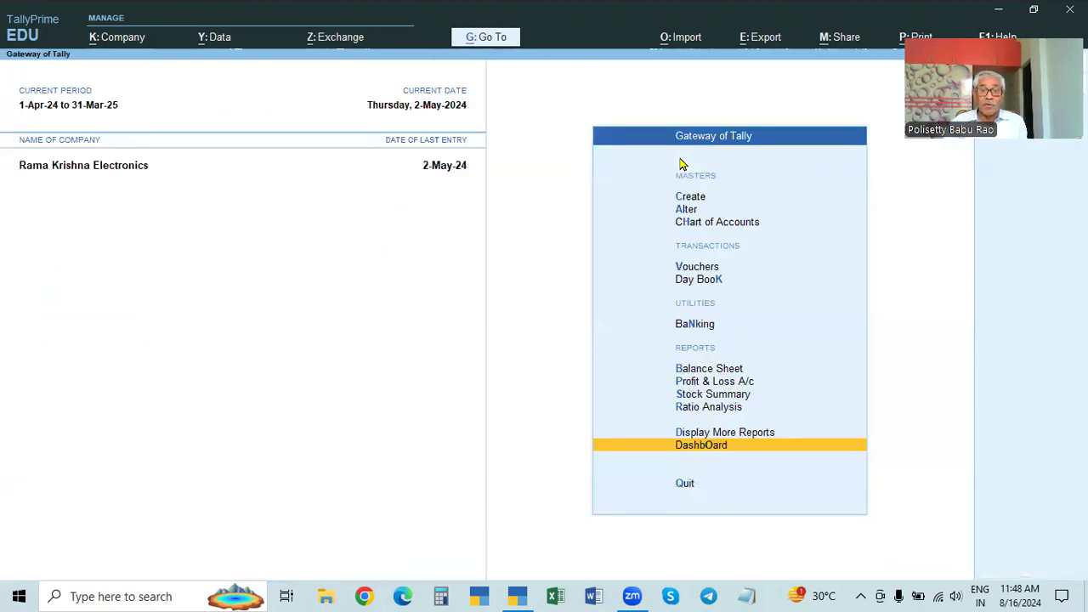
key(Escape)
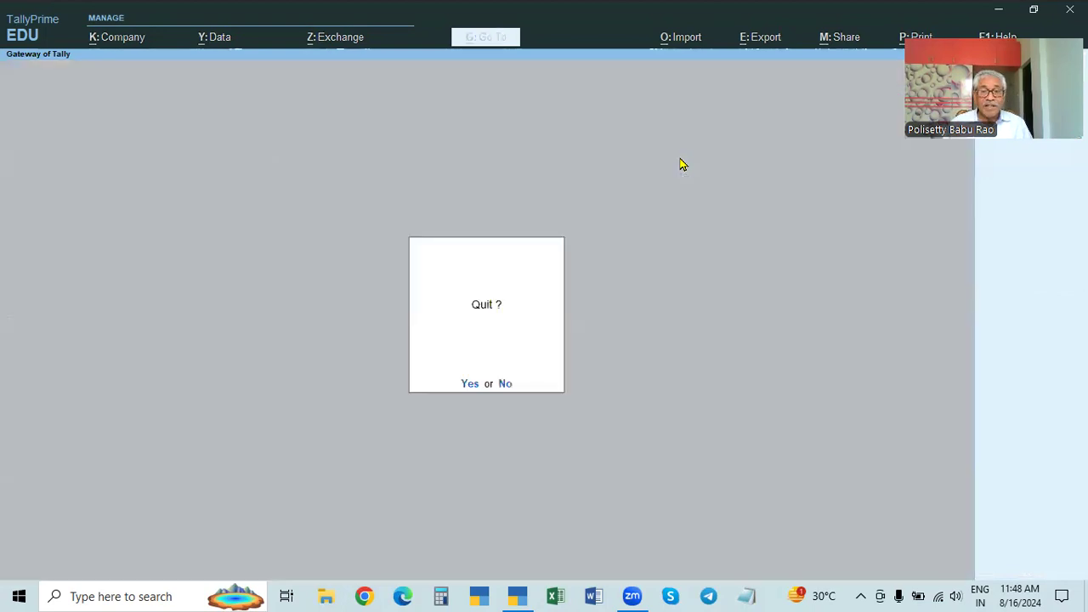
Step: Quit, relaunch in Educational Mode, and unlock the first encrypted company with its vault password
key(Return)
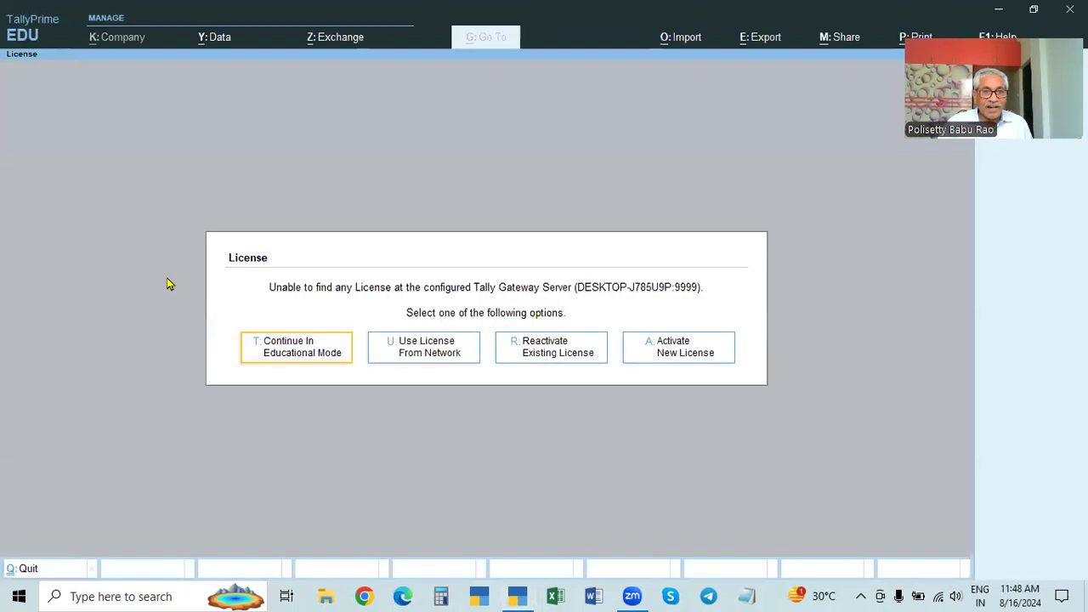
click(287, 350)
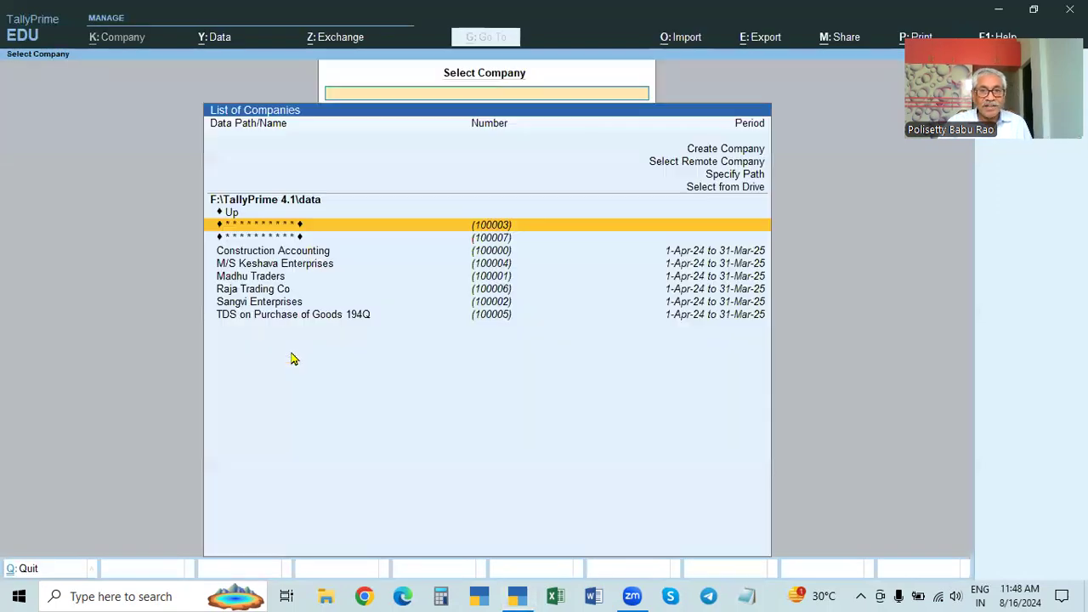
click(503, 226)
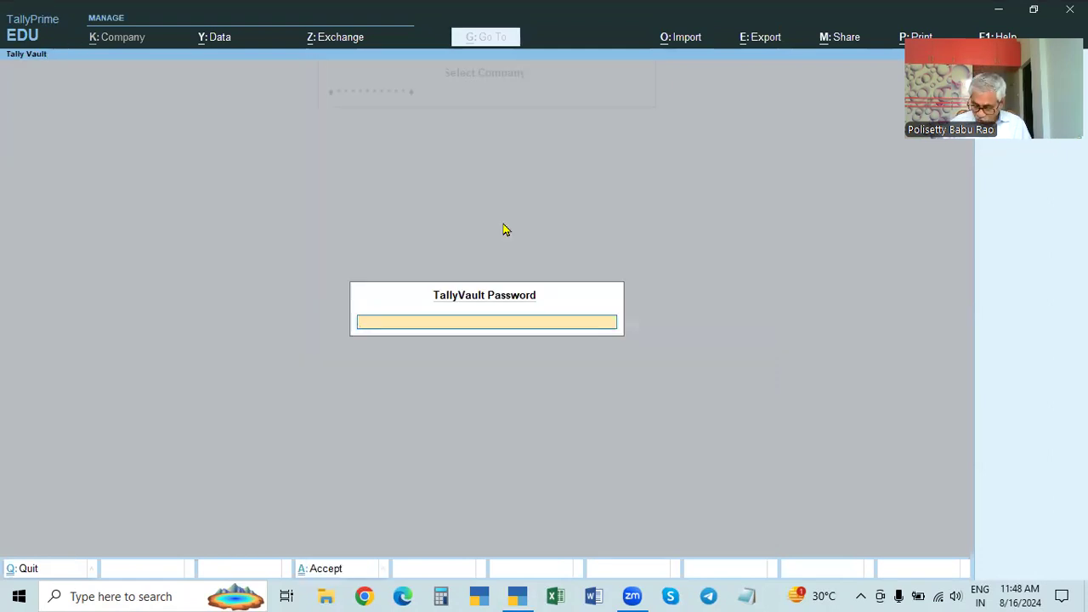
key(Return)
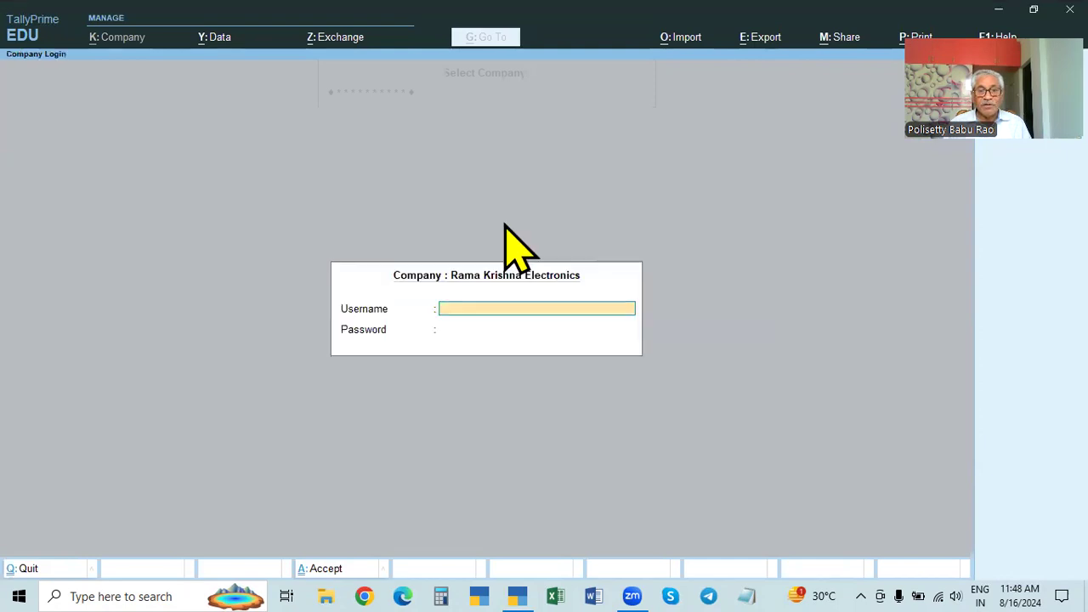
Step: Attempt logging in as 'tally' with several passwords, then abandon the login
text(TALLY)
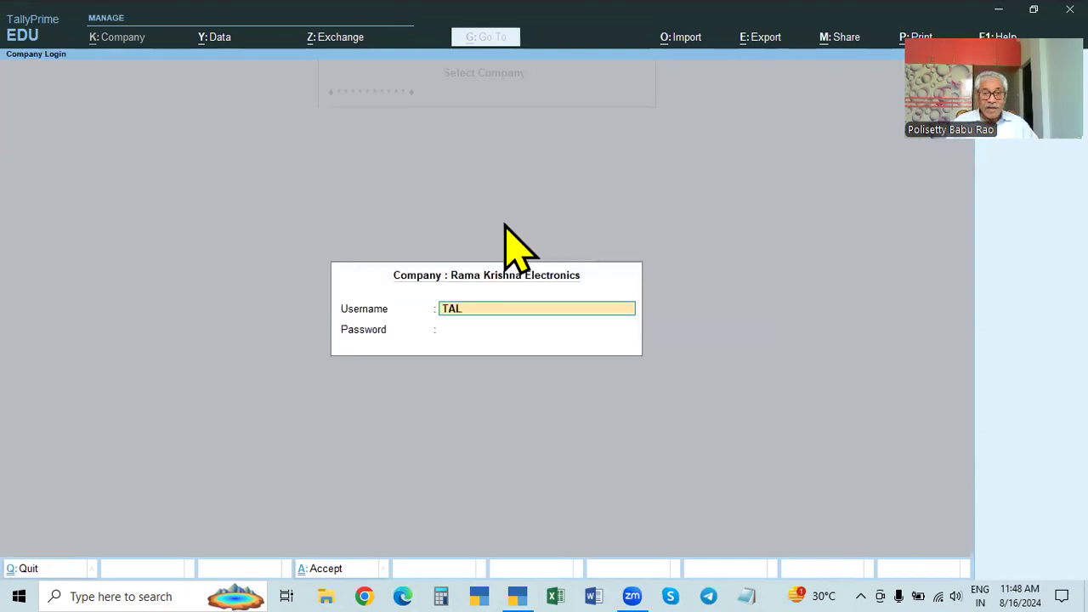
key(BackSpace)
key(BackSpace)
key(BackSpace)
key(BackSpace)
key(BackSpace)
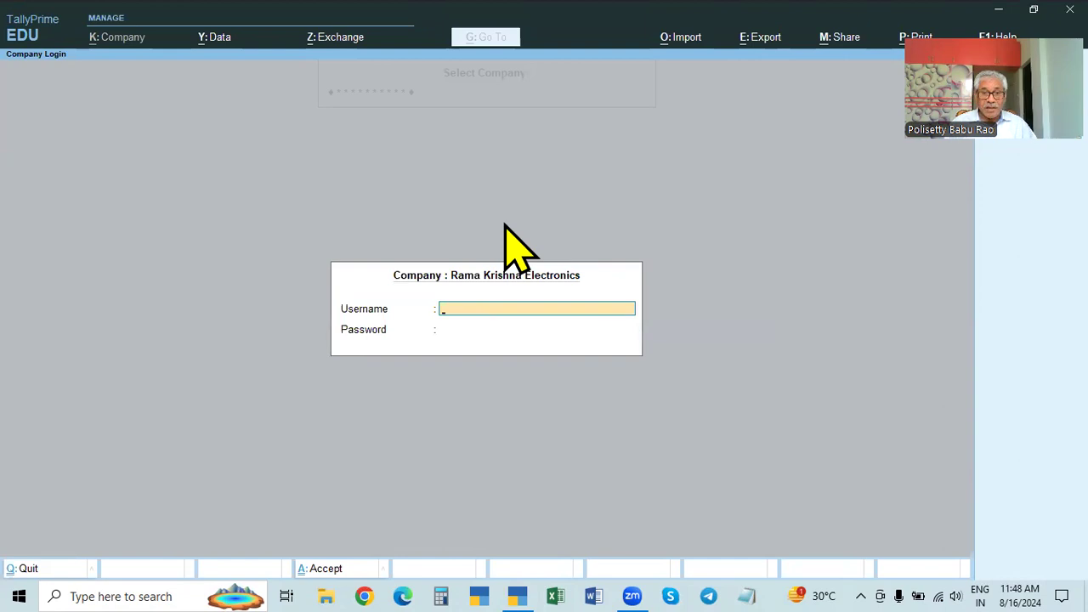
text(tally)
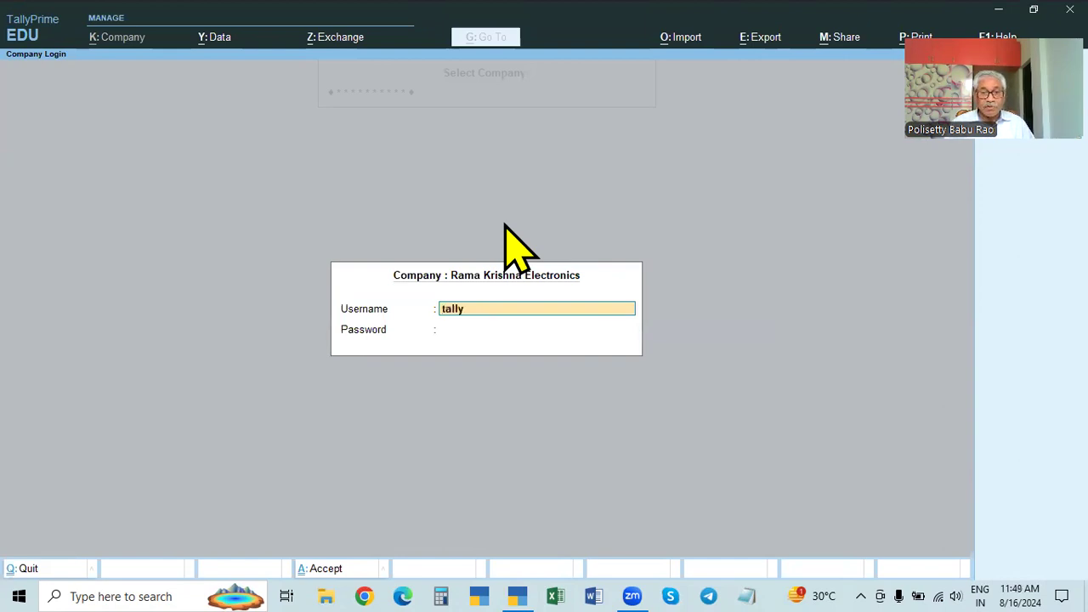
key(Return)
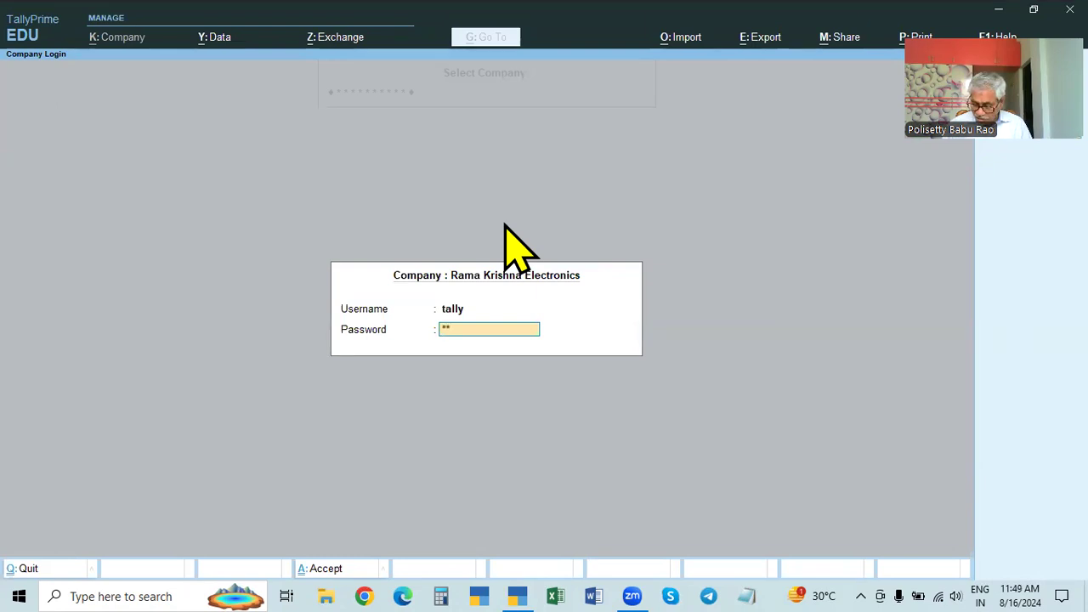
key(Return)
key(Return)
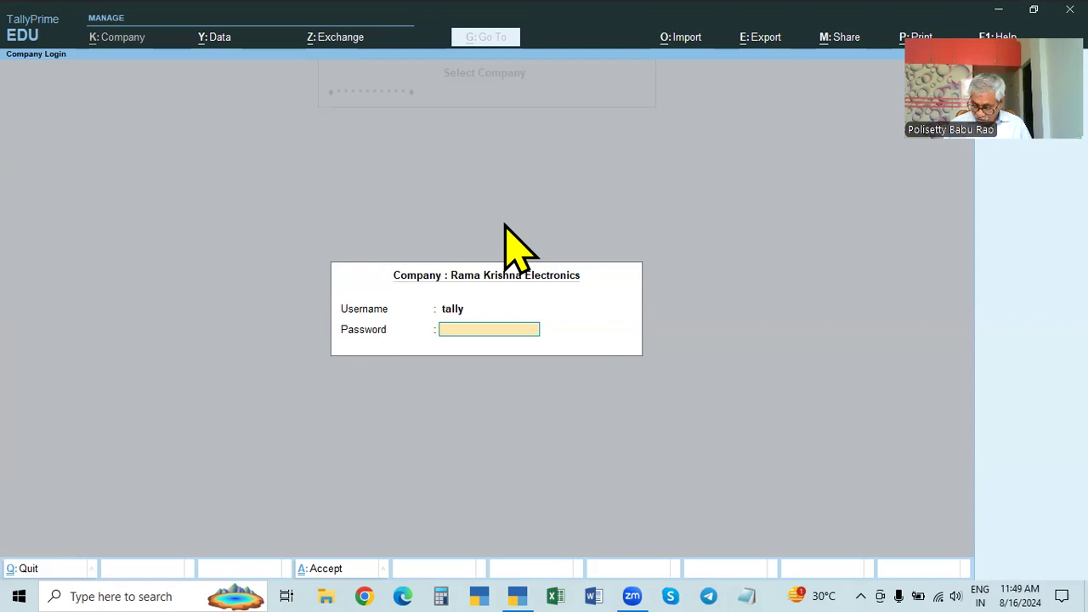
text(****)
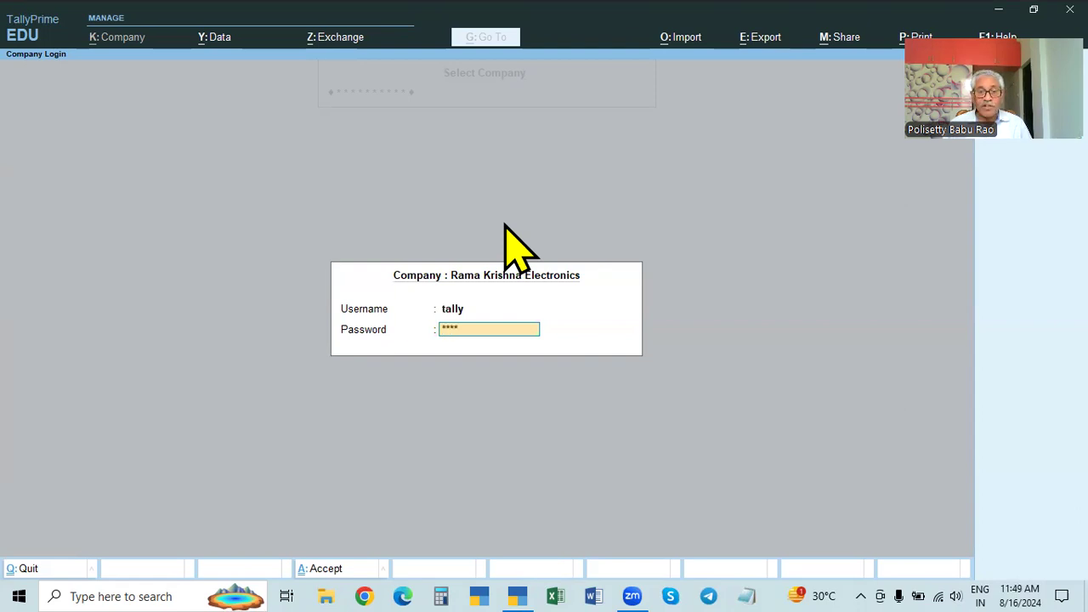
key(Return)
key(Return)
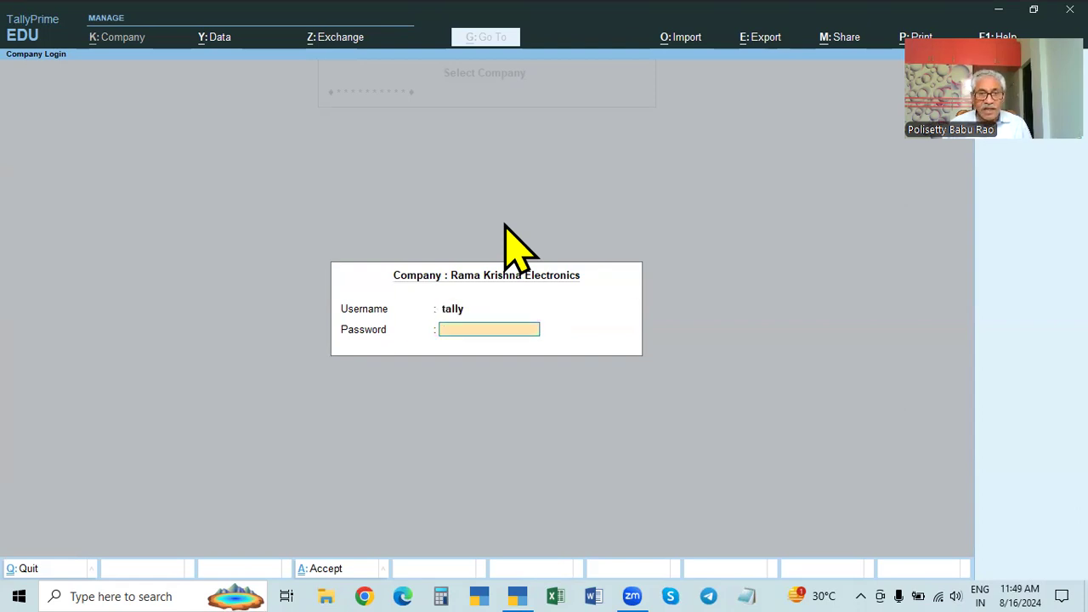
key(Escape)
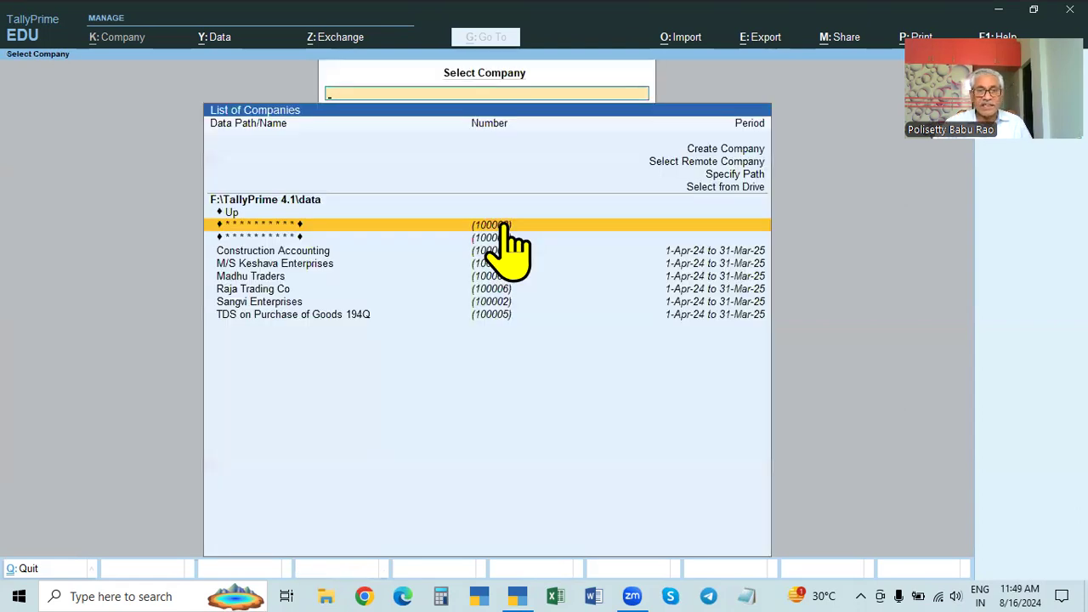
Step: Reopen the encrypted company, retry the 'tally' login until Rama Krishna Electronics opens, then shut it
click(582, 236)
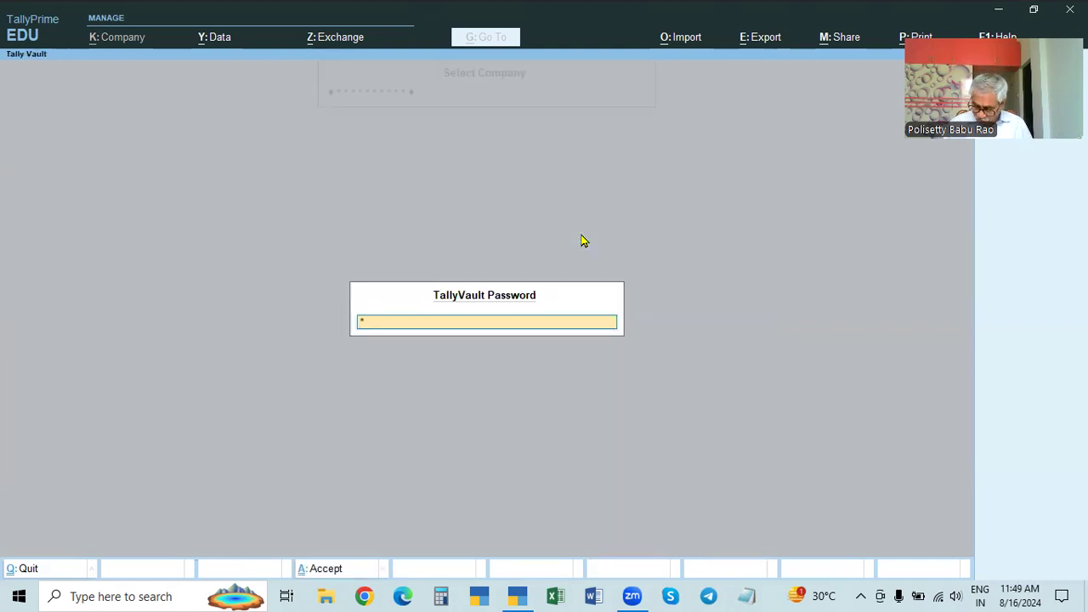
key(Return)
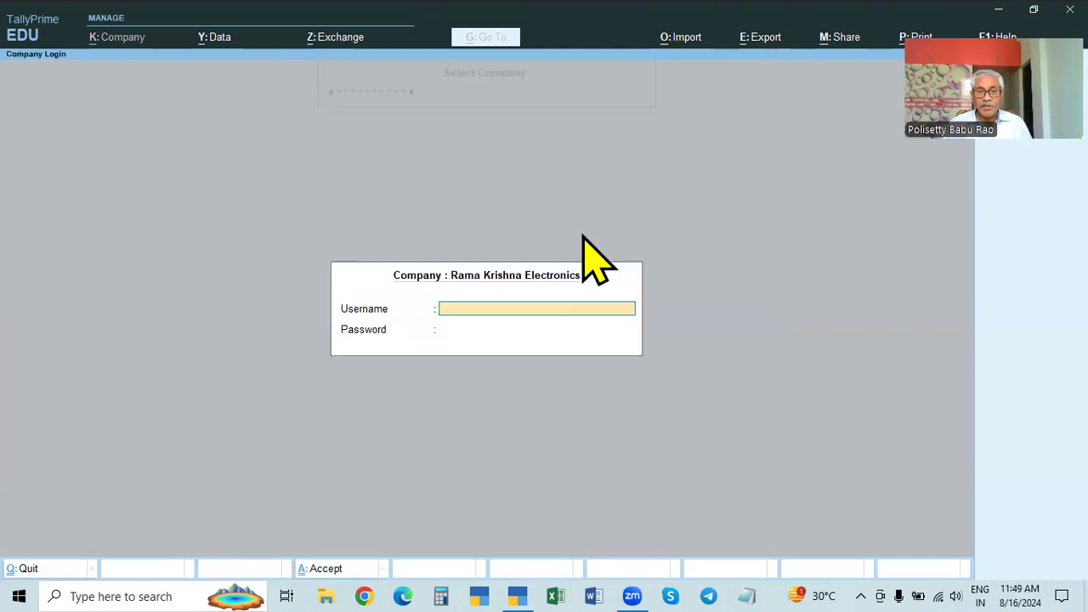
text(tally)
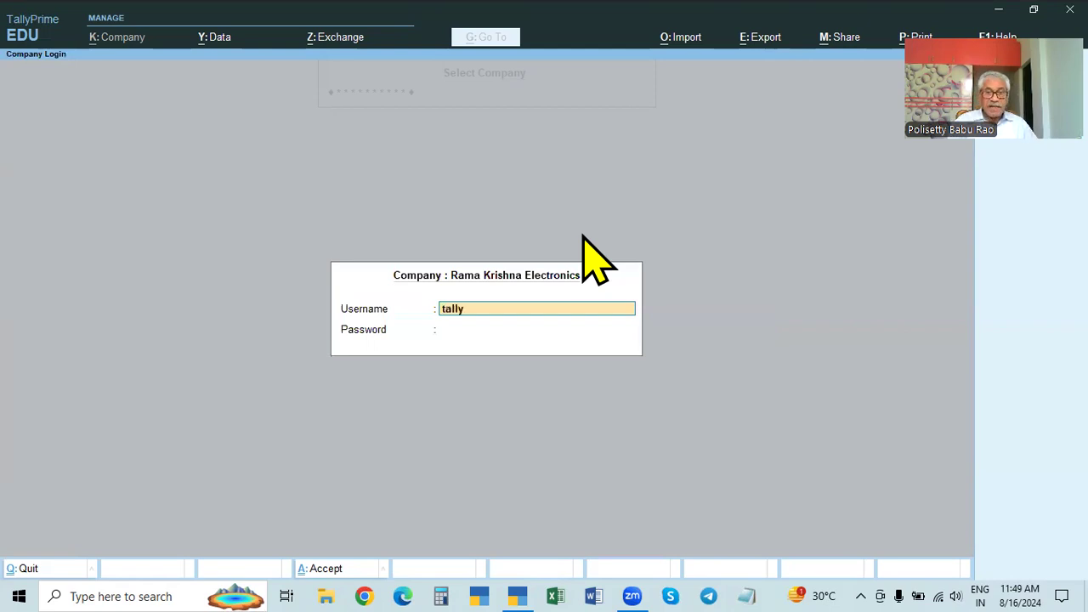
key(Return)
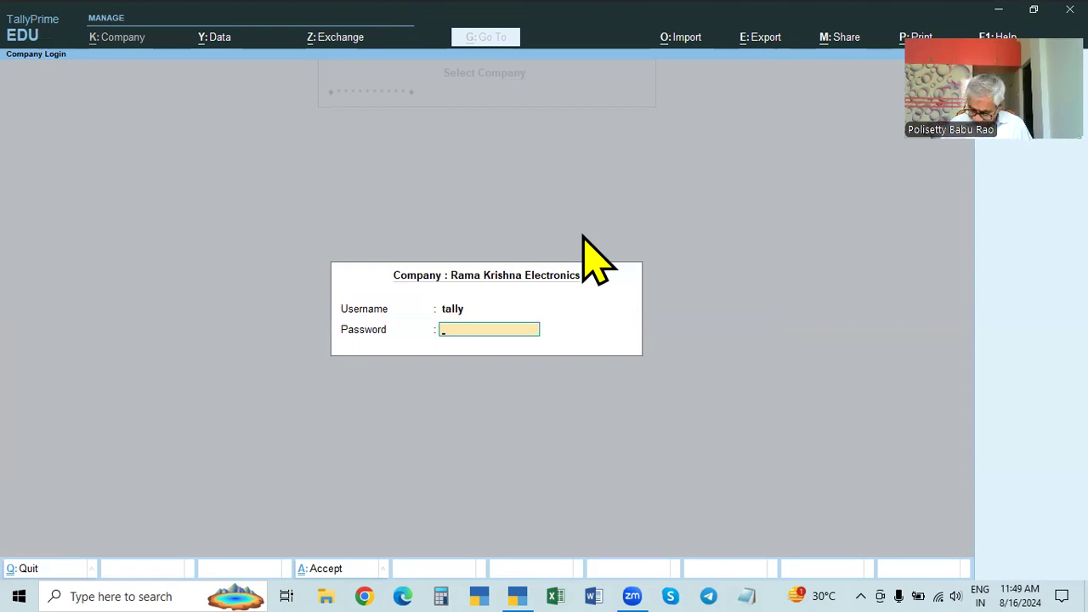
key(Return)
key(Return)
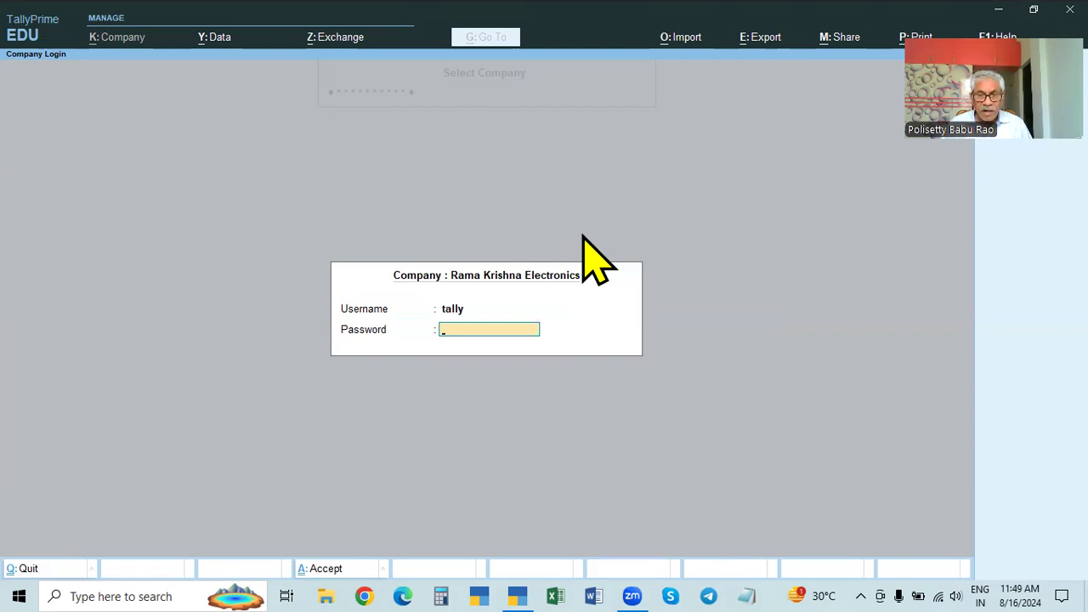
text(******)
key(Return)
key(Return)
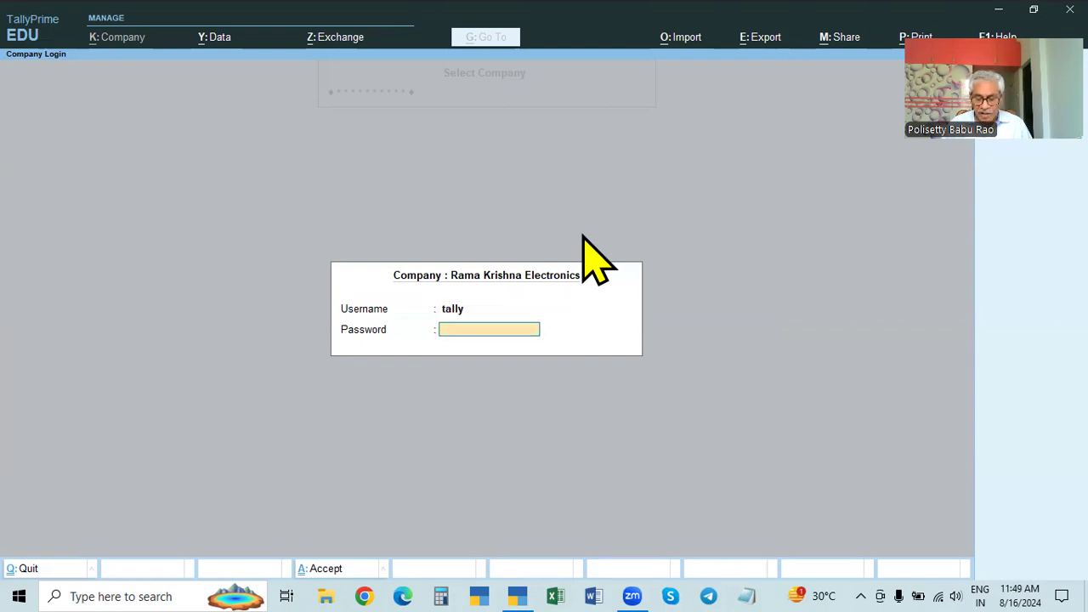
text(******)
key(Return)
key(Return)
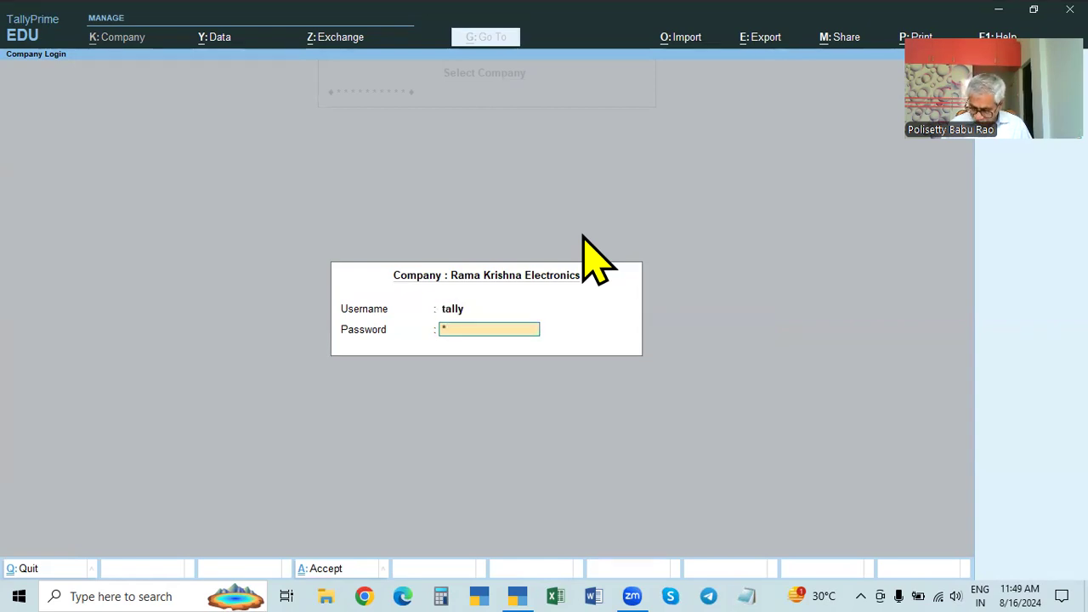
text(****)
key(Return)
key(Return)
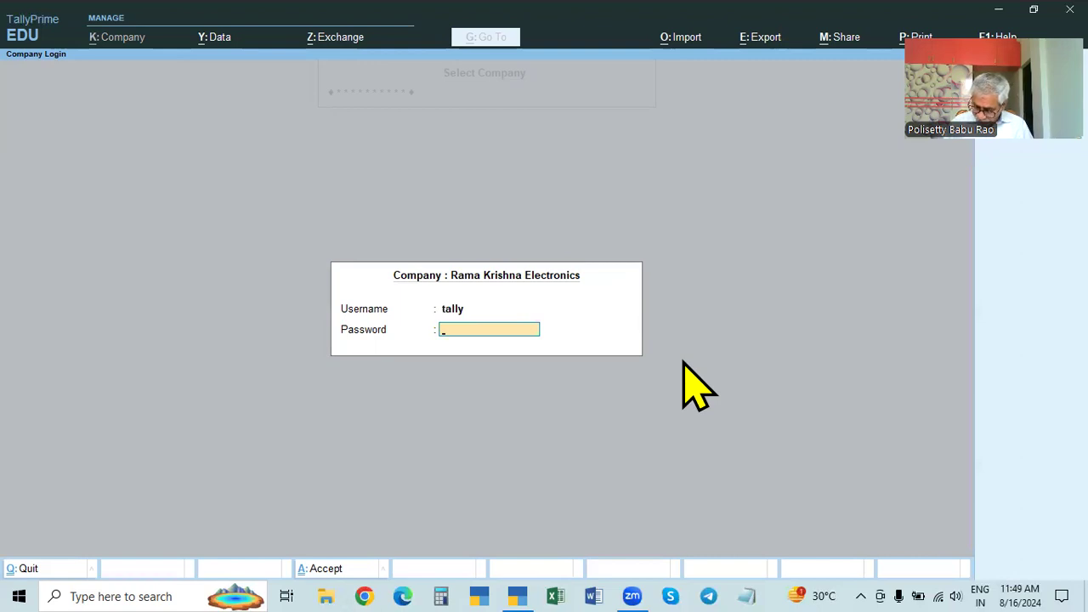
text(*)
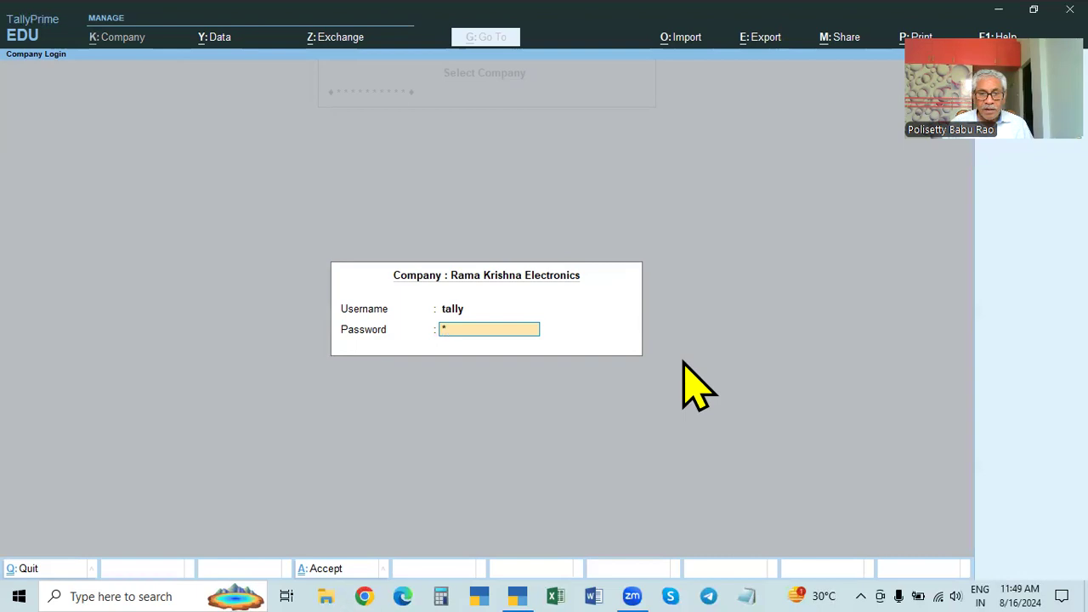
key(Return)
key(Return)
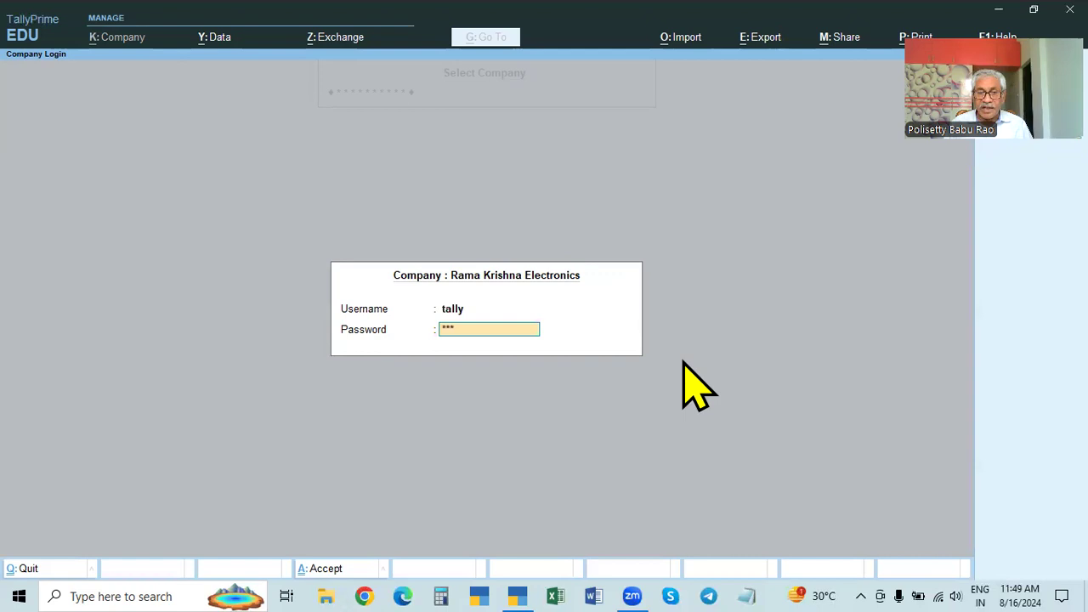
key(Return)
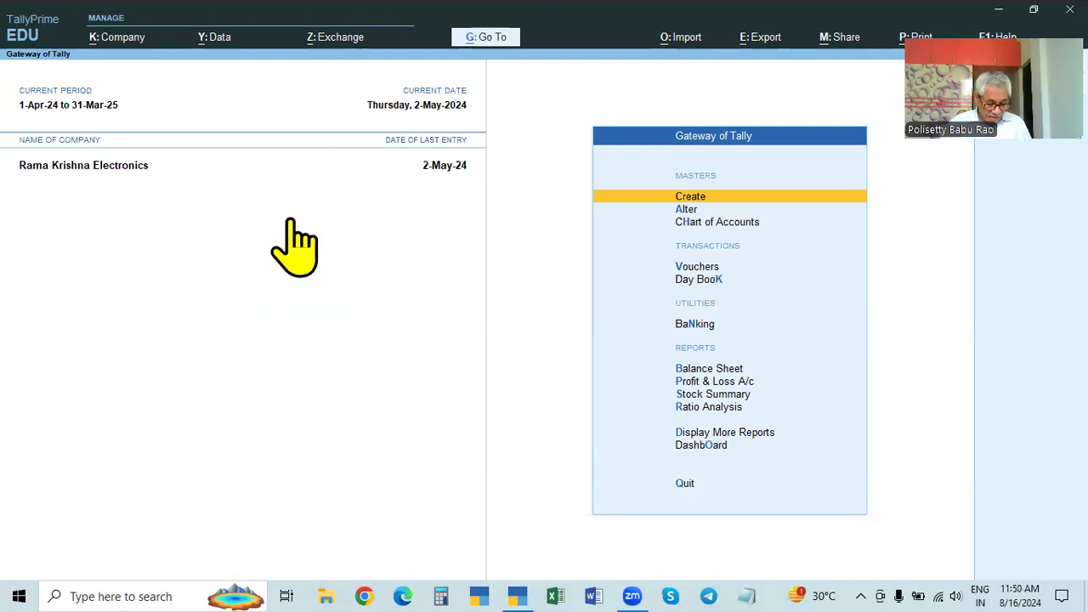
key(ctrl+F3)
Step: Open encrypted company 100007 (X & CO.) with its vault password and admin login, then shut it
key(Return)
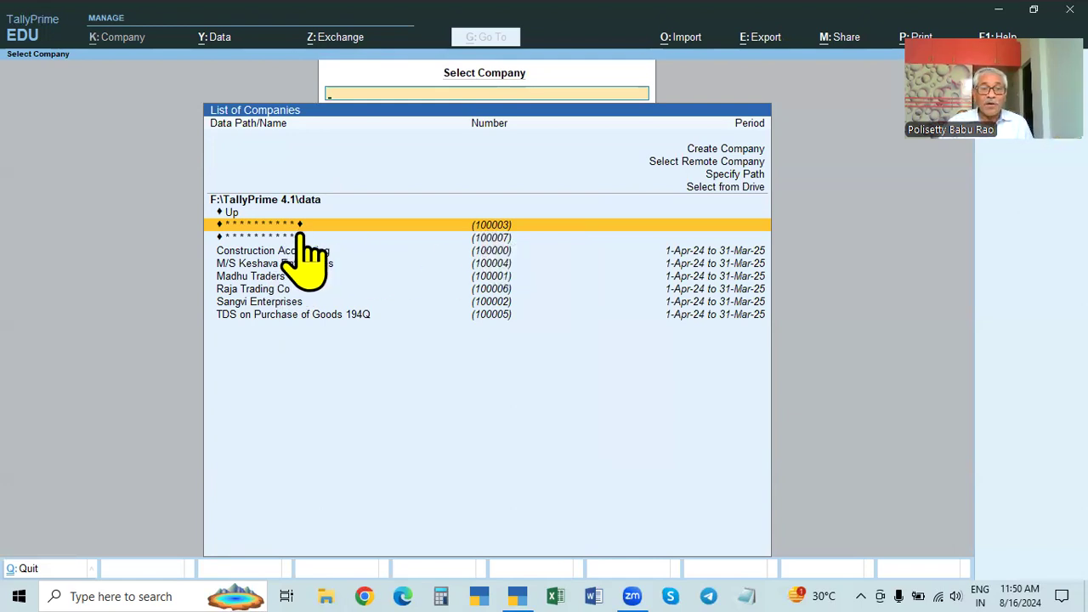
click(502, 237)
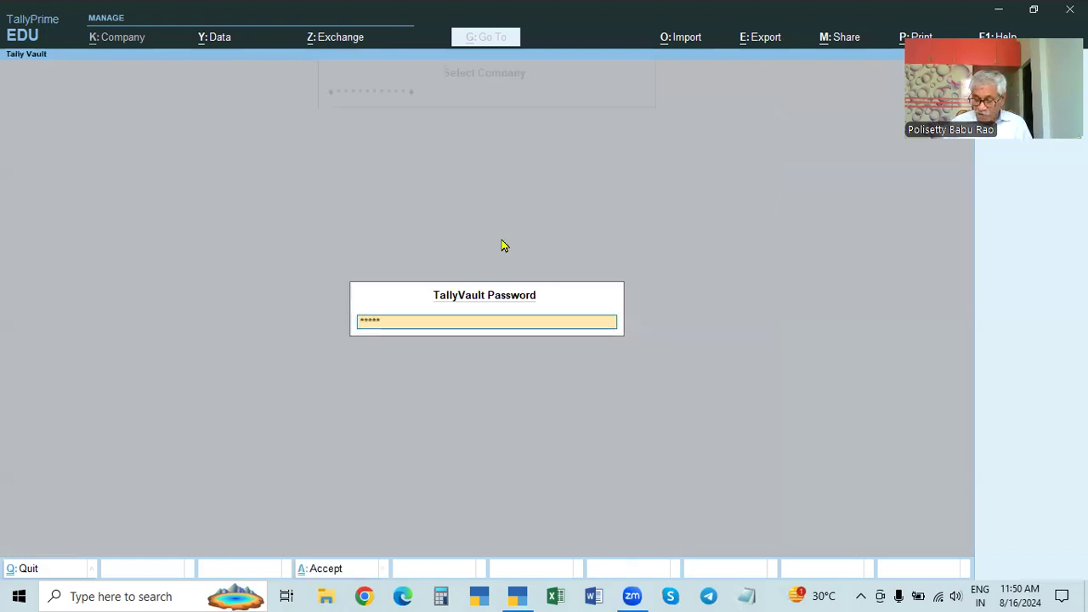
key(Return)
text(admin)
key(Return)
text(****)
key(Return)
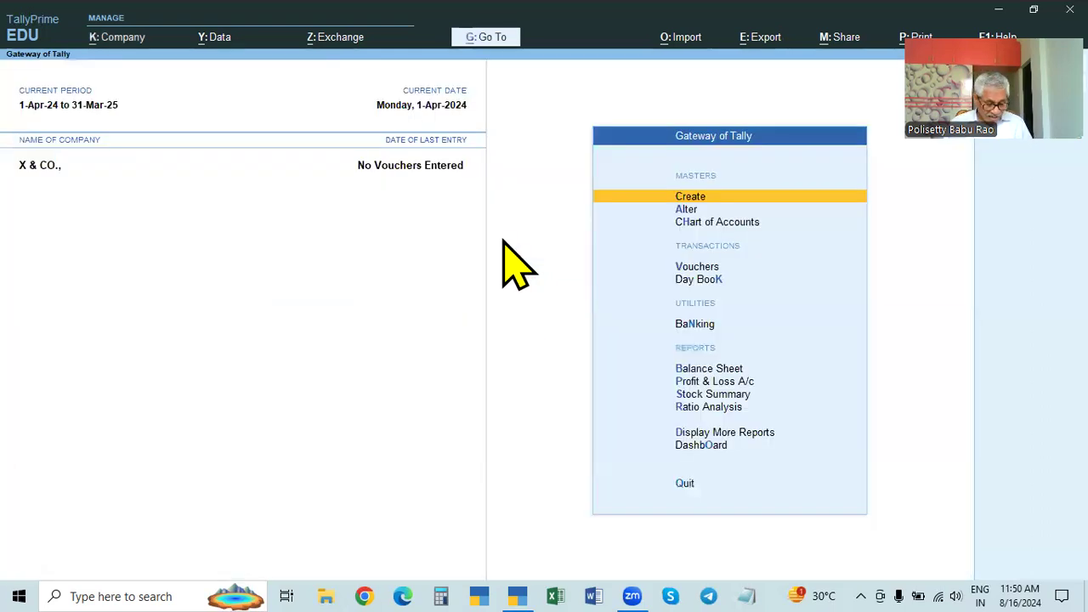
key(ctrl+F3)
key(Return)
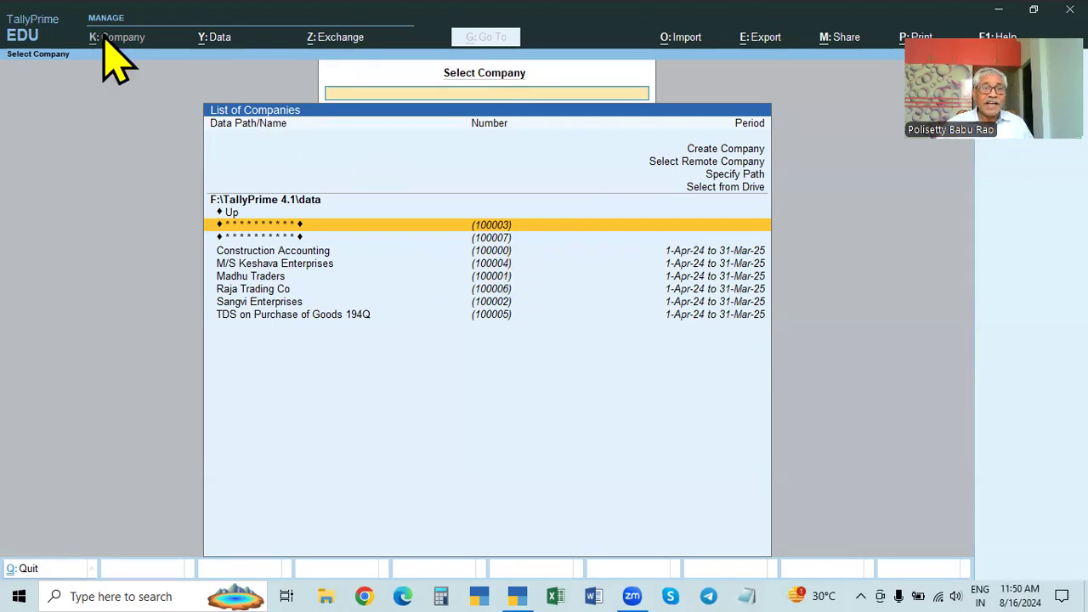
Step: Open Construction Accounting's alteration form and view its F12 configuration without changes
click(451, 249)
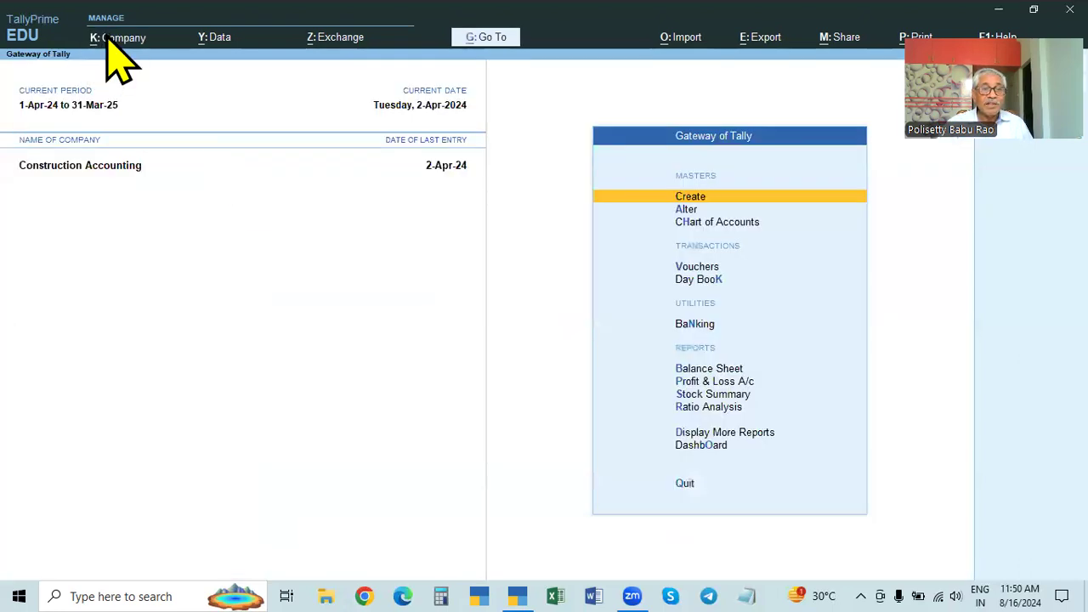
click(105, 37)
click(121, 81)
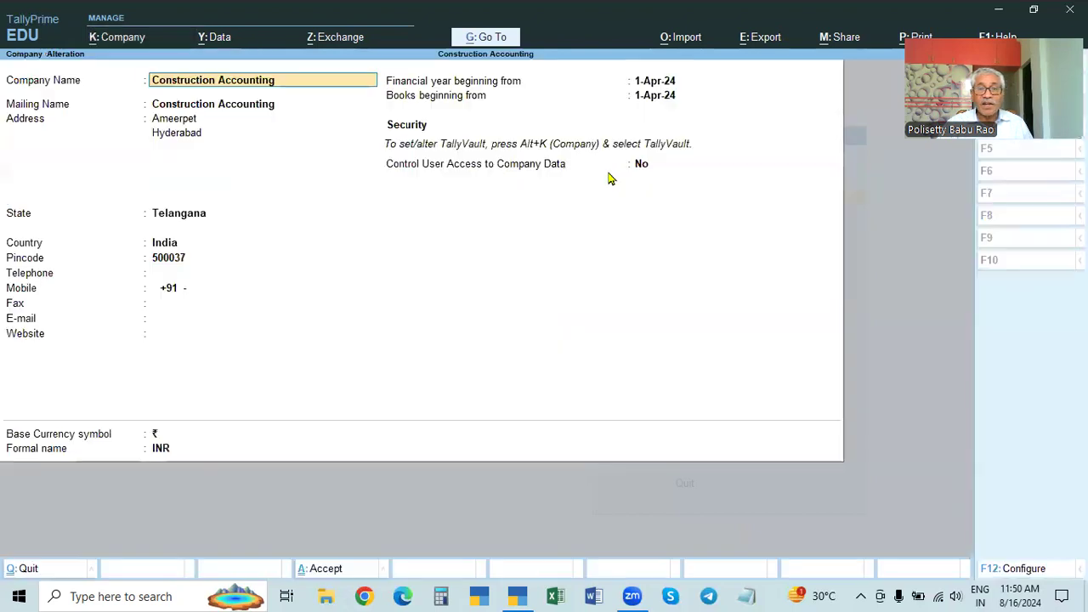
click(650, 97)
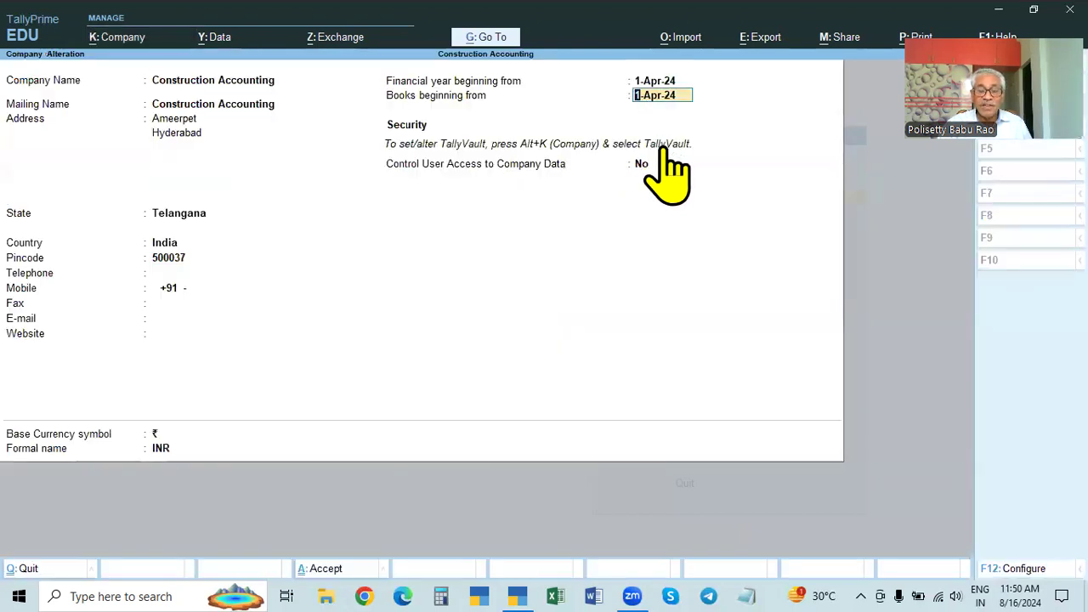
key(F12)
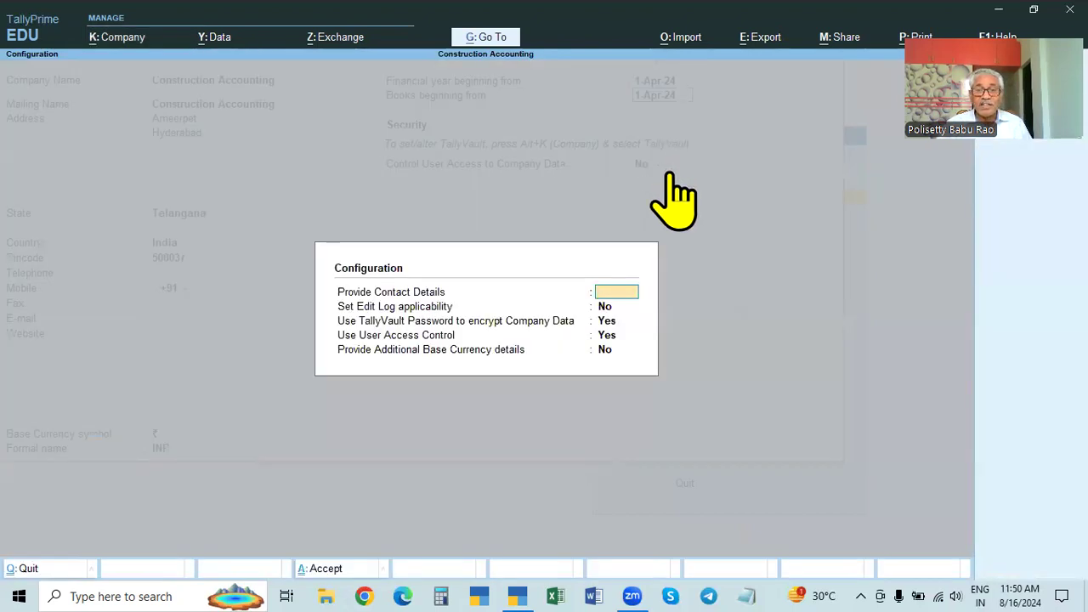
key(Escape)
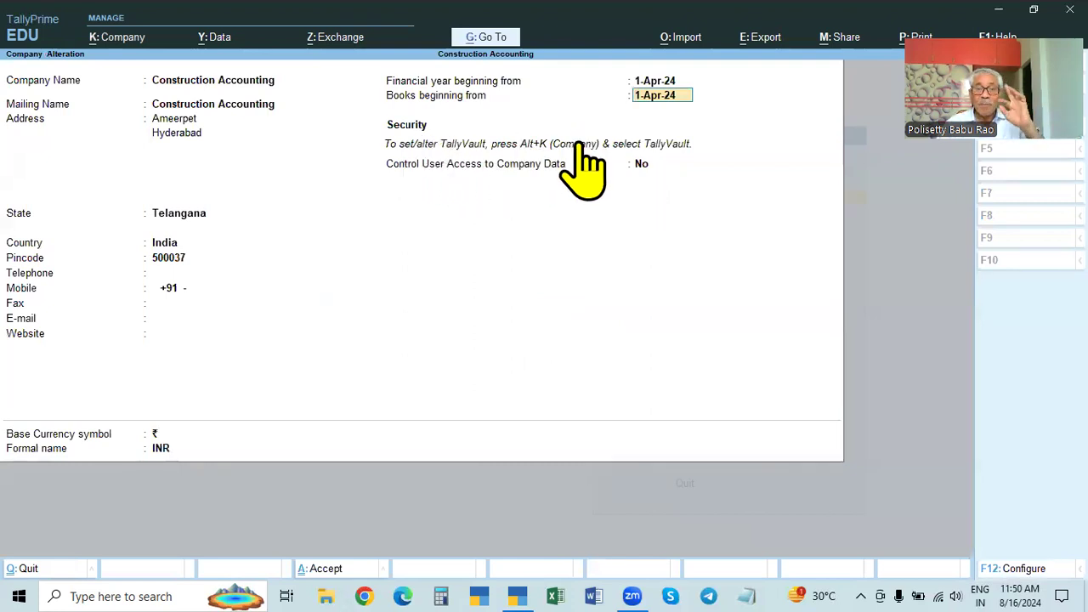
Step: View the company's TallyVault encryption settings and leave them unchanged
click(112, 37)
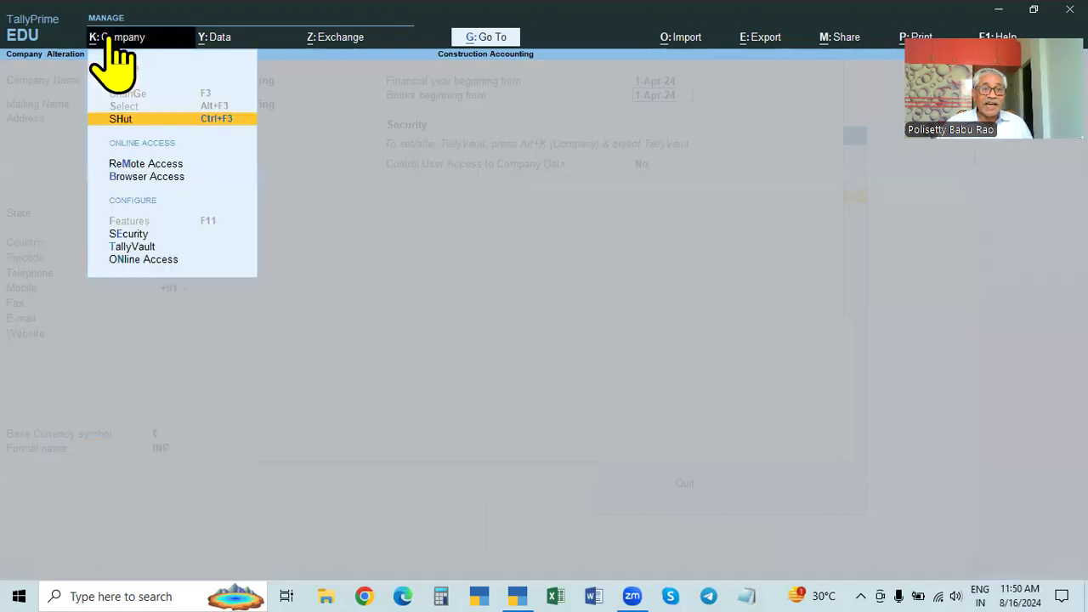
click(128, 246)
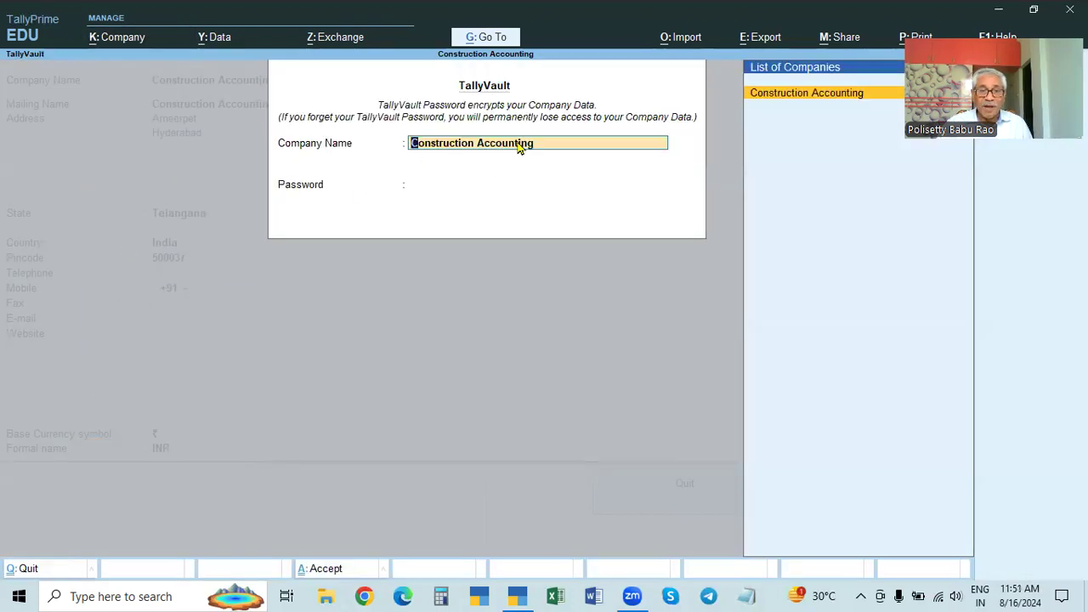
key(Escape)
key(Escape)
key(y)
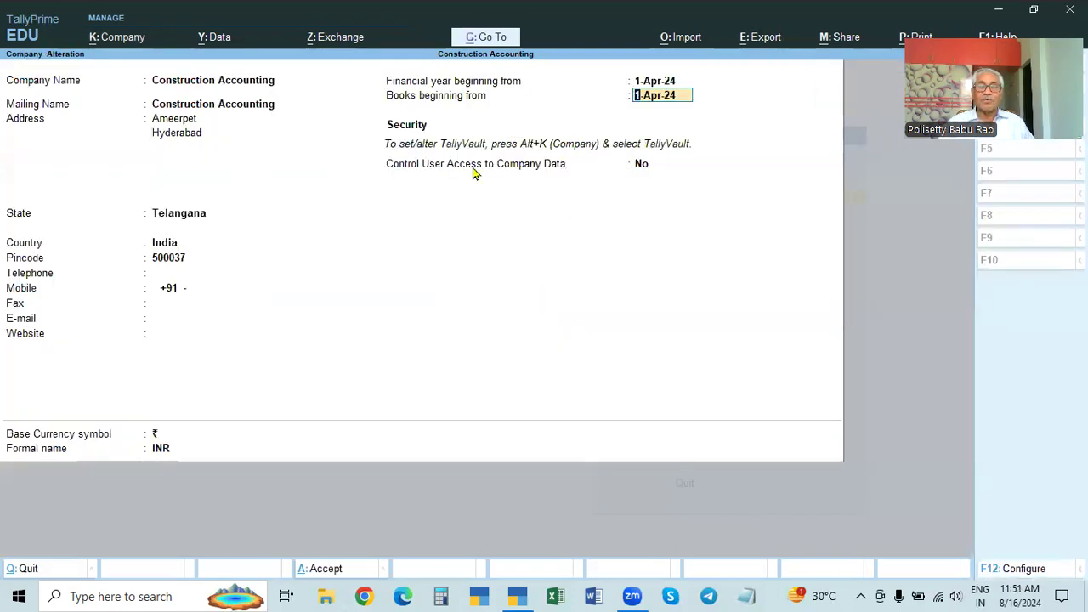
Step: Try Control User Access set to Yes, then exit the alteration form to Gateway of Tally
click(103, 38)
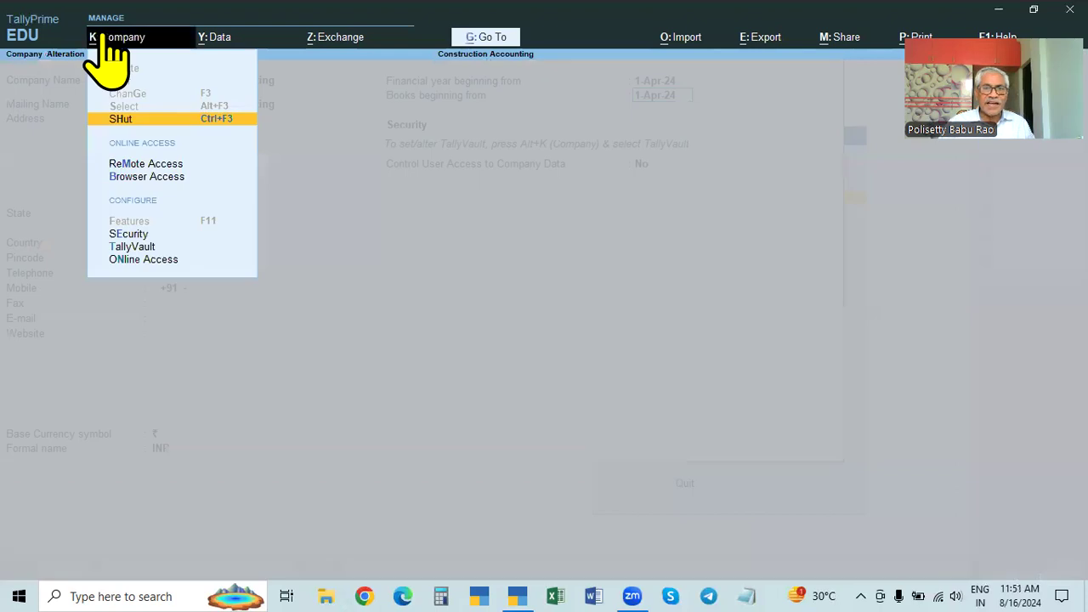
key(Escape)
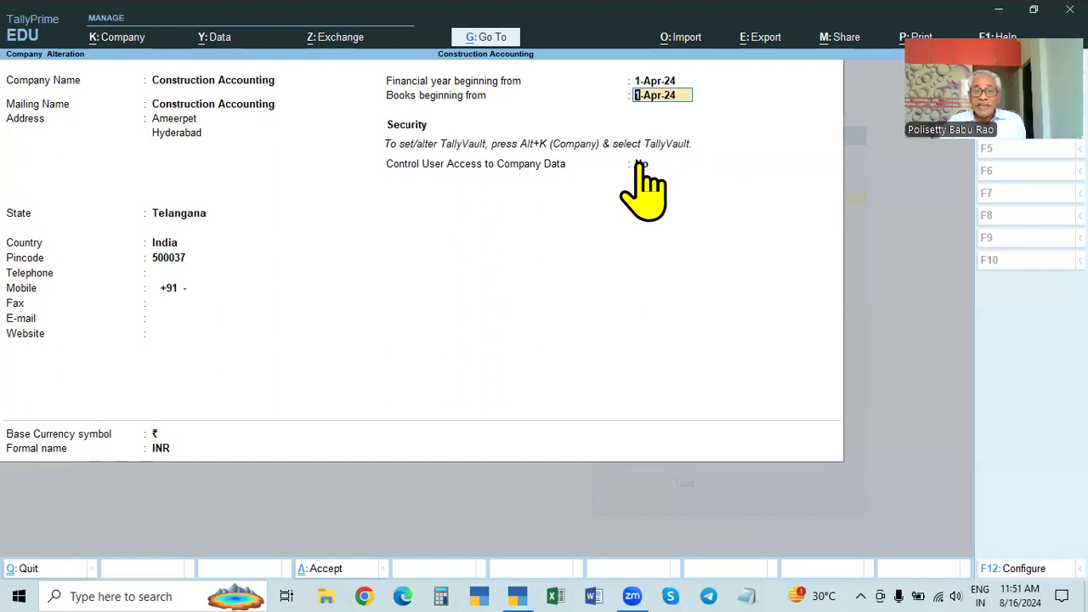
key(F12)
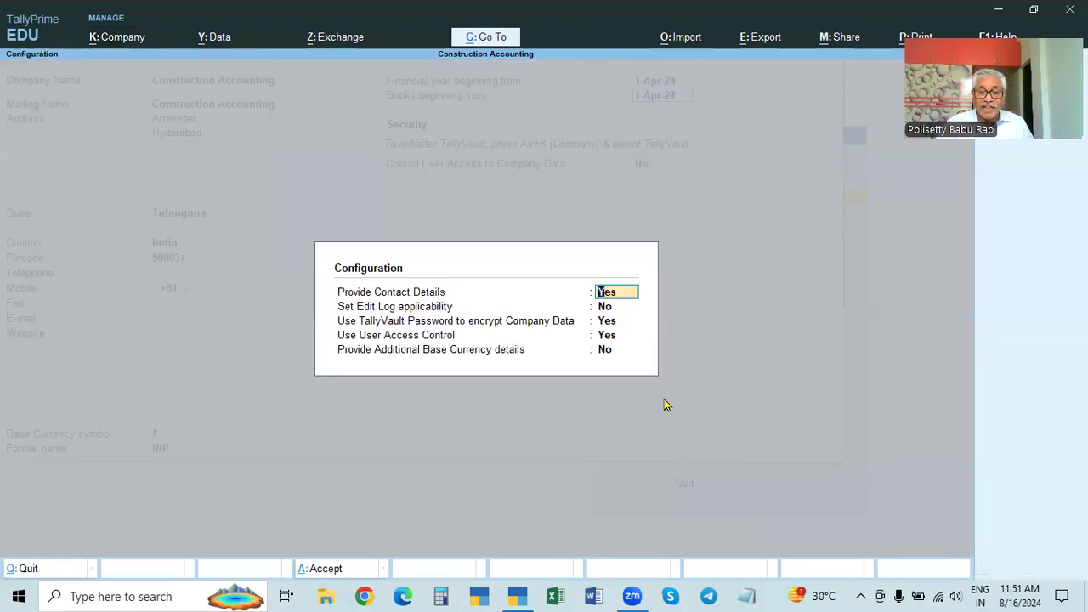
key(Escape)
click(643, 166)
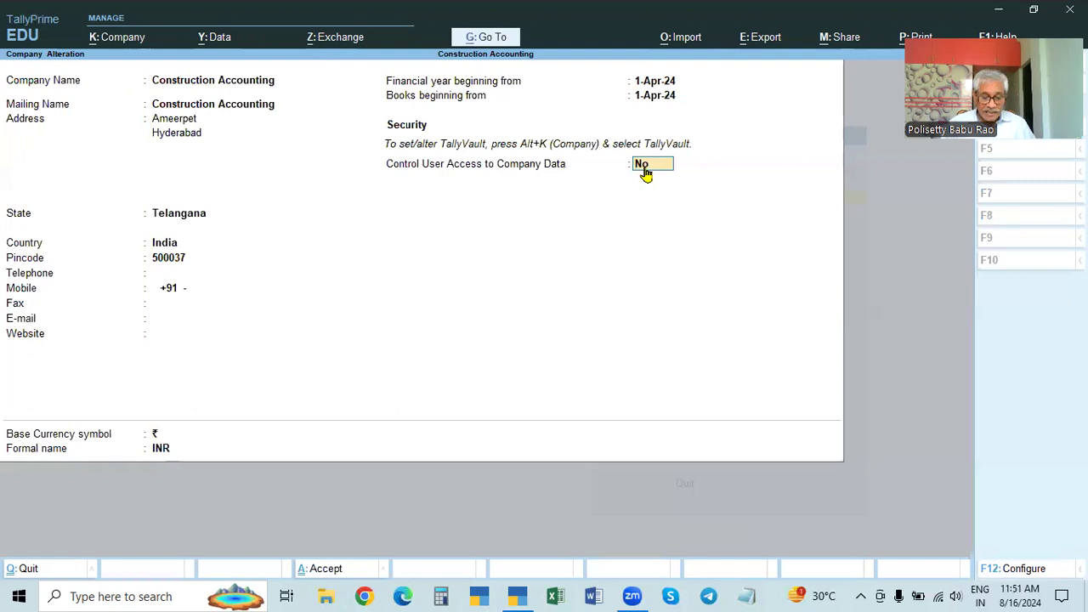
key(y)
key(Escape)
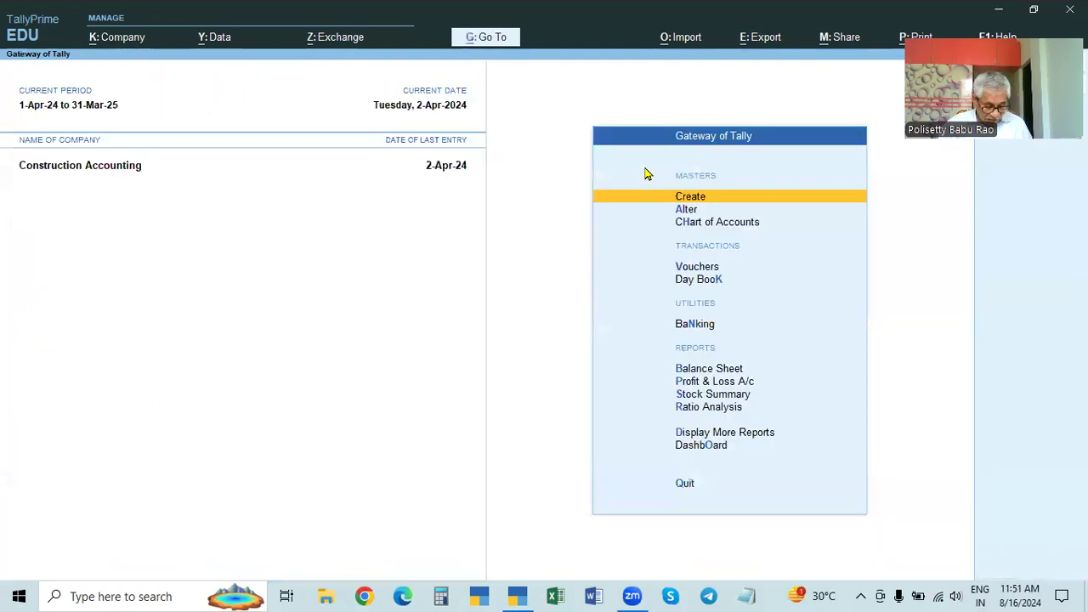
Step: Reopen Construction Accounting's alteration form and browse the company actions and F12 configuration
click(109, 38)
click(120, 82)
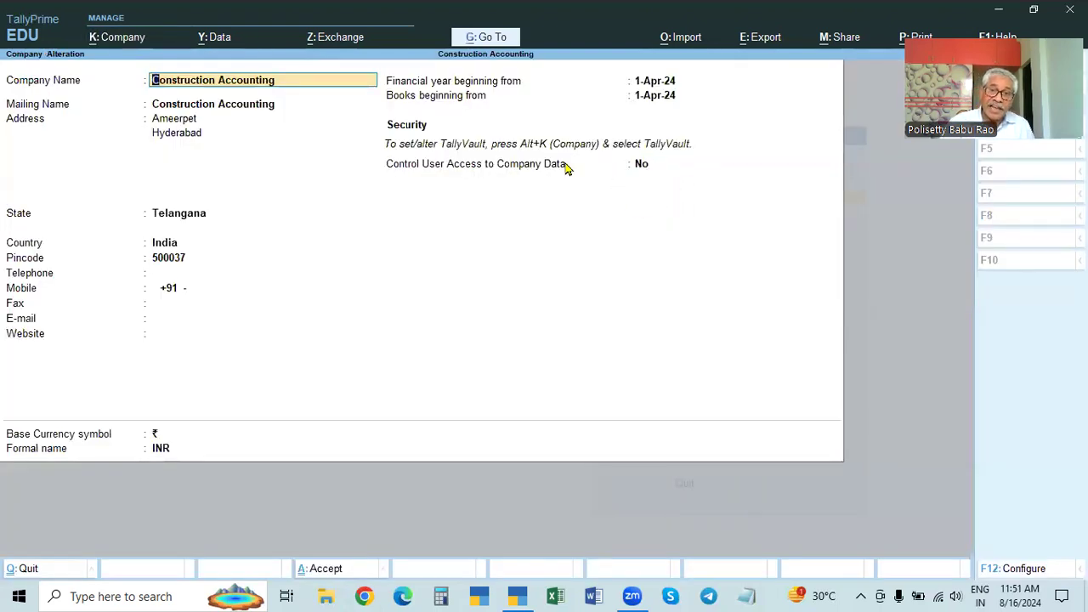
click(108, 40)
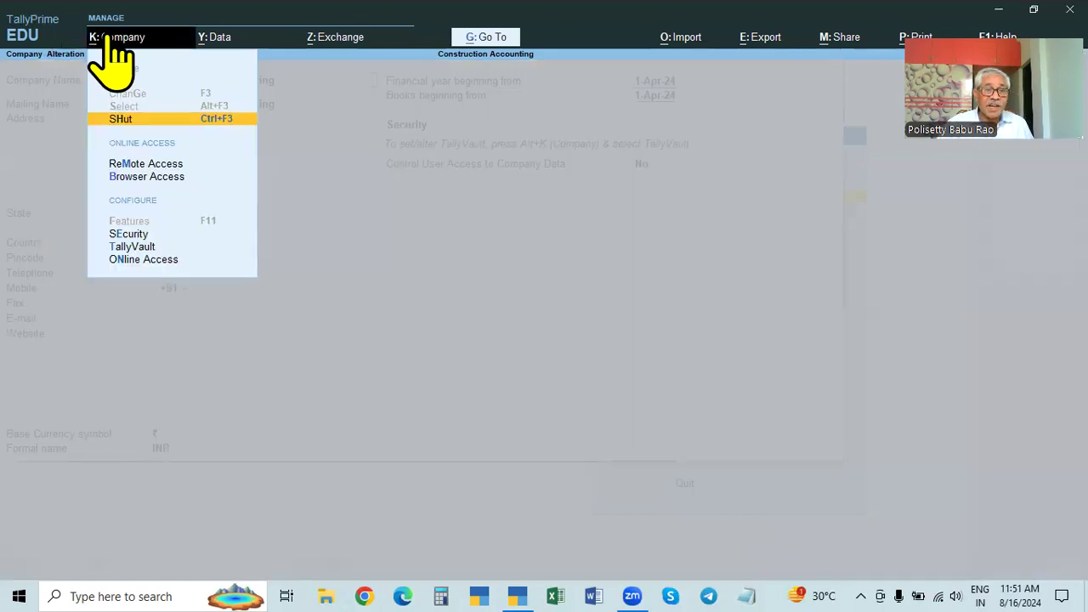
click(509, 287)
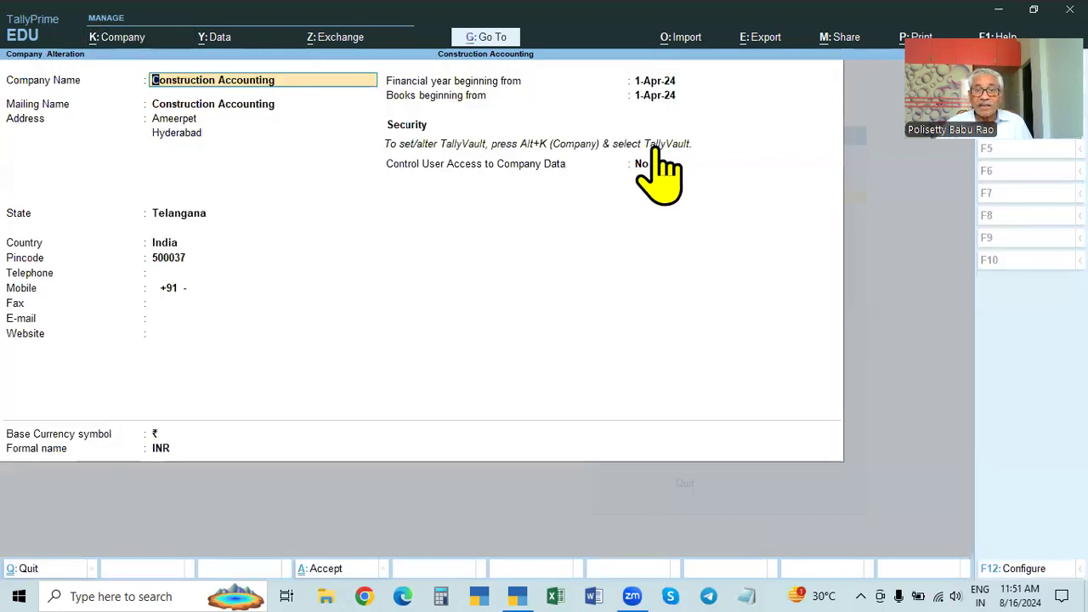
key(F12)
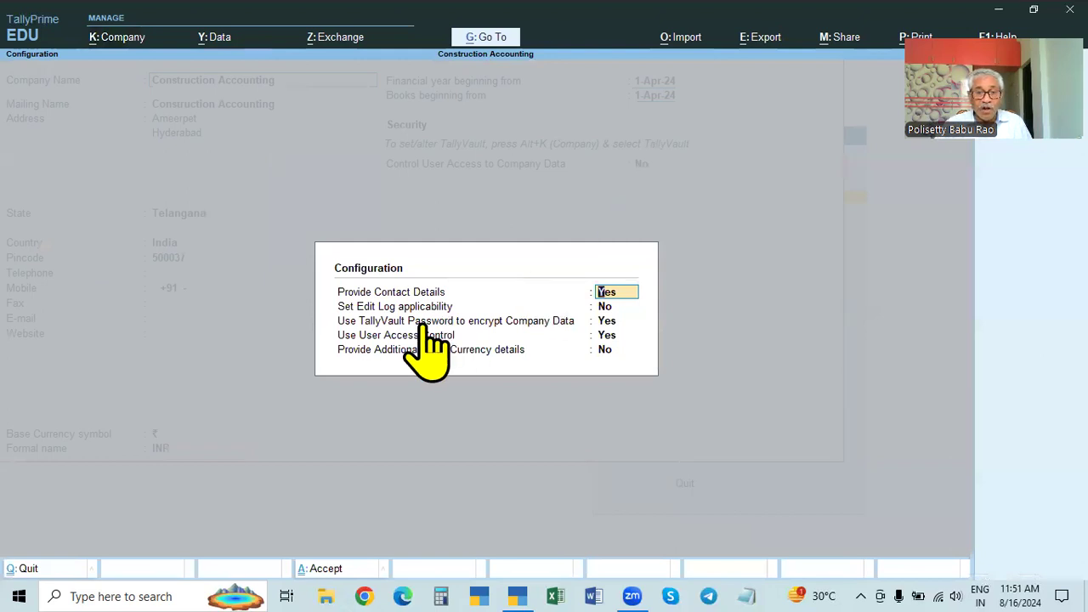
key(Escape)
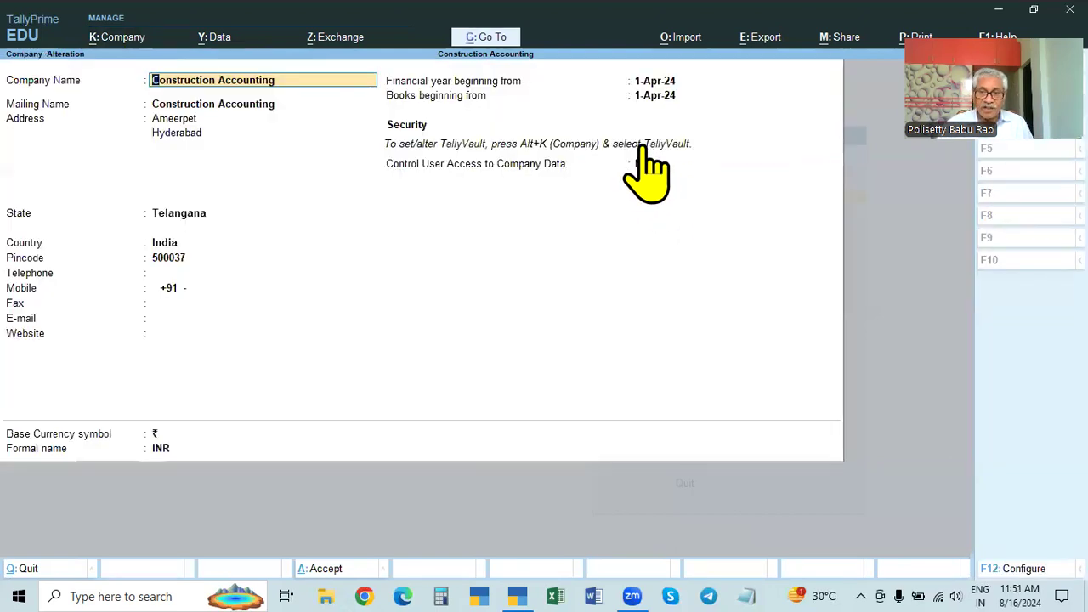
click(97, 36)
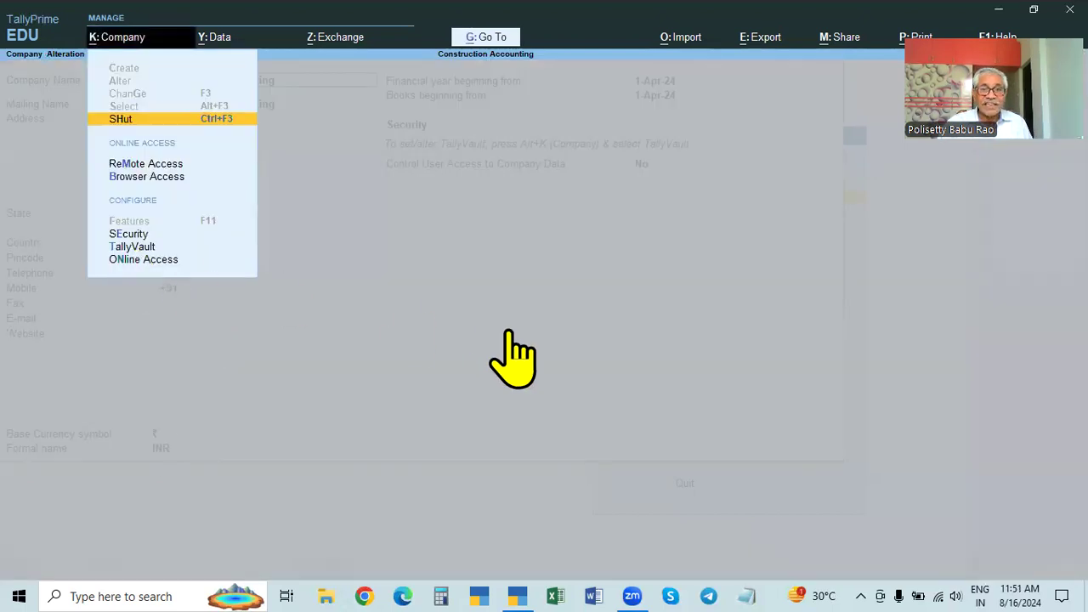
key(Escape)
key(F12)
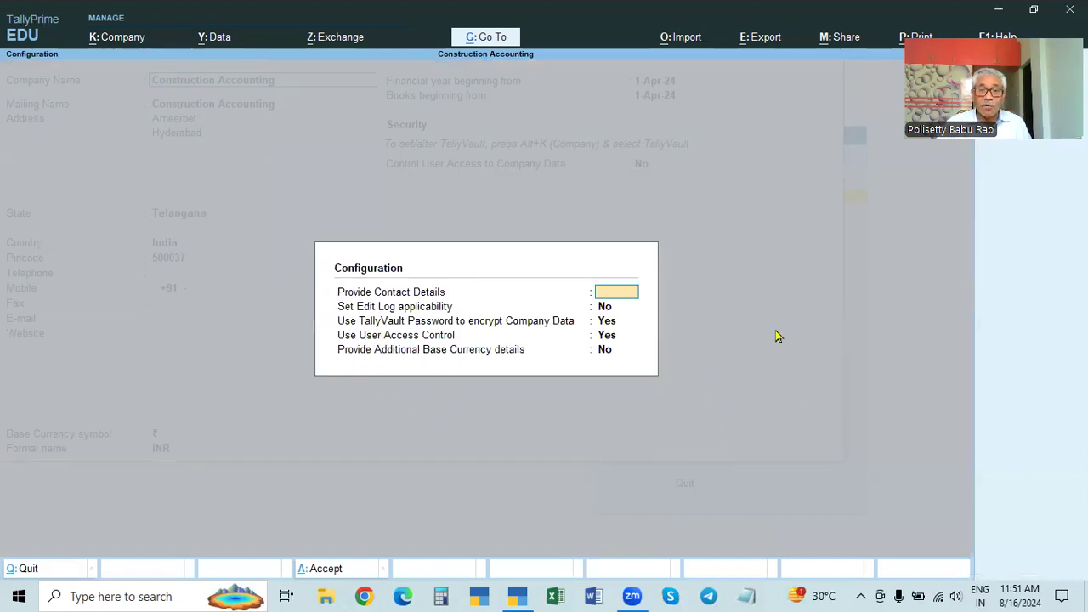
key(Escape)
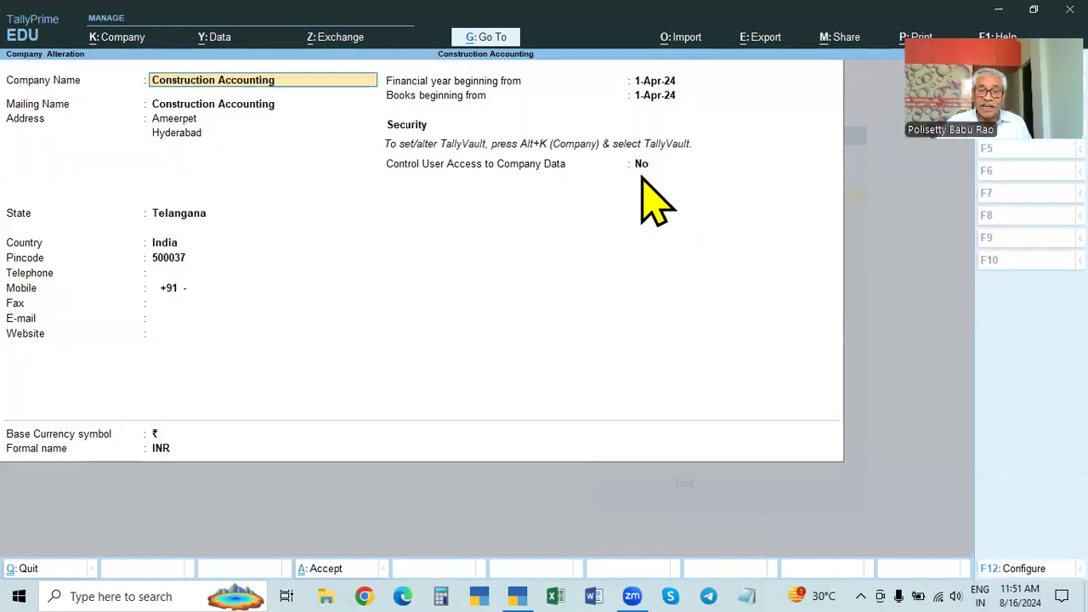
Step: In Security settings, set Control User Access to Yes, then discard the change
click(110, 39)
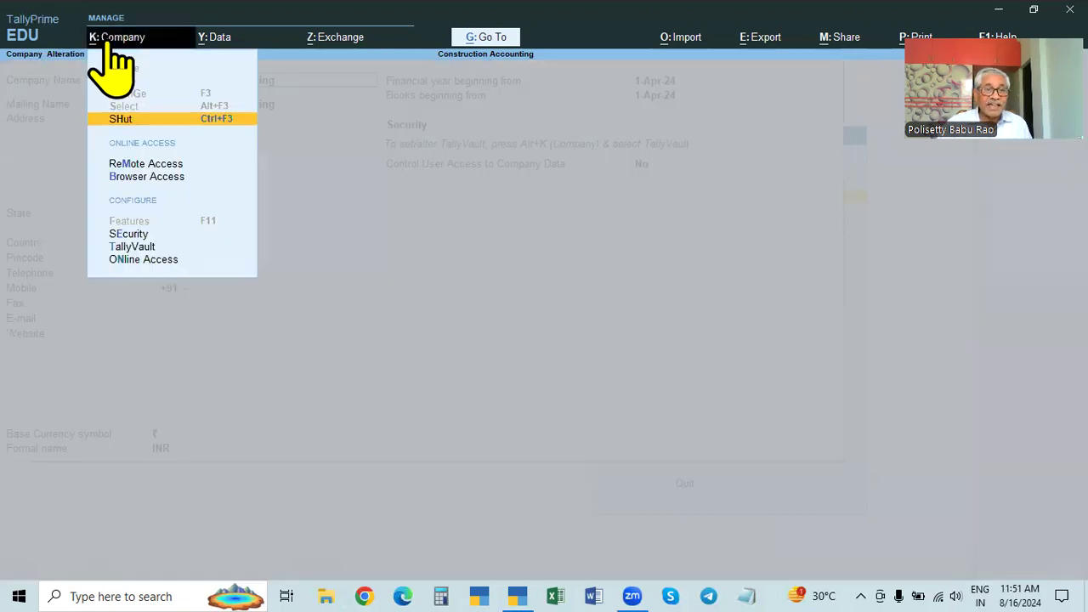
click(132, 235)
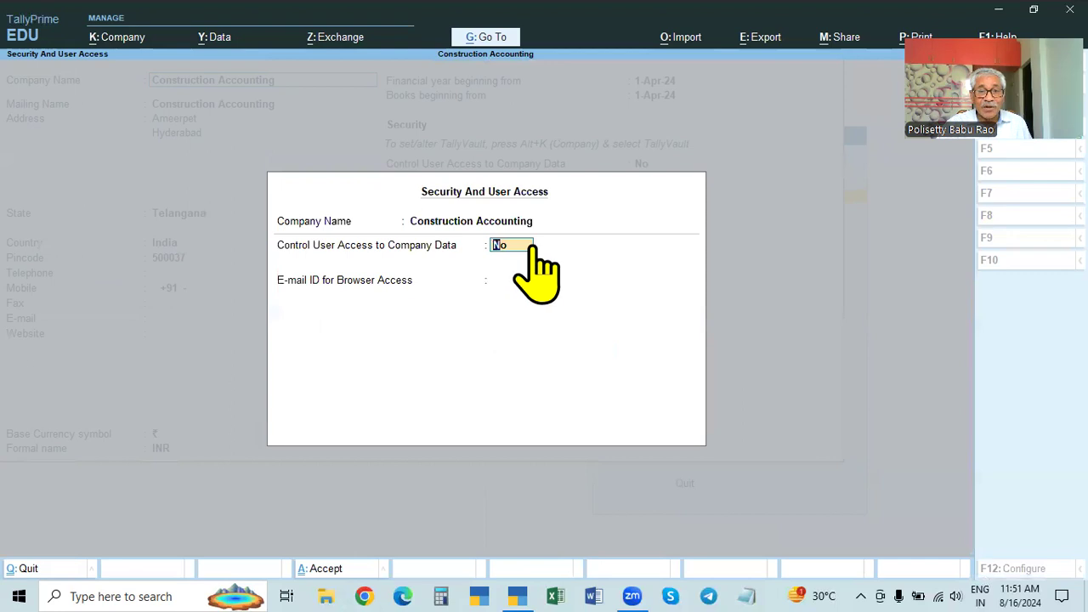
key(y)
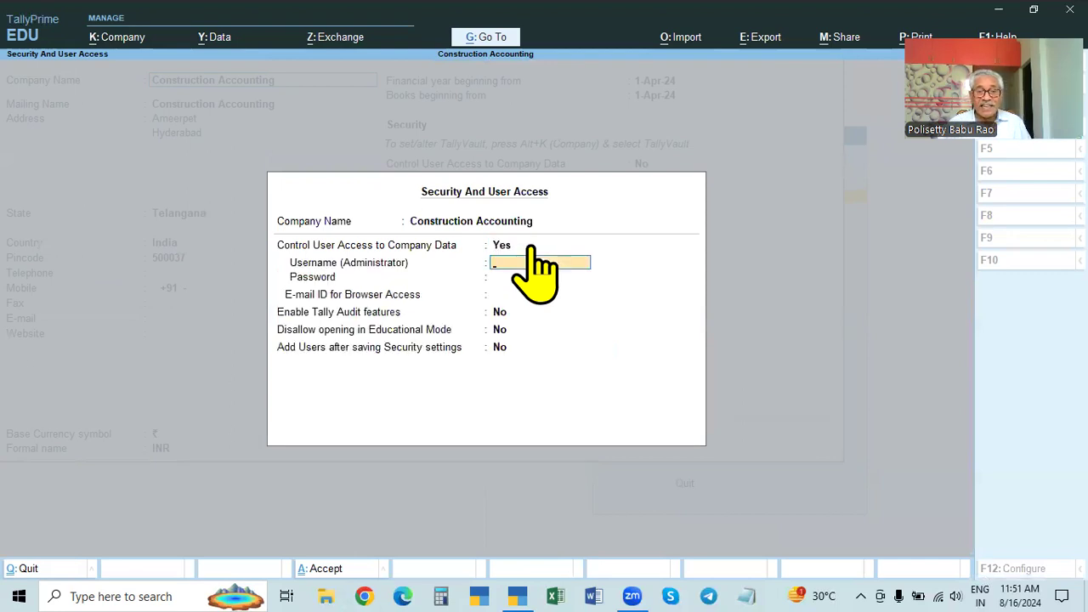
key(Escape)
key(y)
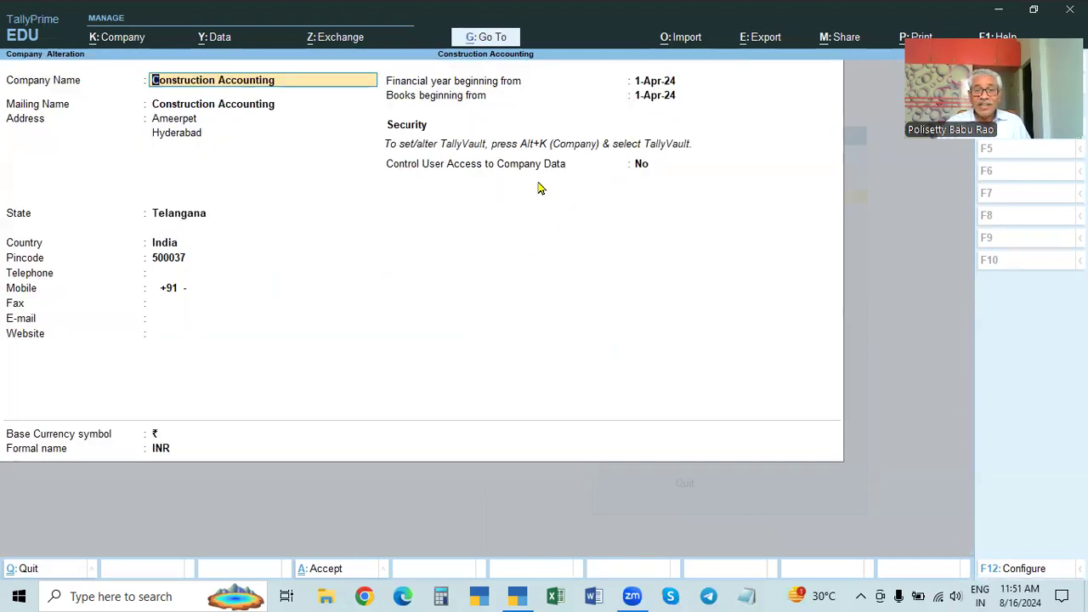
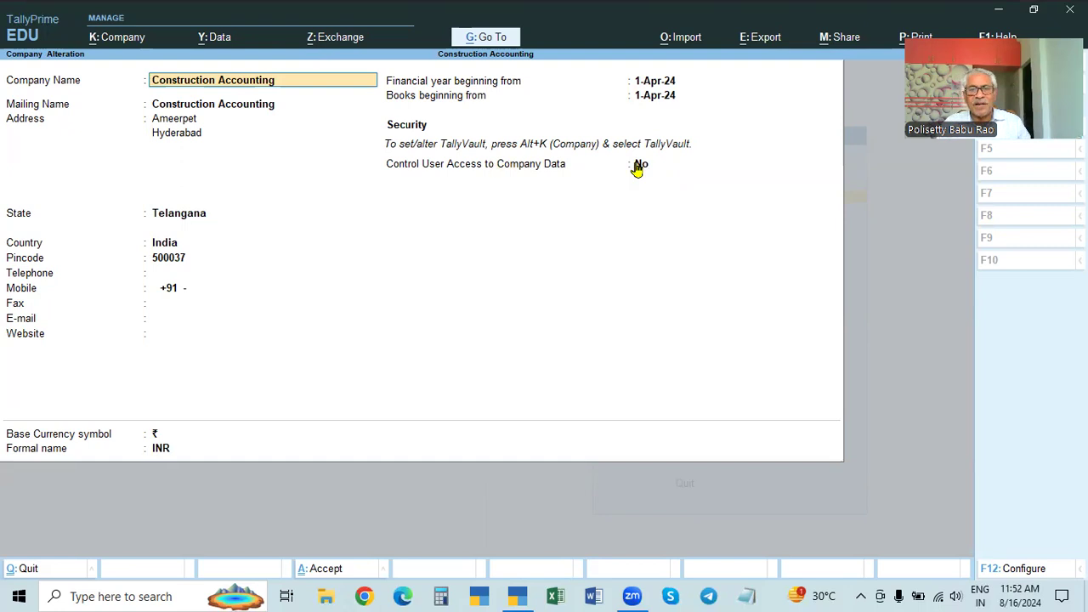
Step: Glance at the F12 configuration, then quit Construction Accounting's alteration without saving any changes
key(F12)
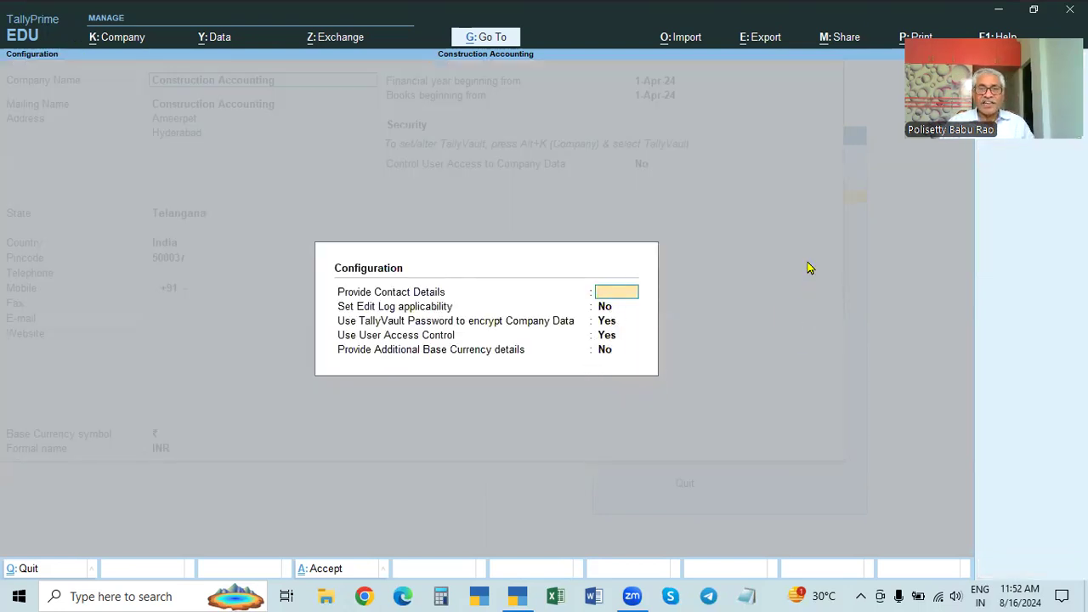
key(Escape)
key(Escape)
key(y)
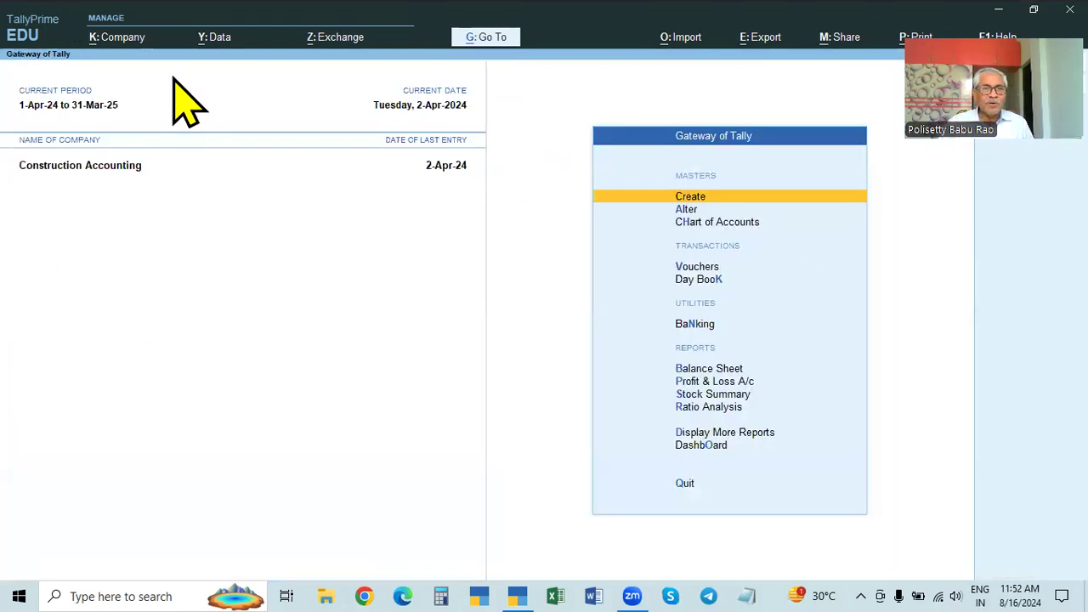
Step: Shut Construction Accounting and unlock encrypted company 100007 with its TallyVault password
key(ctrl+F3)
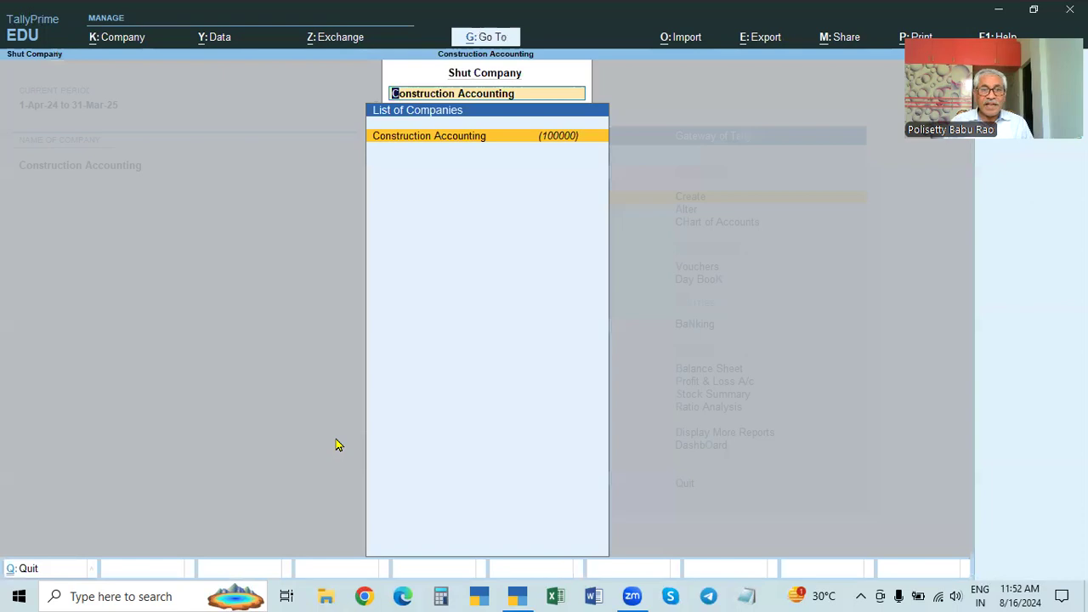
key(Return)
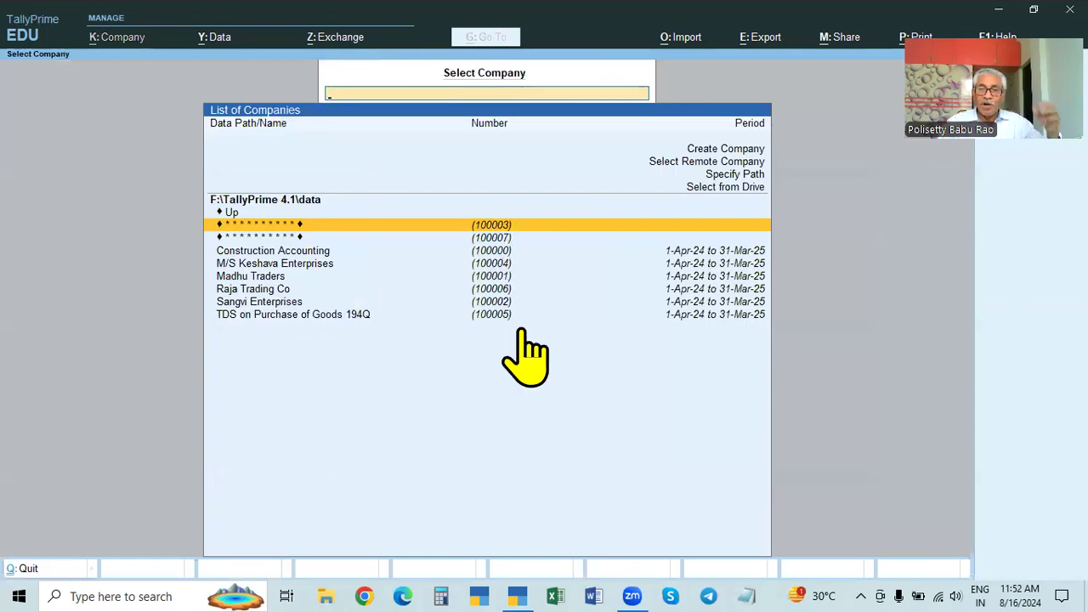
click(503, 238)
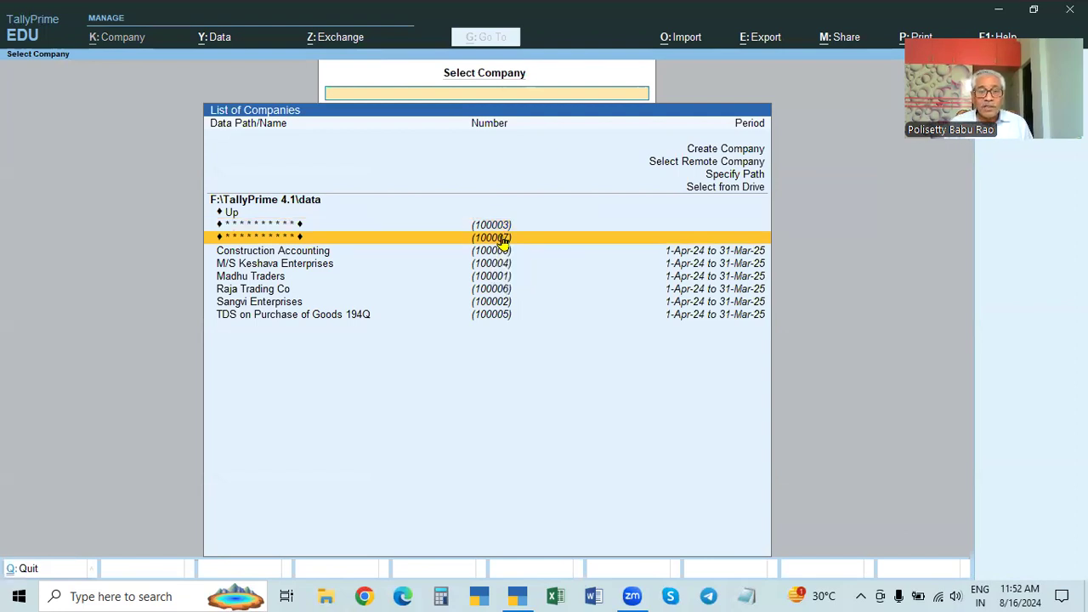
click(502, 239)
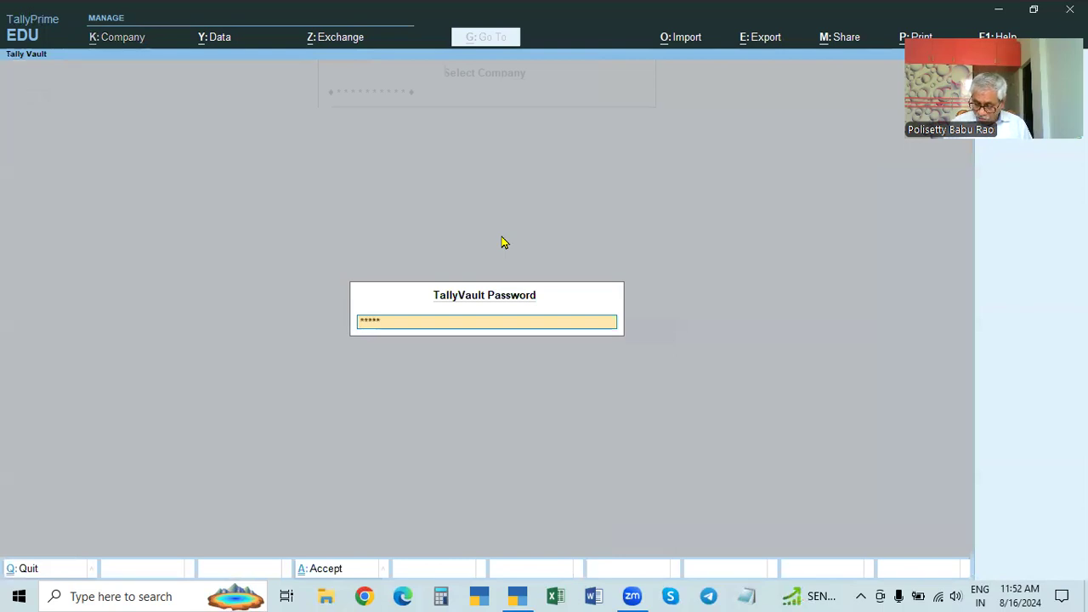
key(Return)
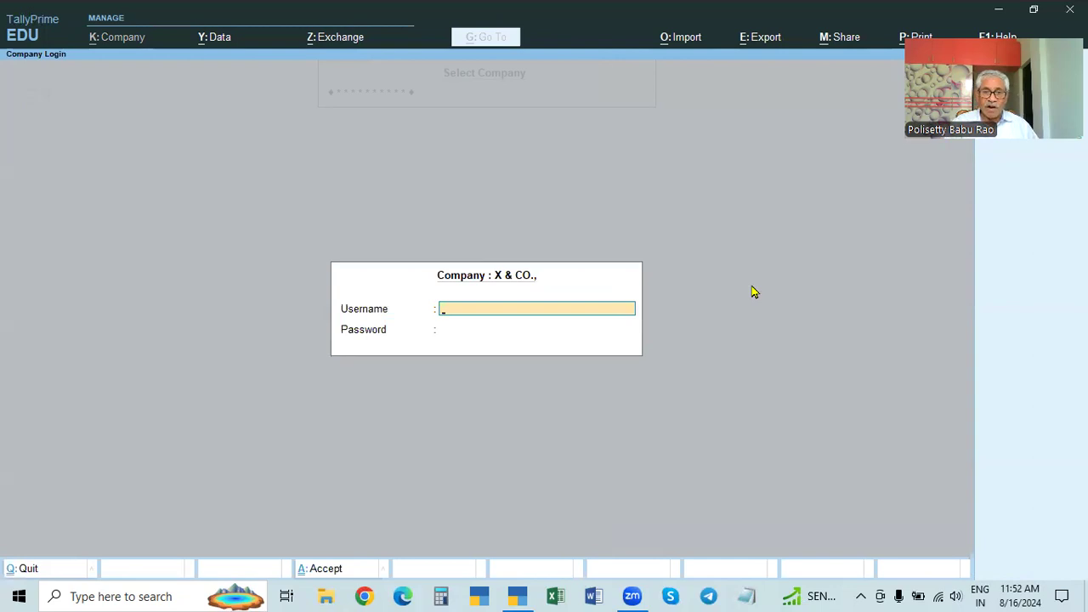
Step: Log in to X & CO. as admin with the login password, then bring up the company list
text(admin)
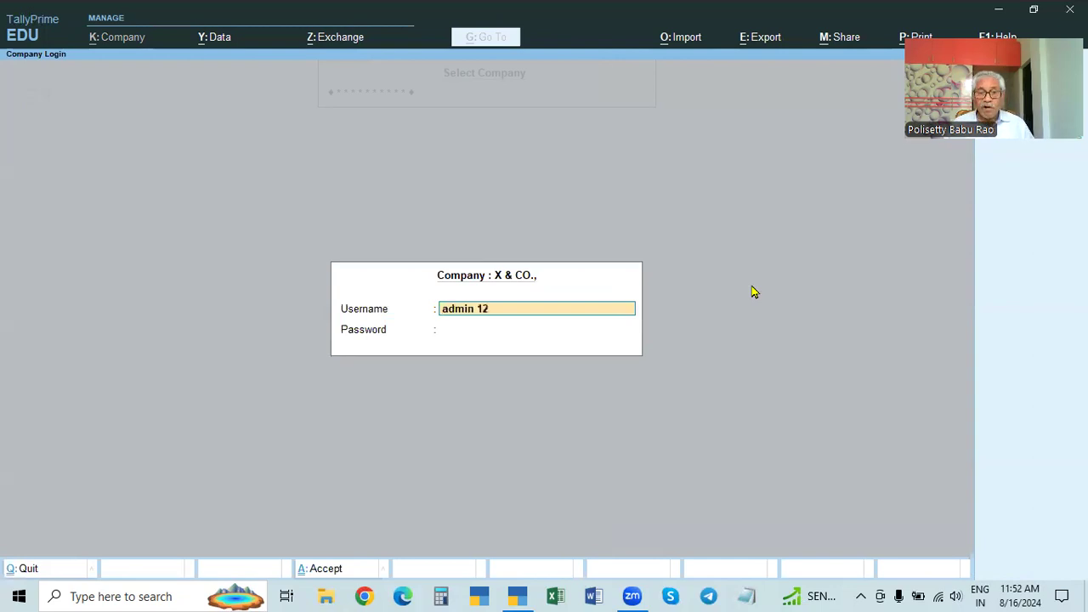
key(Return)
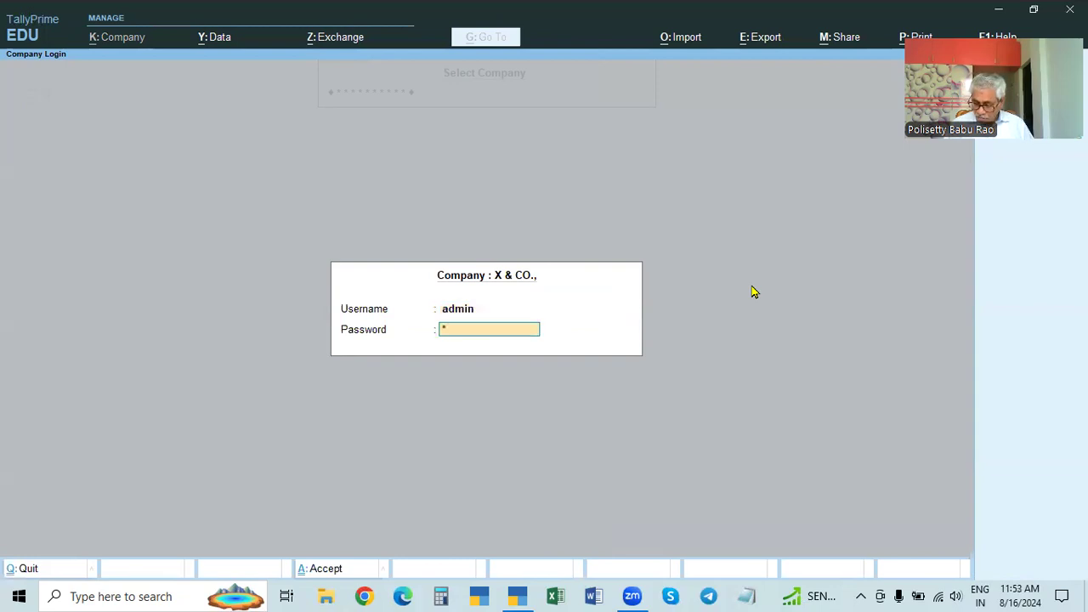
key(Return)
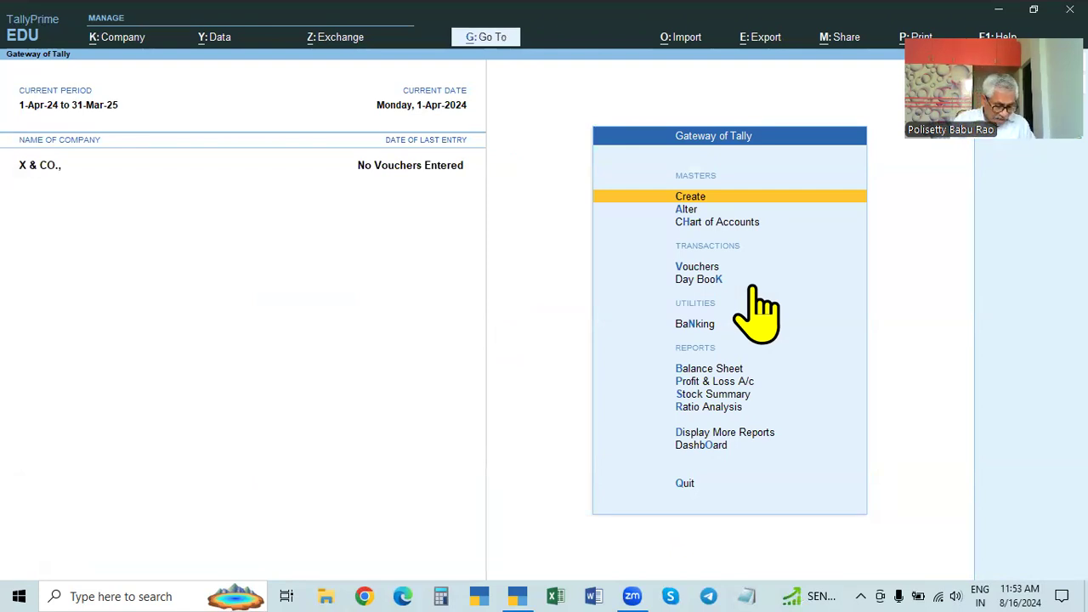
key(F3)
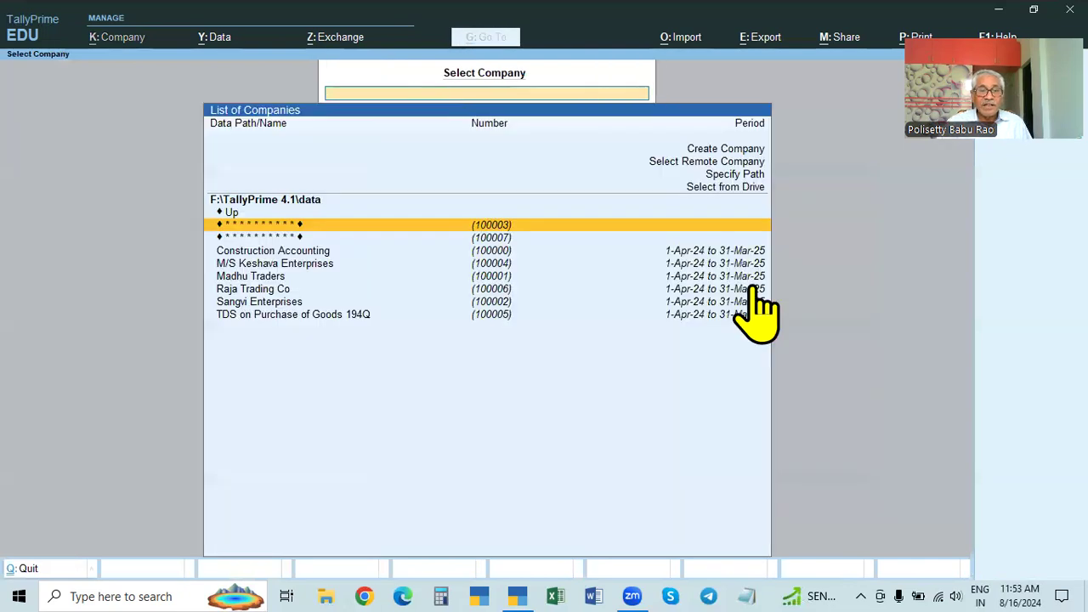
Step: Select company 100007 and unlock it with the TallyVault password, retrying after a mistyped entry
click(503, 238)
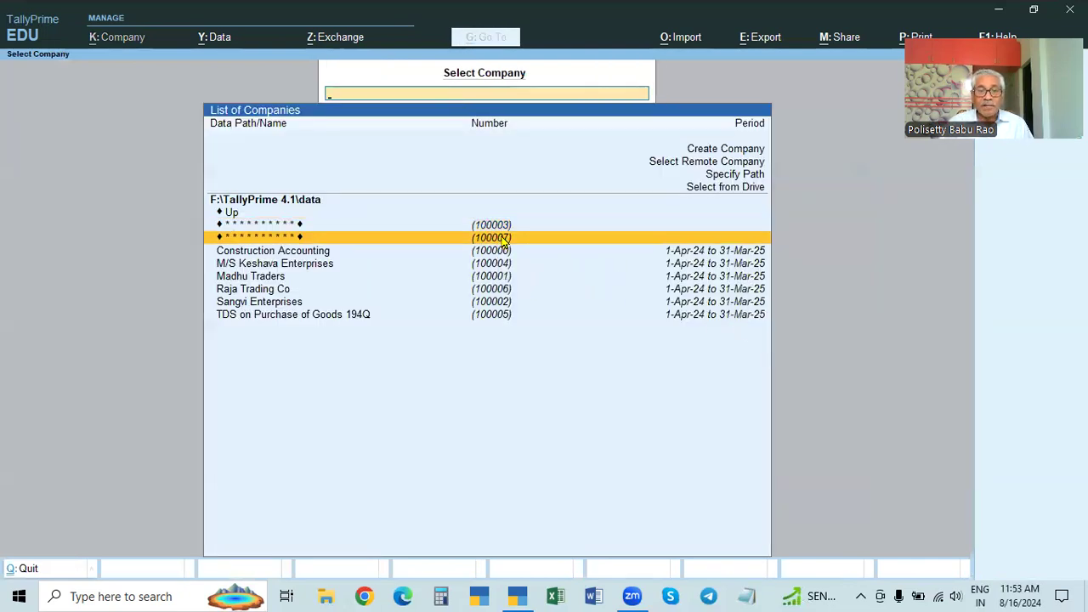
click(501, 238)
text(*****)
key(Return)
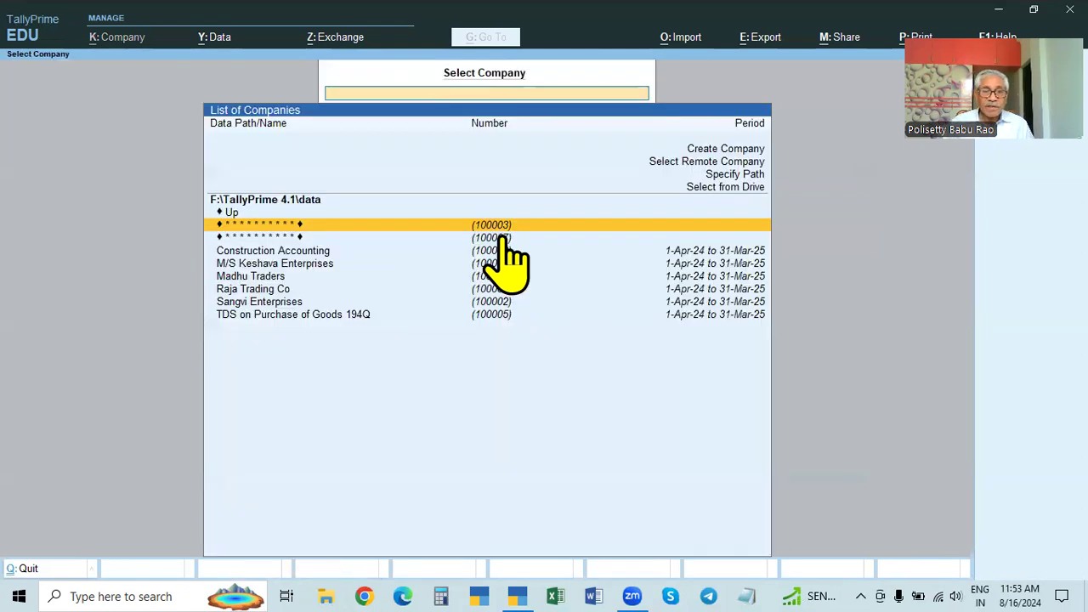
click(502, 238)
text(**)
key(Return)
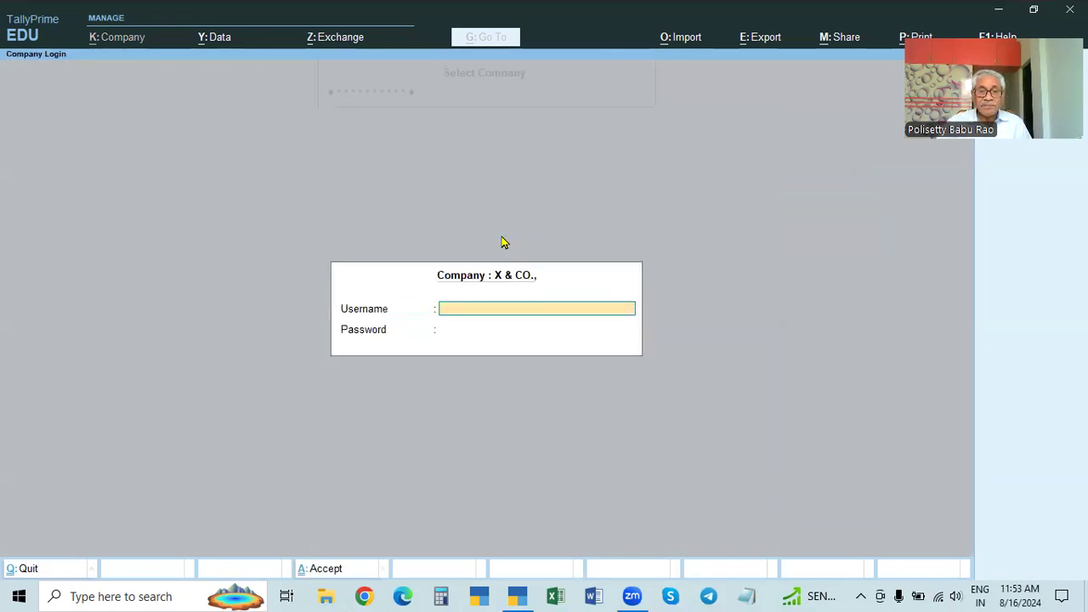
Step: Log in to X & CO. as admin with the account password
text(admin)
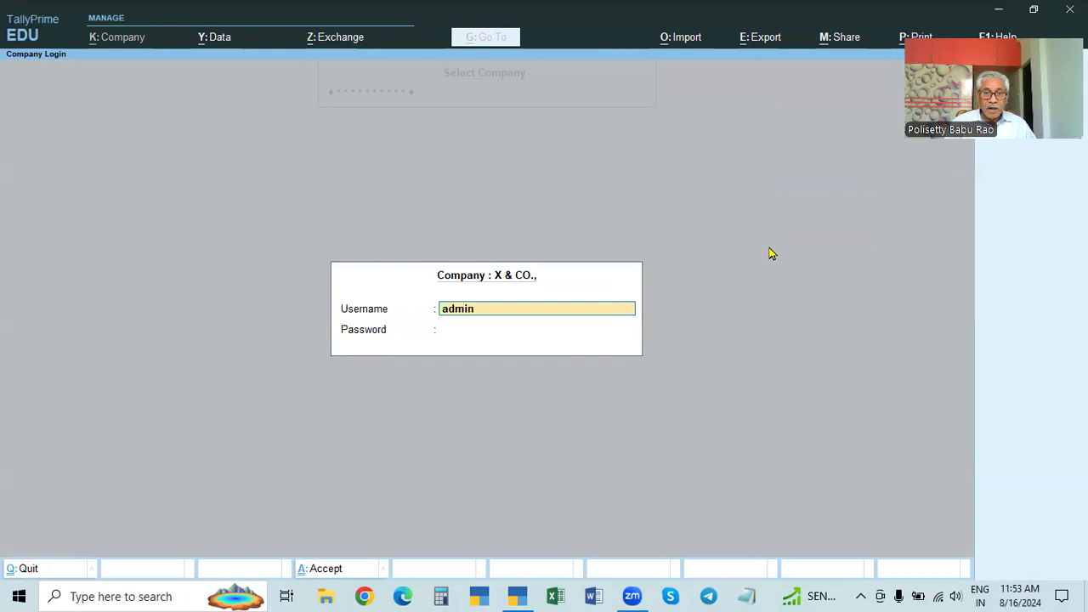
key(Return)
text(****)
key(Return)
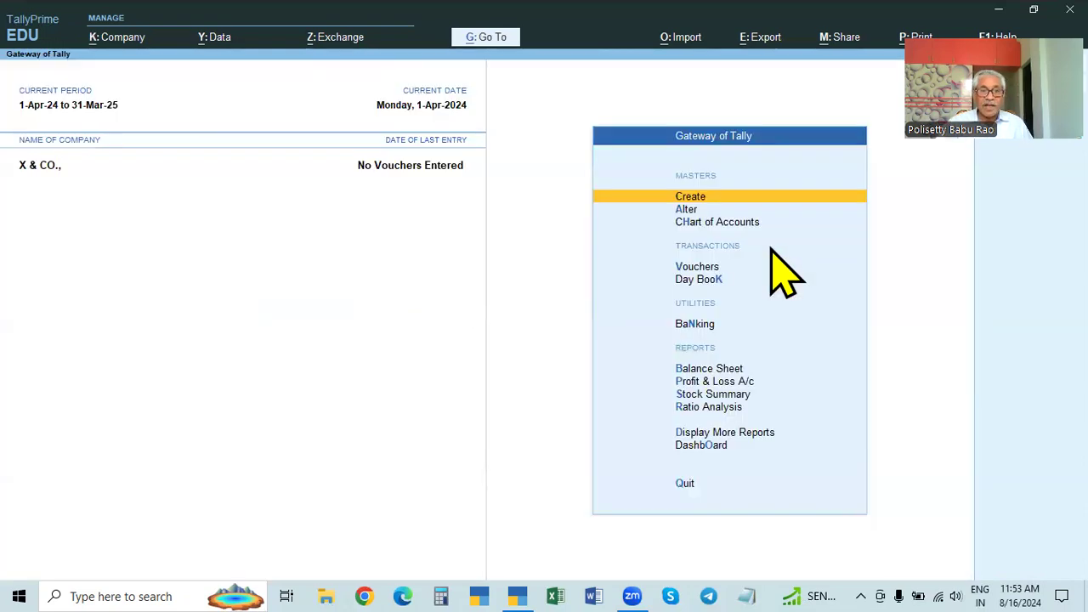
click(119, 37)
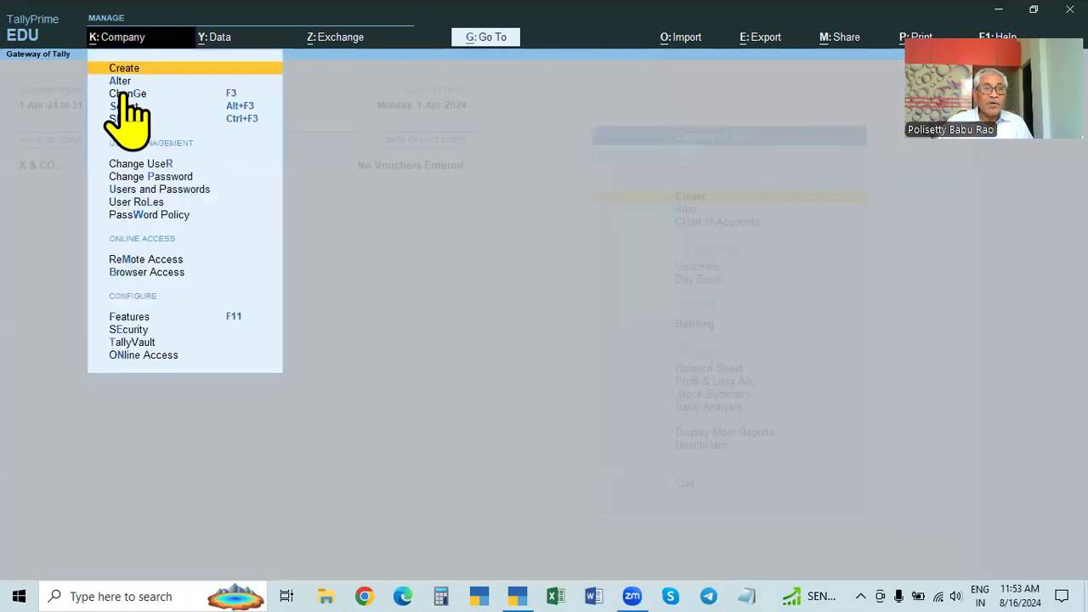
click(449, 242)
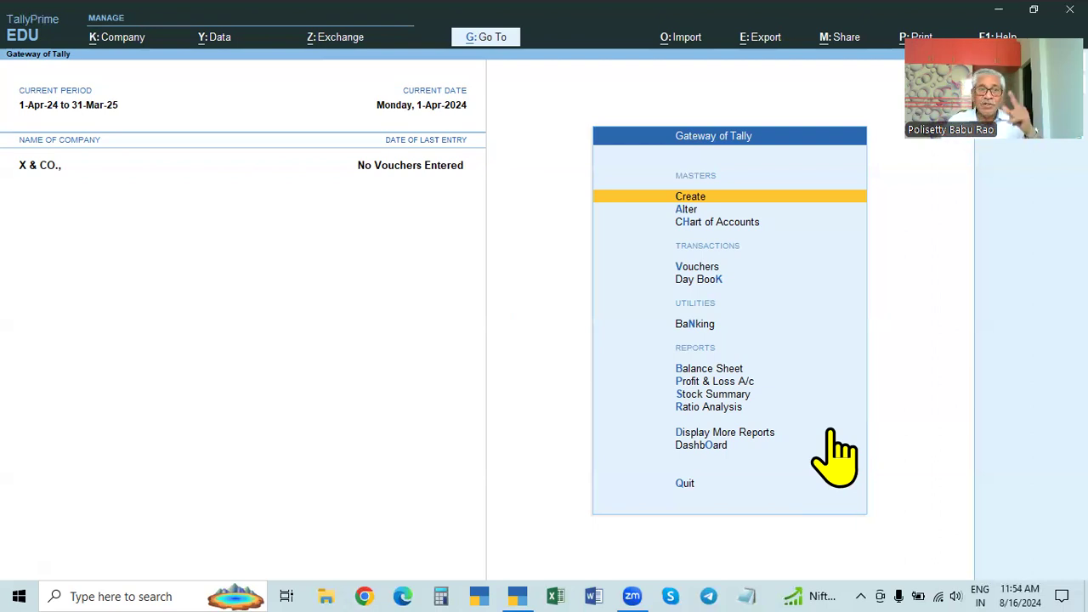
click(98, 39)
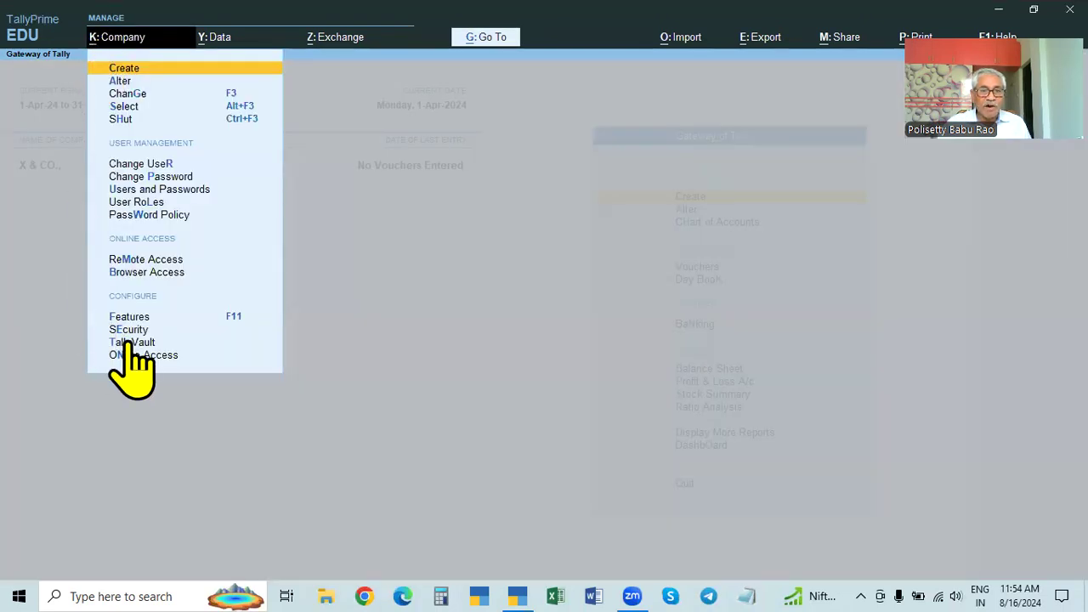
click(606, 400)
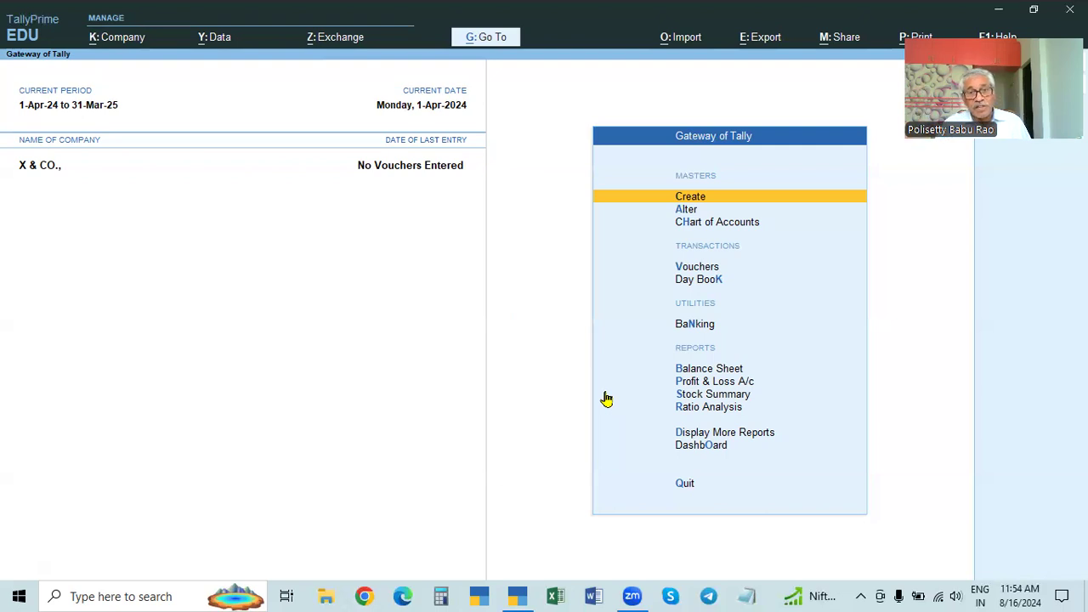
click(110, 37)
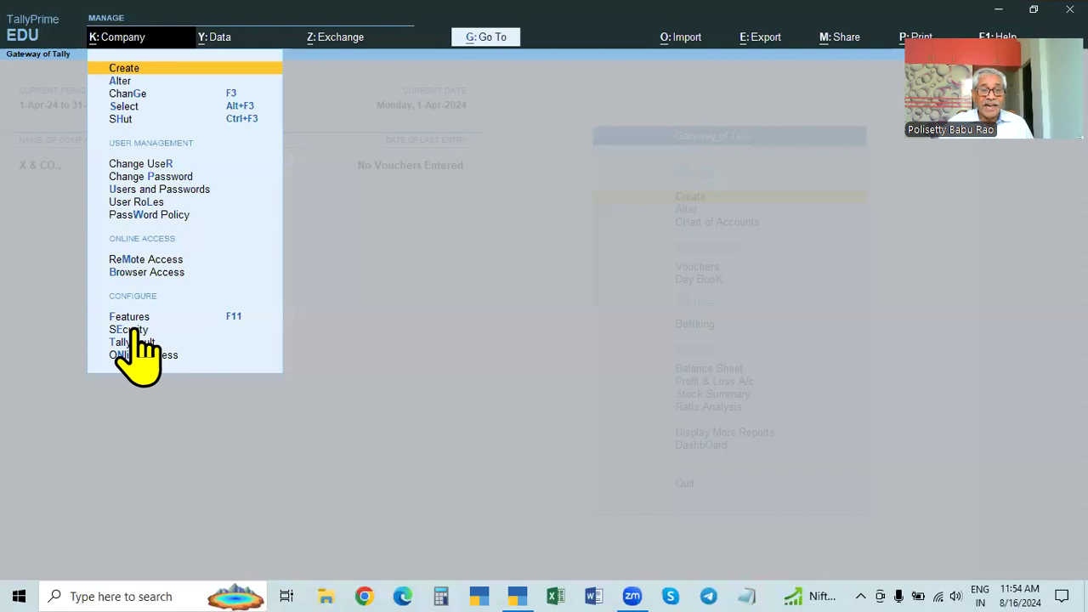
click(605, 366)
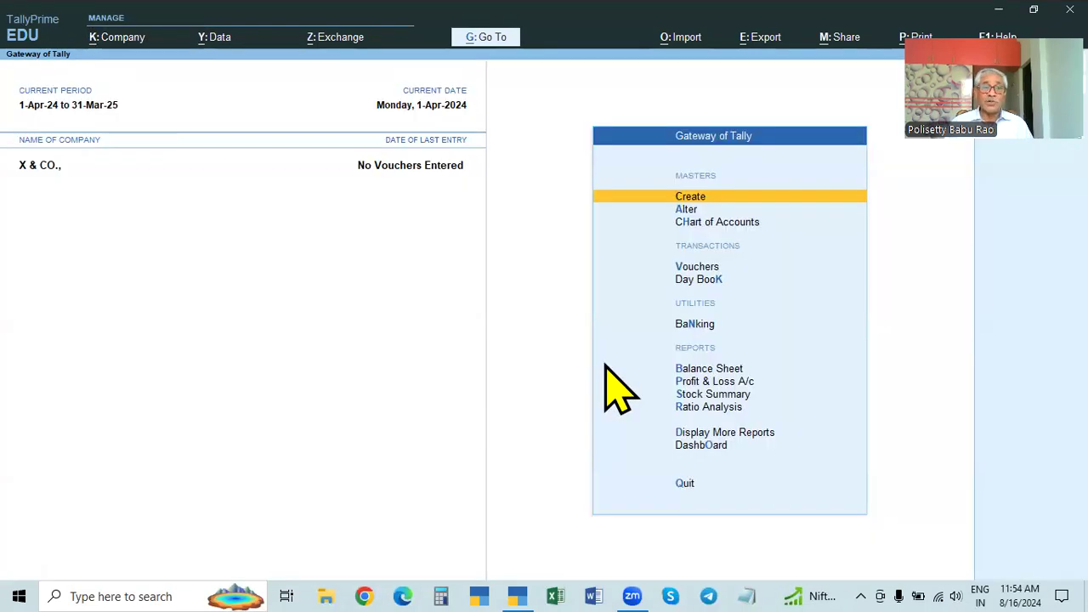